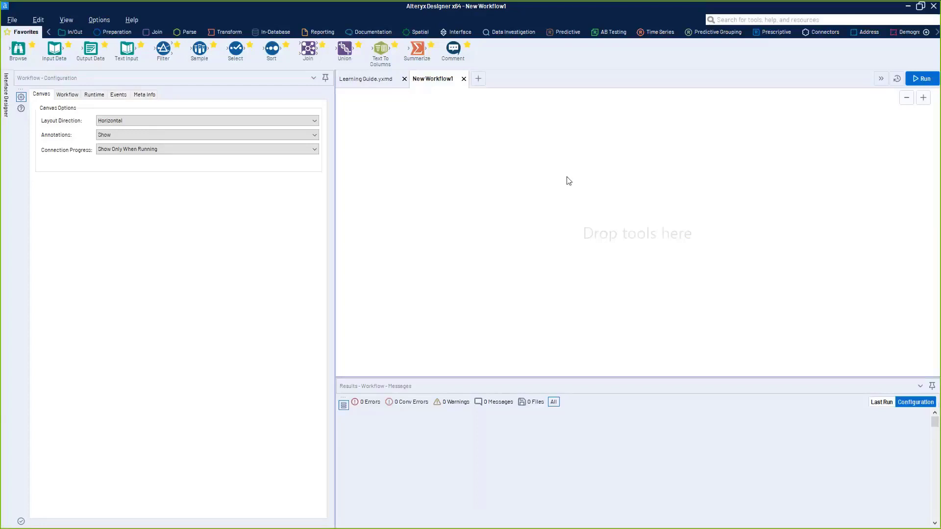
# Add a Text Input tool to the canvas and enter two spelling variants of a first name under a First Name column.
pyautogui.moveTo(124, 47); pyautogui.dragTo(416, 157)
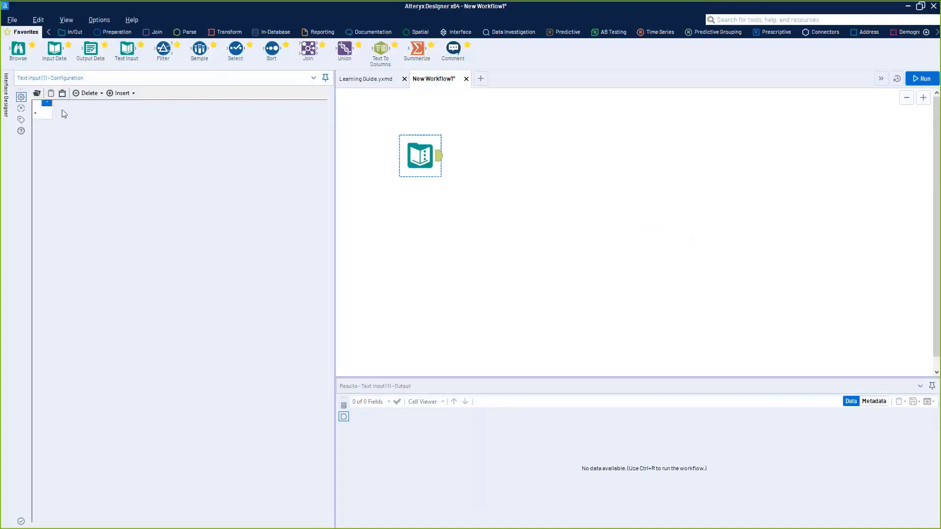
pyautogui.write('First Name')
pyautogui.click(60, 116)
pyautogui.write('Joseph')
pyautogui.press('Return')
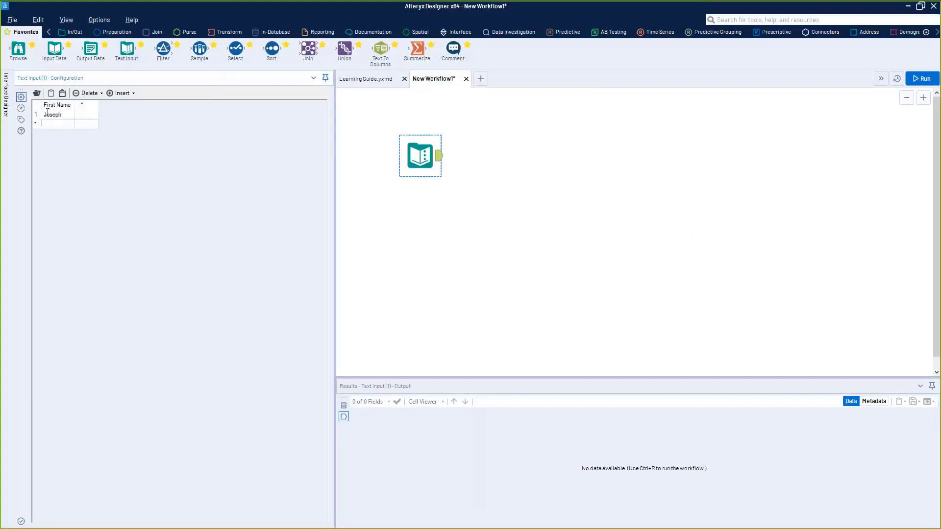
pyautogui.write('Josef')
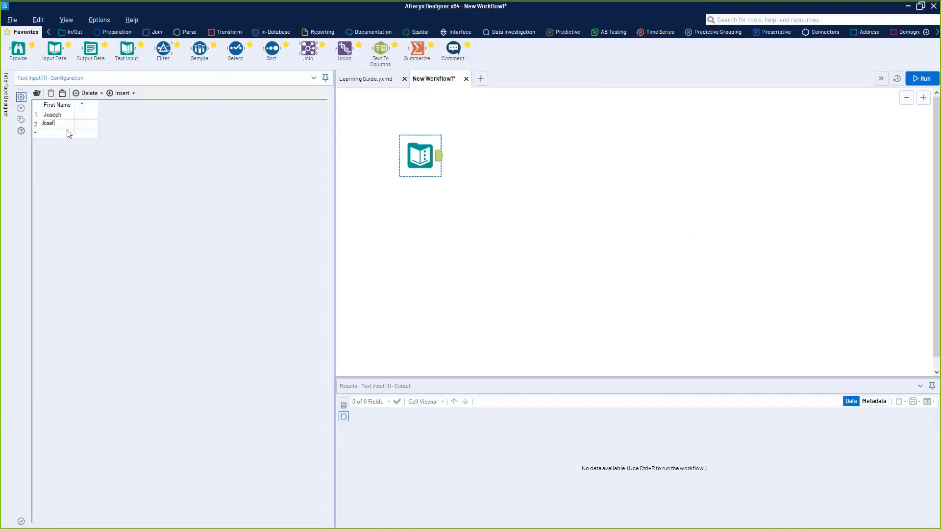
# Insert an ID column before First Name and number the two records 1 and 2.
pyautogui.click(55, 104)
pyautogui.click(122, 93)
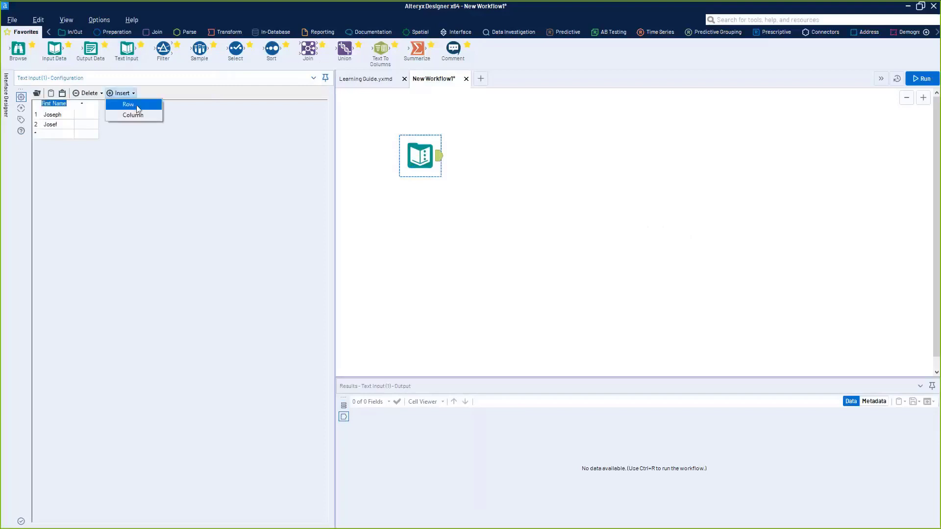
pyautogui.click(130, 120)
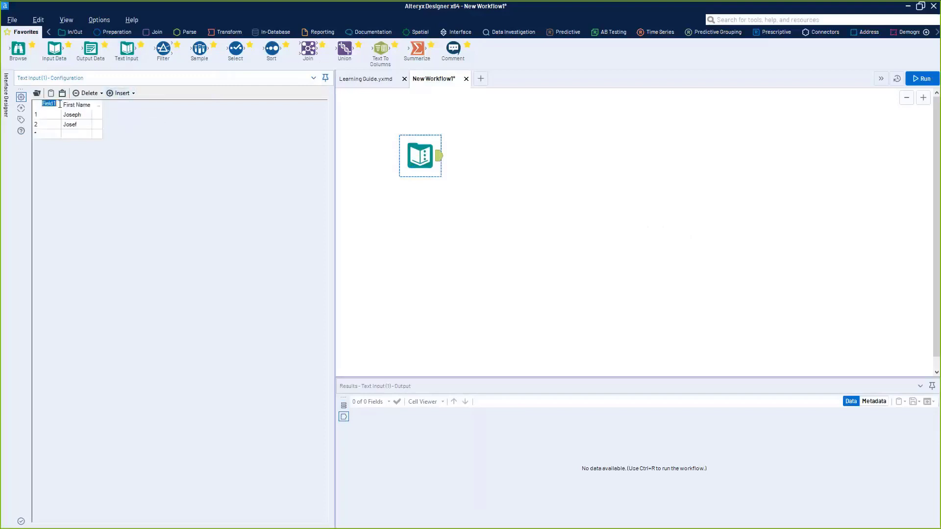
pyautogui.write('ID')
pyautogui.press('Return')
pyautogui.write('1')
pyautogui.press('Return')
pyautogui.write('2')
# Add a Source column after First Name, with New for the first record and Old for the second.
pyautogui.click(98, 105)
pyautogui.write('S')
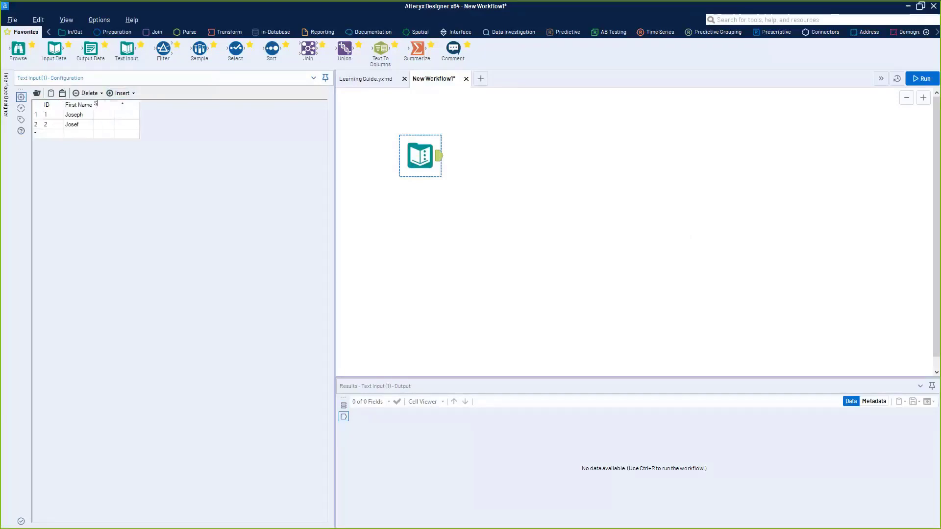
pyautogui.write('ource')
pyautogui.click(108, 116)
pyautogui.write('New')
pyautogui.click(93, 128)
pyautogui.click(102, 127)
pyautogui.click(78, 118)
pyautogui.click(103, 127)
pyautogui.write('Old')
pyautogui.press('Return')
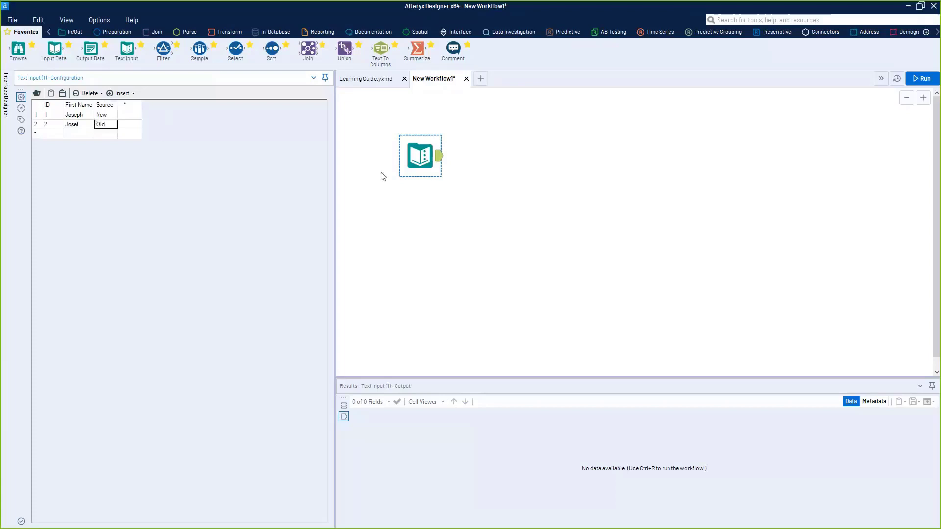
# Connect a Fuzzy Match tool to the Text Input and set its merge-mode Source ID Field to Source.
pyautogui.click(157, 33)
pyautogui.moveTo(88, 50); pyautogui.dragTo(476, 161)
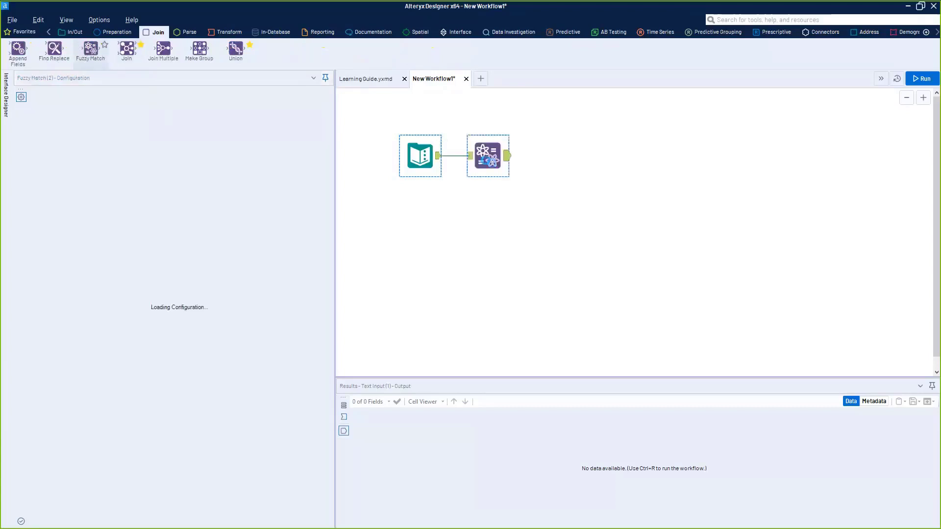
pyautogui.click(66, 116)
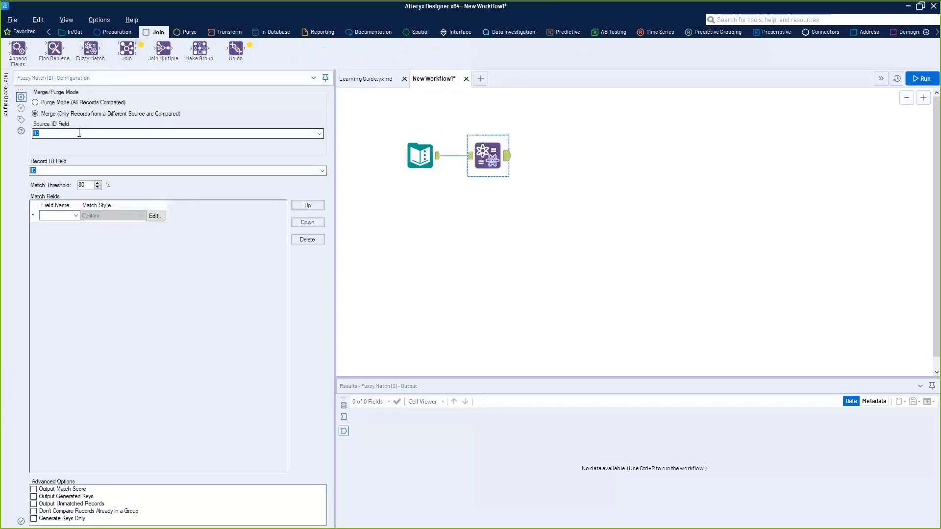
pyautogui.click(319, 134)
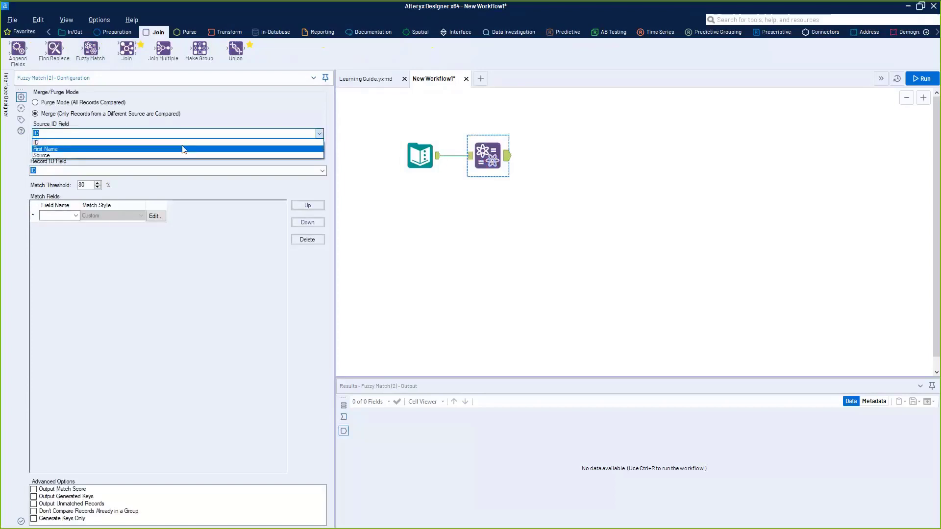
pyautogui.click(89, 155)
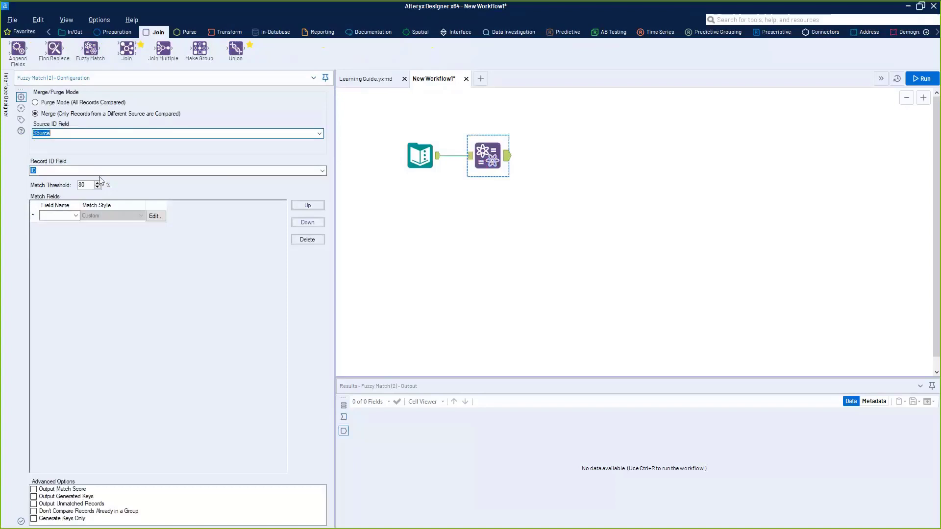
# Add First Name as a match field with the match style Name w/ Nicknames.
pyautogui.click(75, 220)
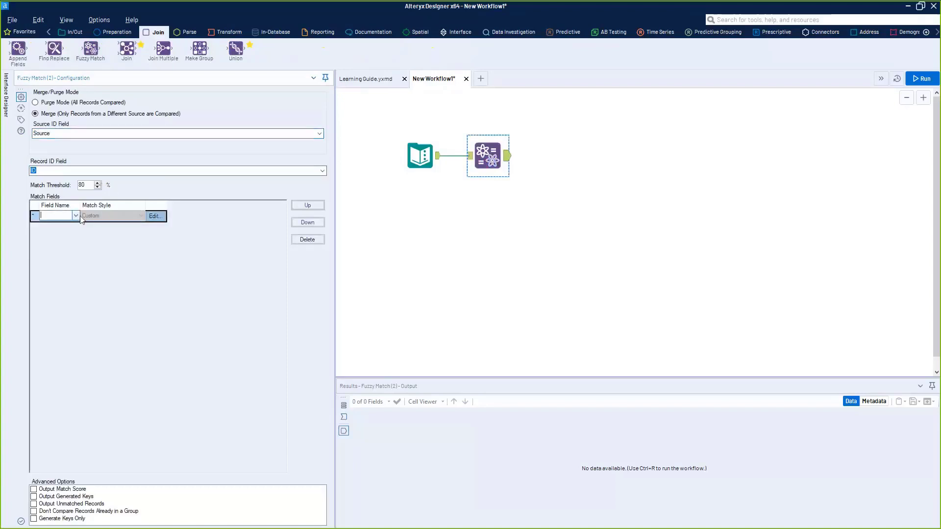
pyautogui.click(76, 215)
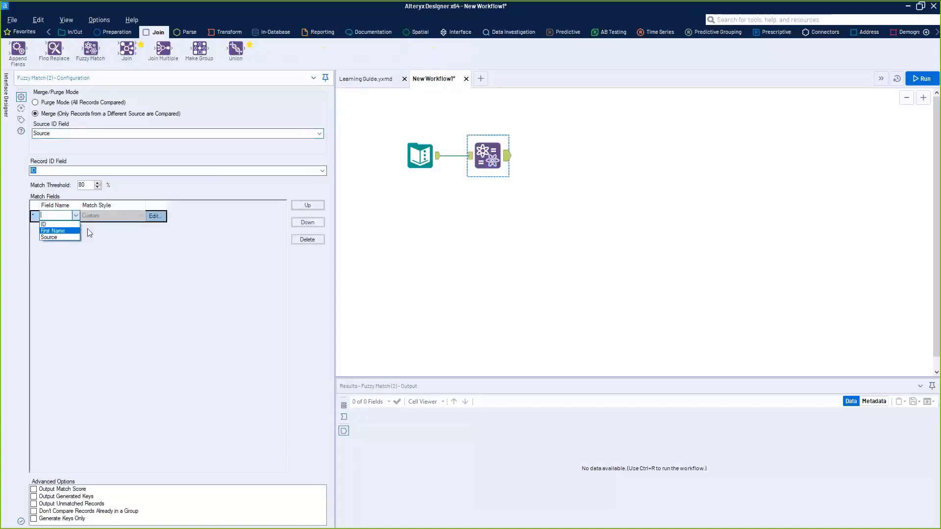
pyautogui.click(75, 231)
pyautogui.click(108, 216)
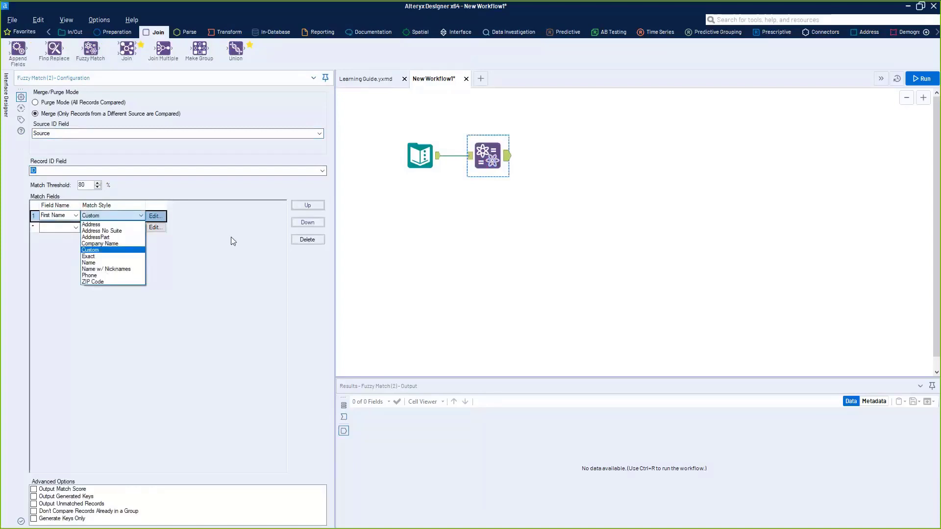
pyautogui.click(107, 269)
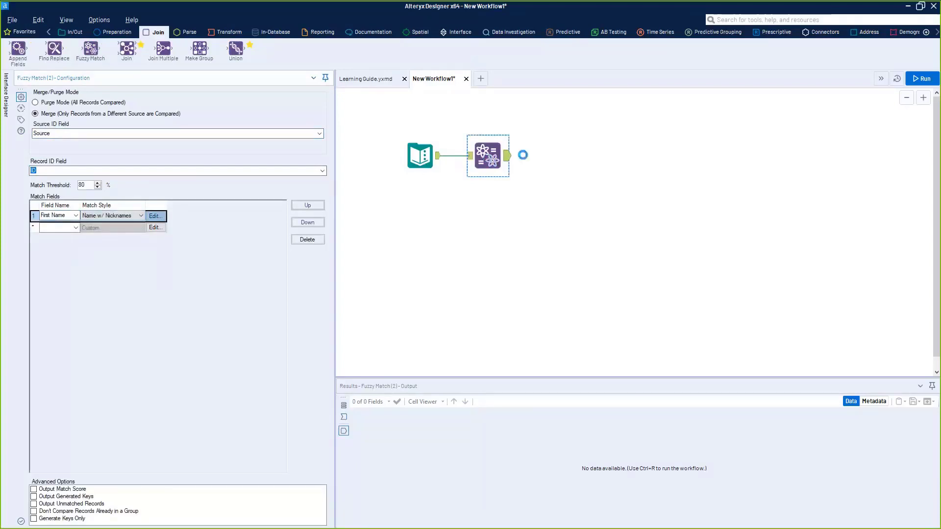
# Add a Browse tool after the Fuzzy Match tool and run the workflow to view its output.
pyautogui.hotkey('ctrl', 'shift', 'b')
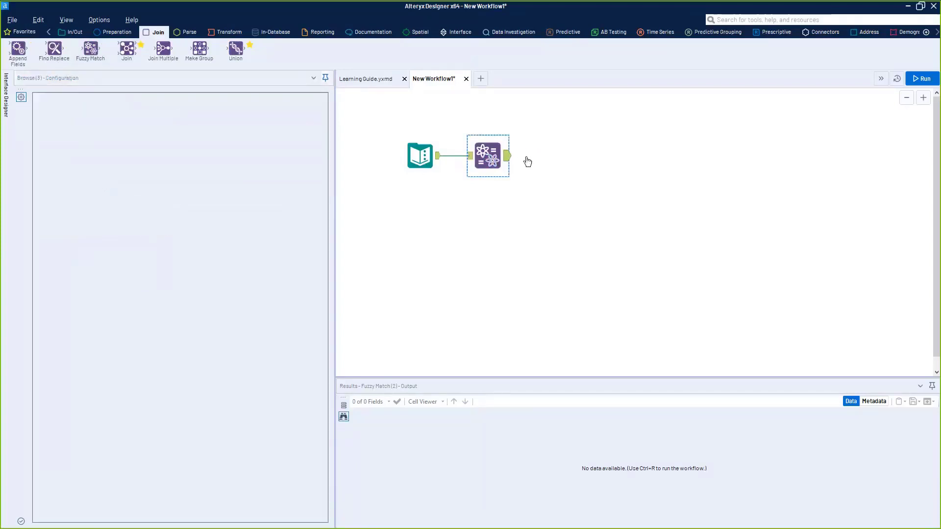
pyautogui.hotkey('ctrl', 'r')
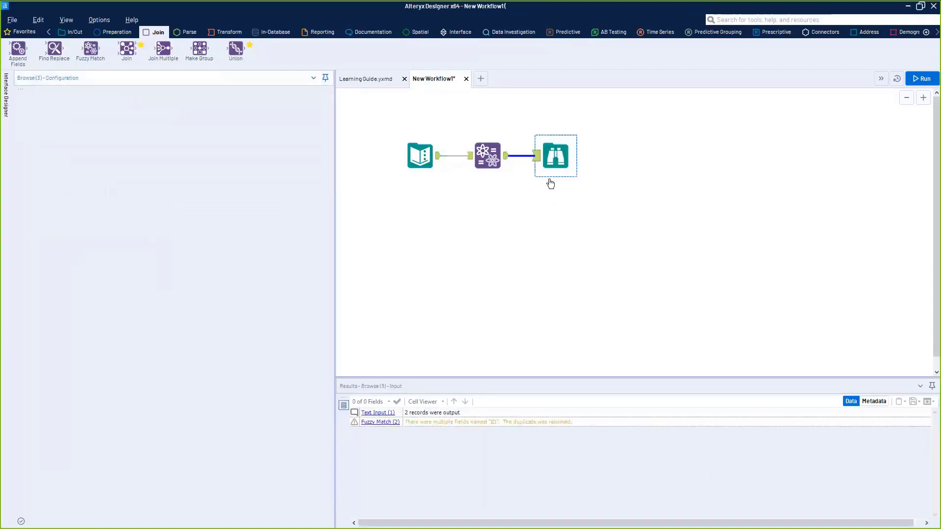
pyautogui.hotkey('ctrl', 'r')
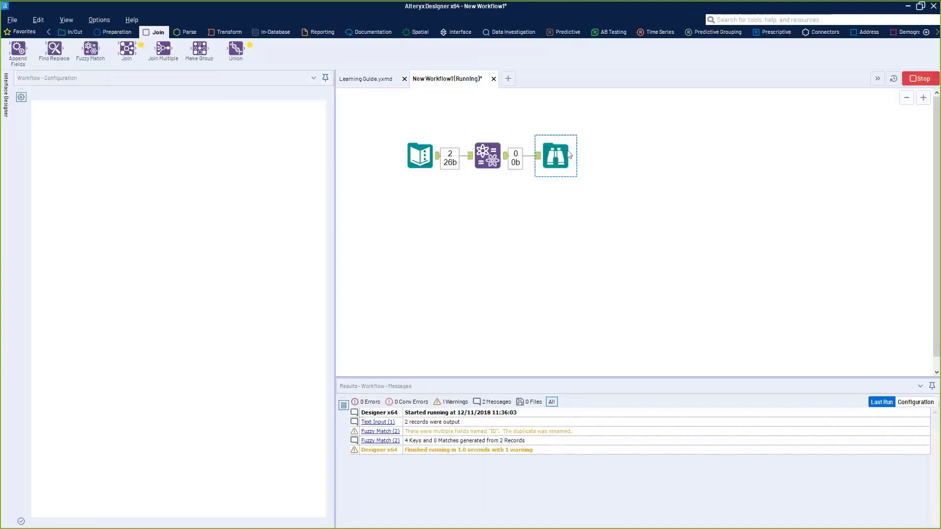
pyautogui.moveTo(569, 157); pyautogui.dragTo(585, 156)
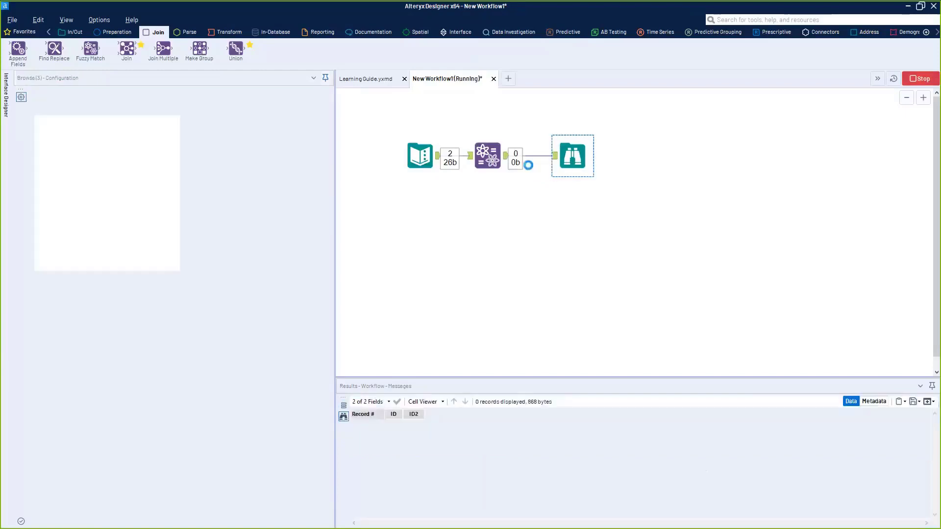
pyautogui.click(516, 155)
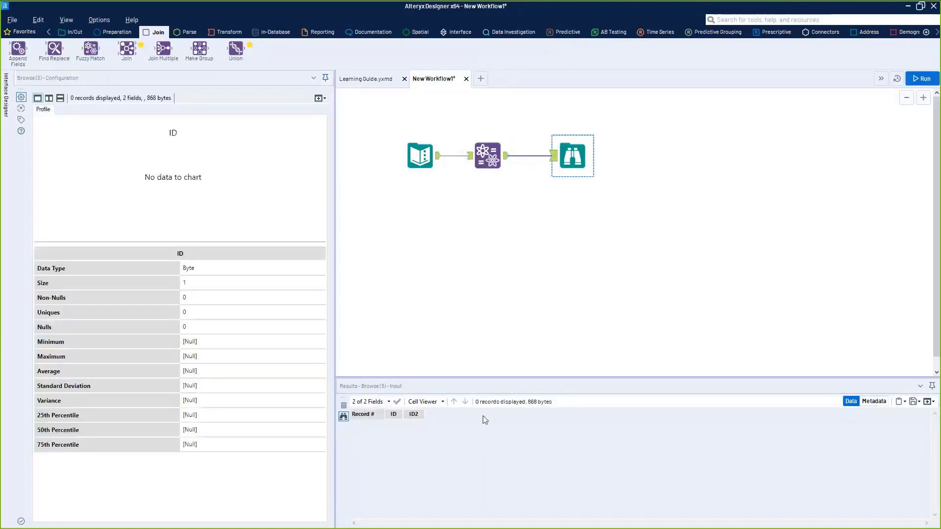
# Enable Output Match Score, Output Generated Keys and Output Unmatched Records in the Fuzzy Match tool, and rerun the workflow.
pyautogui.click(483, 152)
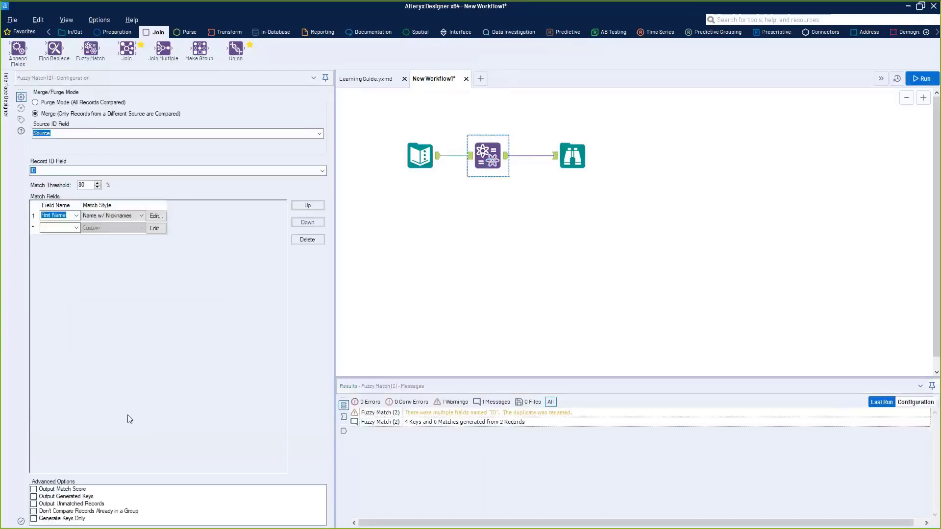
pyautogui.click(34, 503)
pyautogui.click(34, 496)
pyautogui.click(34, 490)
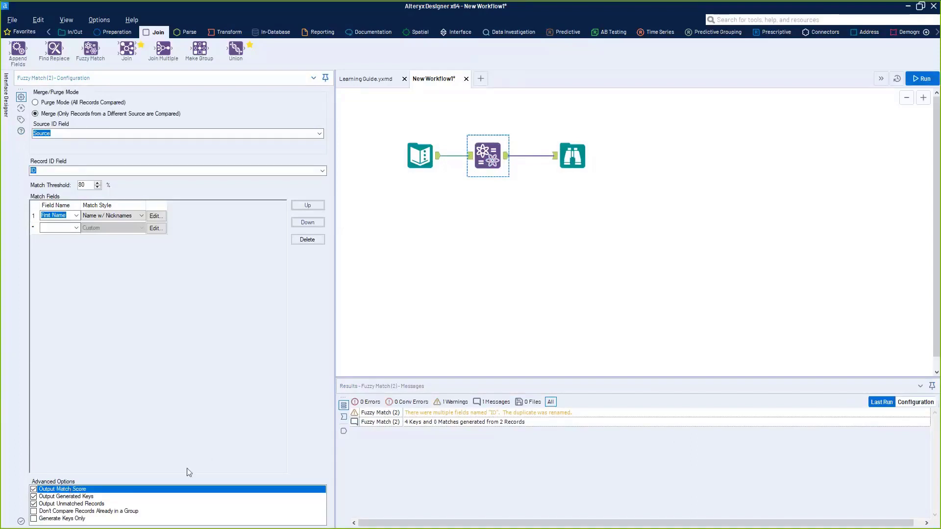
pyautogui.click(85, 497)
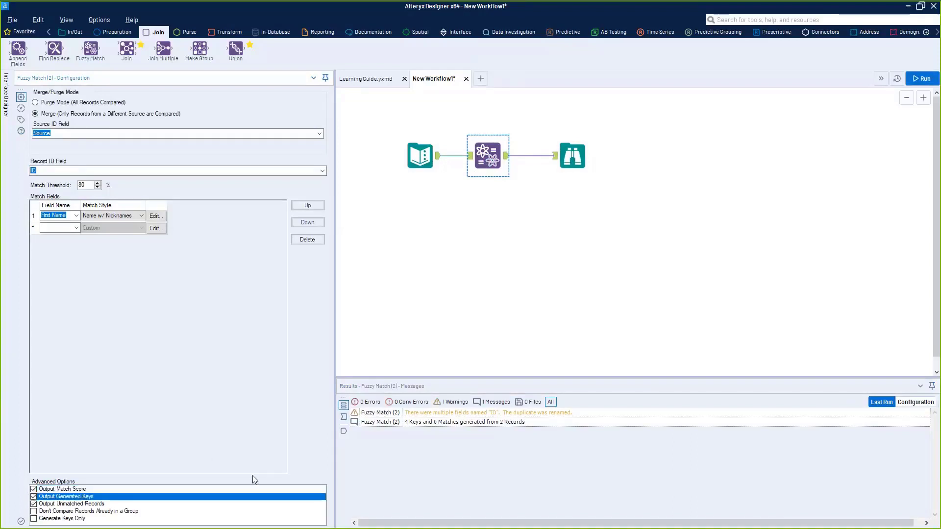
pyautogui.click(564, 152)
pyautogui.hotkey('ctrl', 'r')
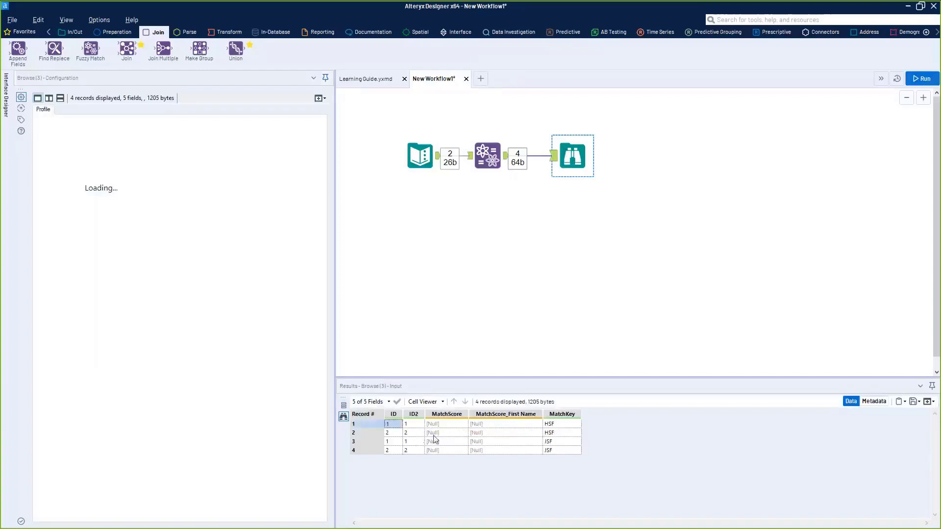
# Compare the generated MatchKey values of the records in the Browse results, checking them against the Fuzzy Match settings.
pyautogui.click(420, 442)
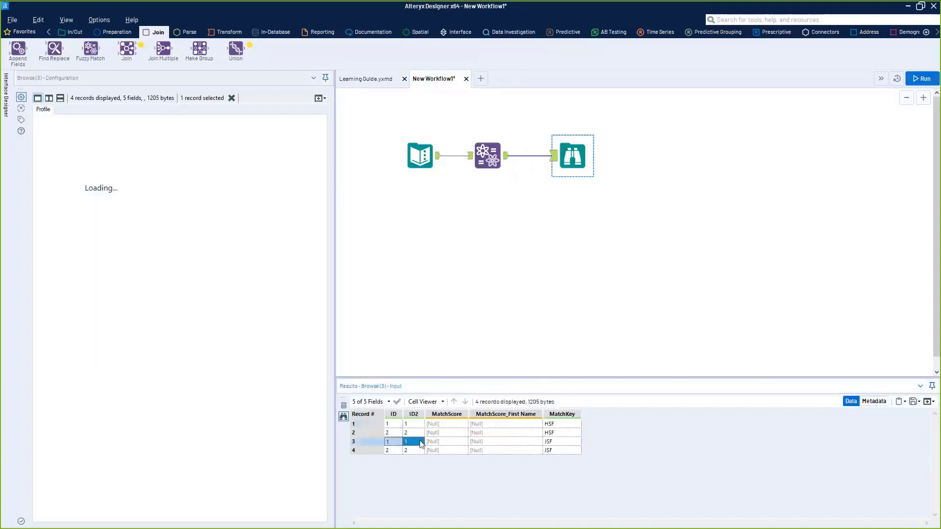
pyautogui.click(487, 147)
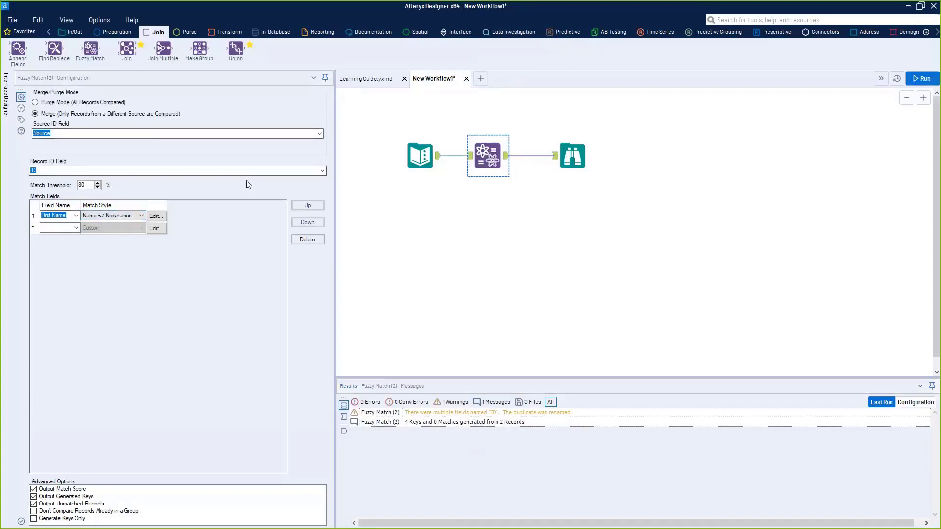
pyautogui.click(576, 160)
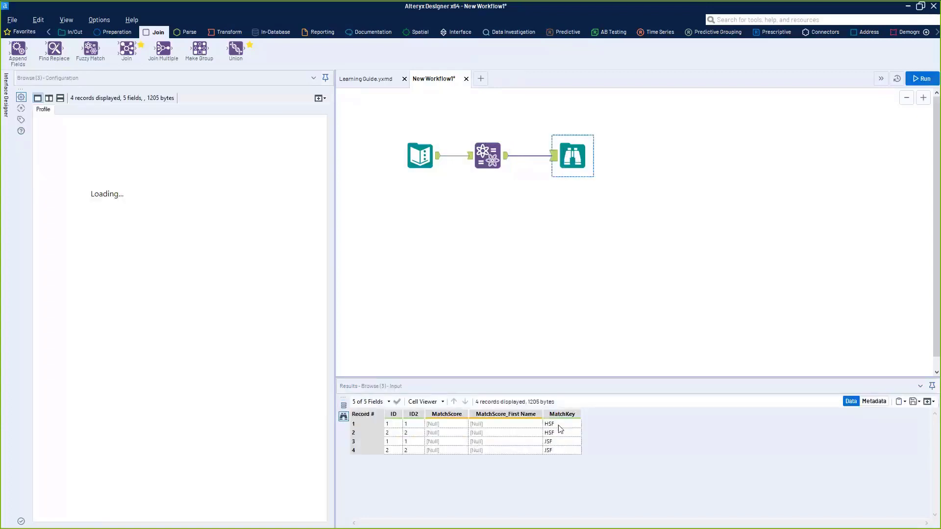
pyautogui.click(552, 443)
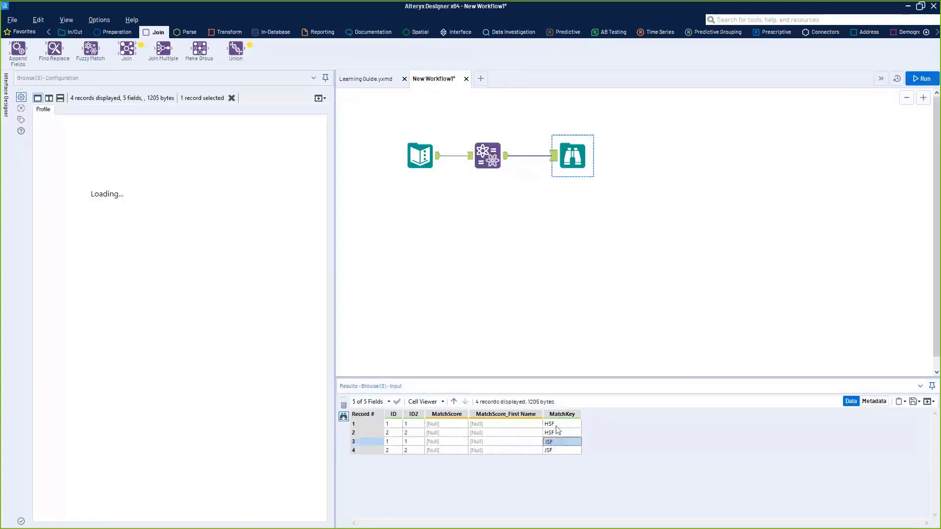
pyautogui.press('Up')
pyautogui.press('Up')
pyautogui.click(558, 443)
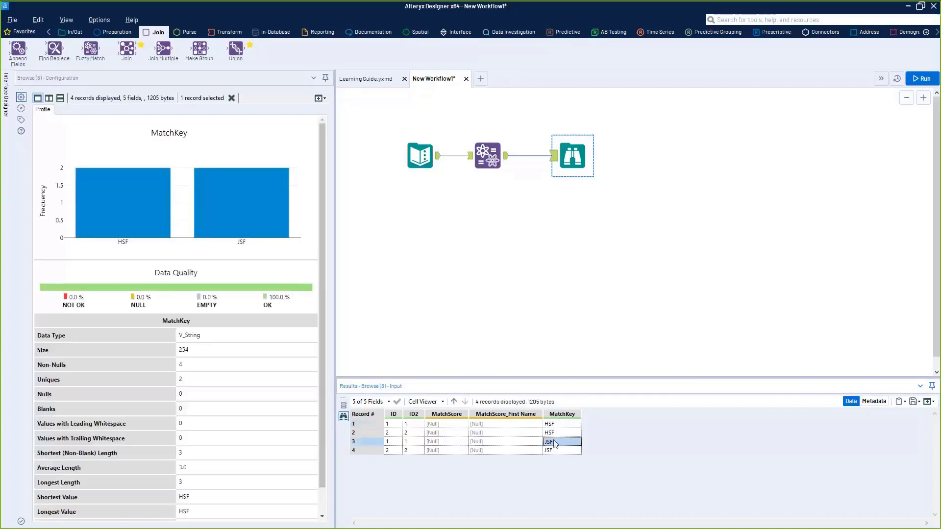
pyautogui.click(559, 427)
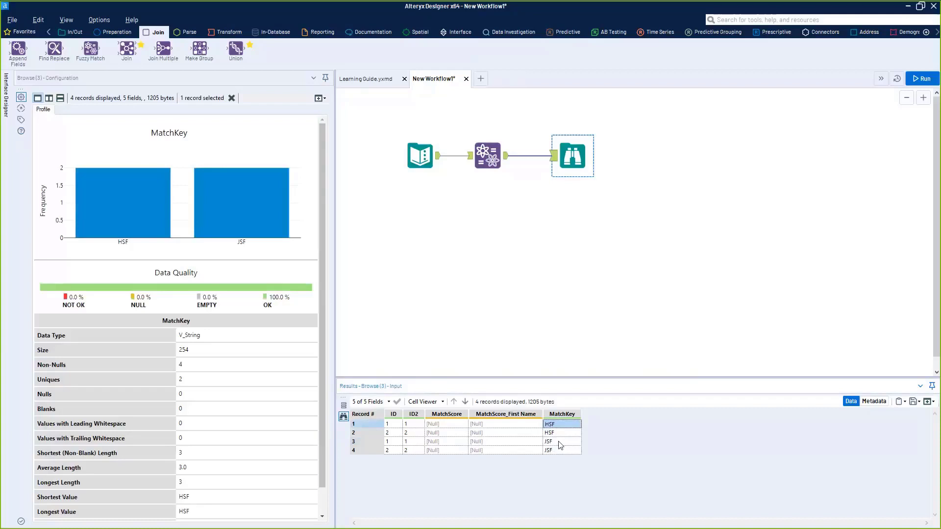
pyautogui.click(558, 451)
pyautogui.click(553, 434)
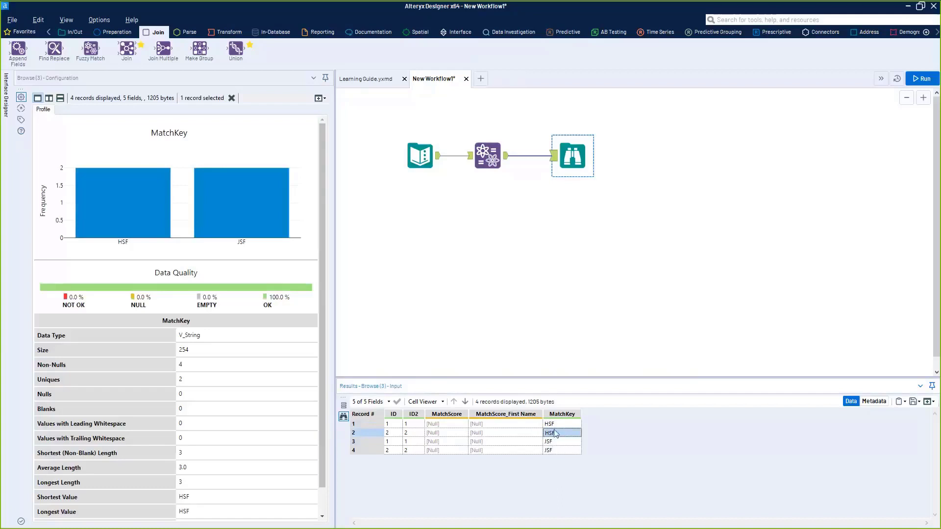
pyautogui.moveTo(562, 434); pyautogui.dragTo(564, 442)
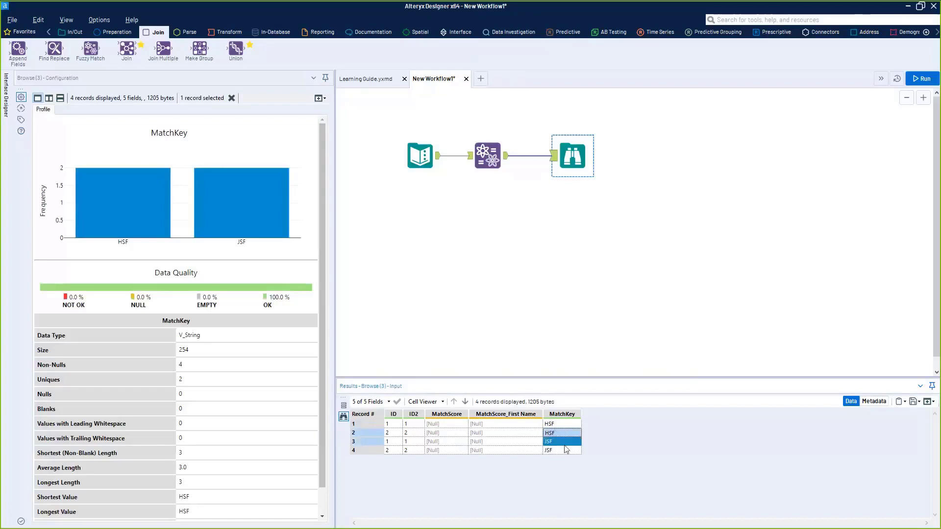
# Delete the Text Input, Fuzzy Match and Browse tools from the canvas.
pyautogui.click(496, 165)
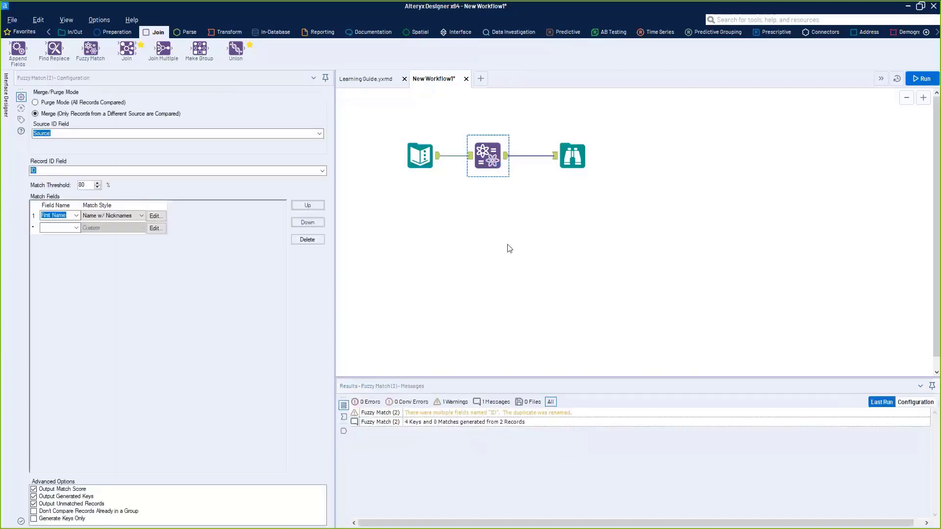
pyautogui.moveTo(621, 189); pyautogui.dragTo(382, 111)
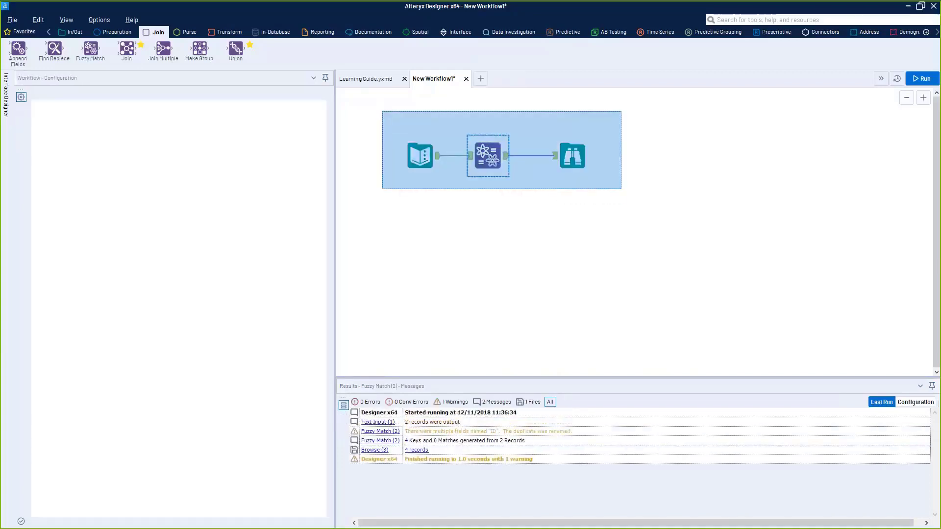
pyautogui.press('Delete')
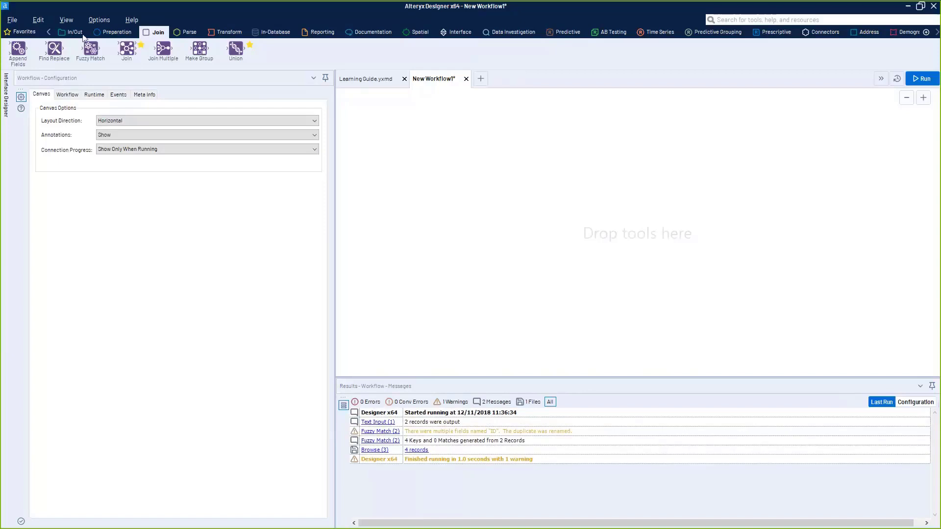
# Add an Input Data tool to the canvas and start choosing a data file for its connection.
pyautogui.moveTo(90, 51); pyautogui.dragTo(90, 56)
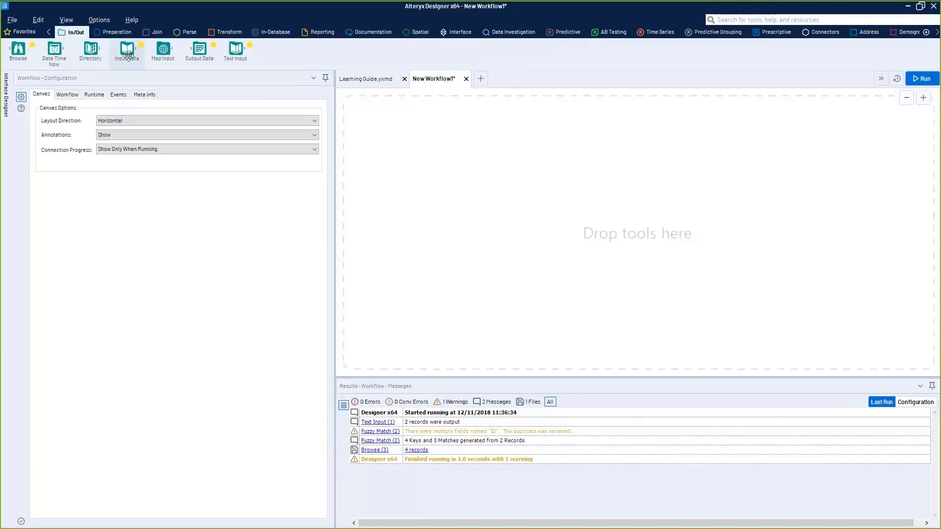
pyautogui.moveTo(127, 49); pyautogui.dragTo(395, 147)
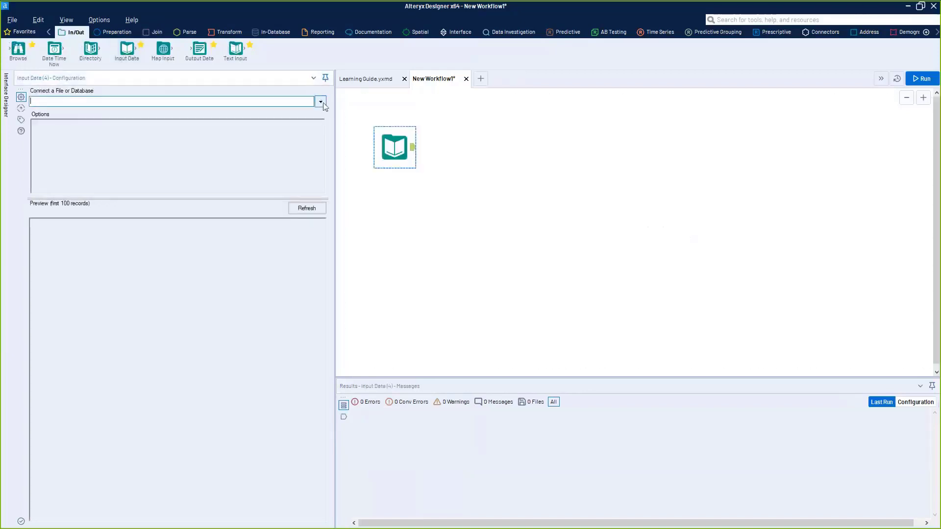
pyautogui.click(320, 101)
pyautogui.click(296, 117)
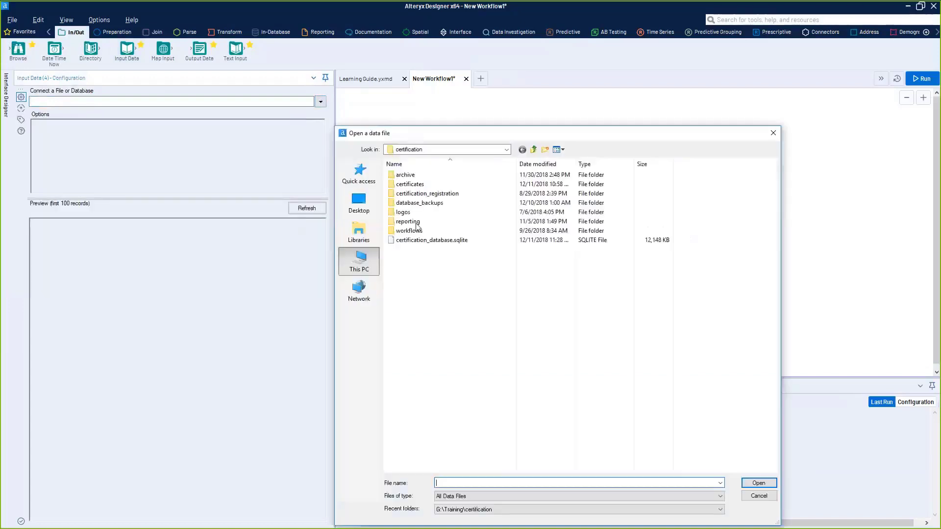
# Browse to the blending_modules folder inside __classroom_content\virtual on the Windows (C:) drive.
pyautogui.click(370, 273)
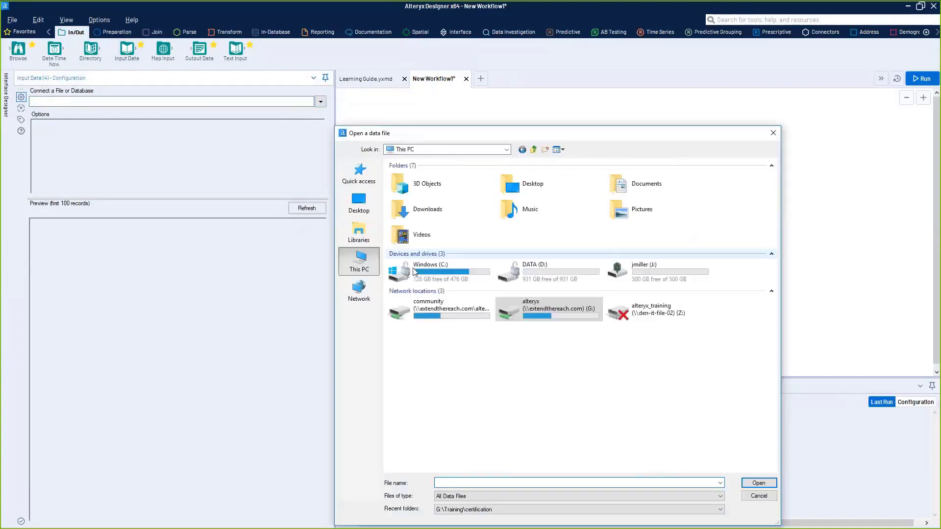
pyautogui.doubleClick(427, 269)
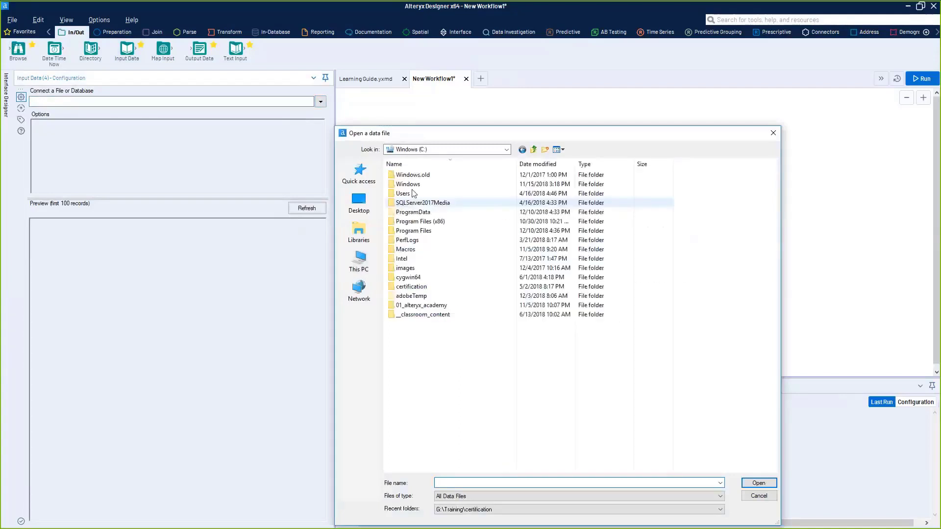
pyautogui.doubleClick(411, 316)
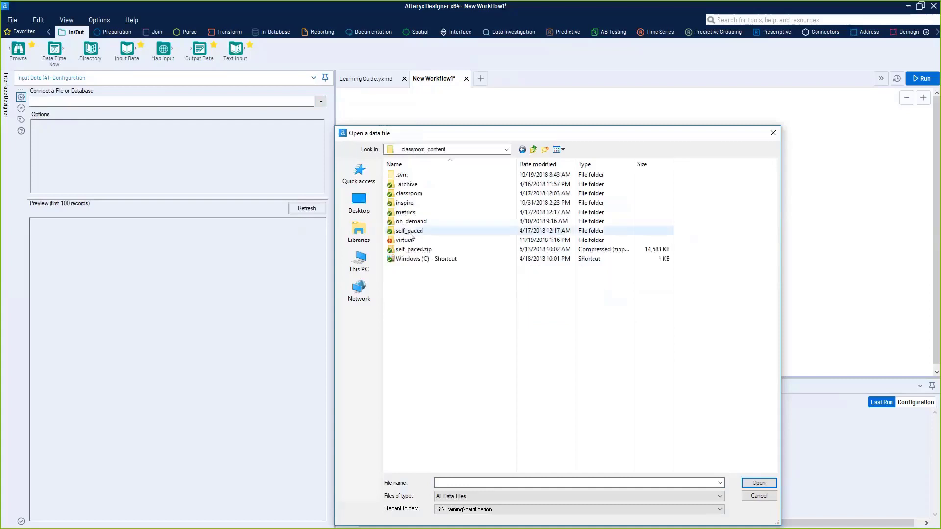
pyautogui.doubleClick(411, 240)
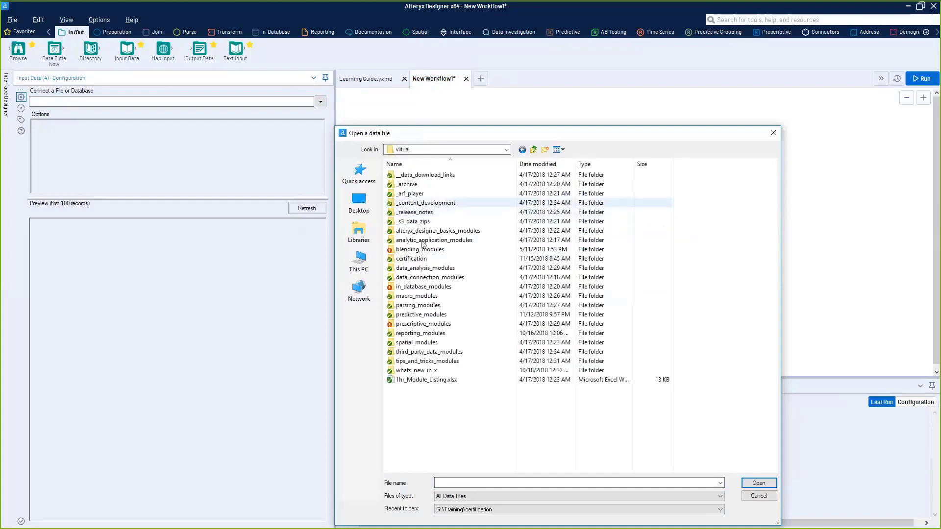
pyautogui.doubleClick(423, 250)
pyautogui.click(416, 213)
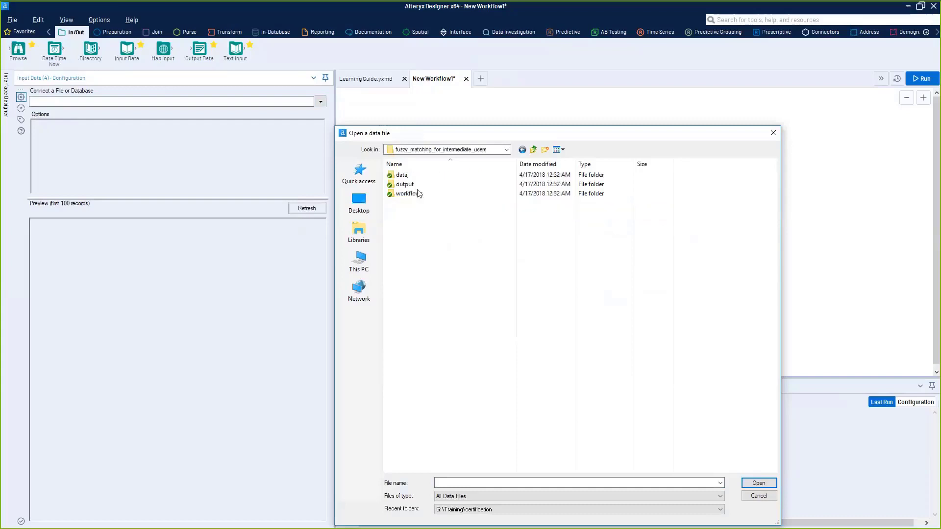
pyautogui.doubleClick(419, 177)
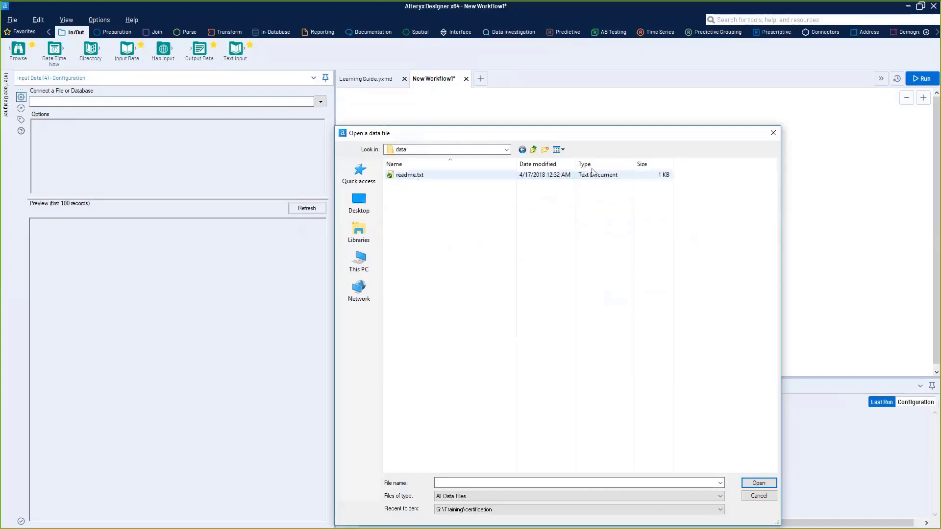
pyautogui.click(534, 150)
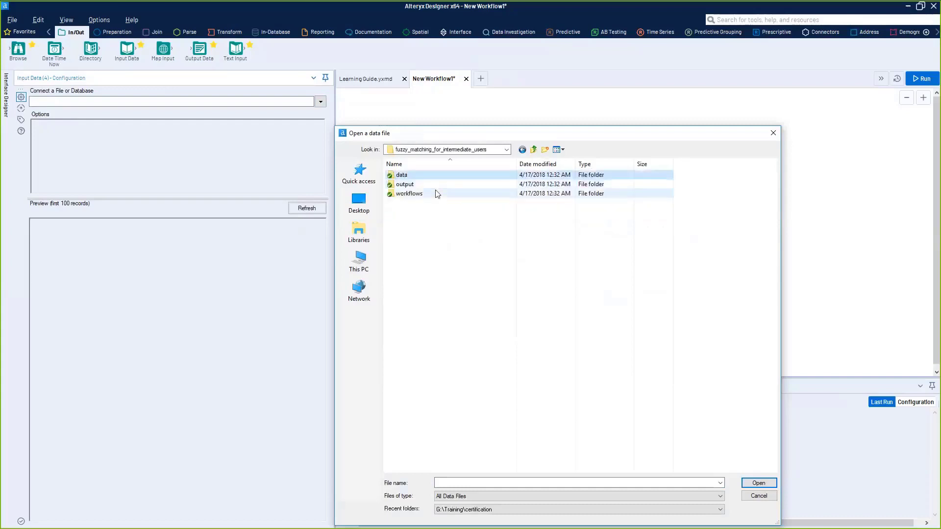
pyautogui.doubleClick(437, 194)
pyautogui.click(534, 150)
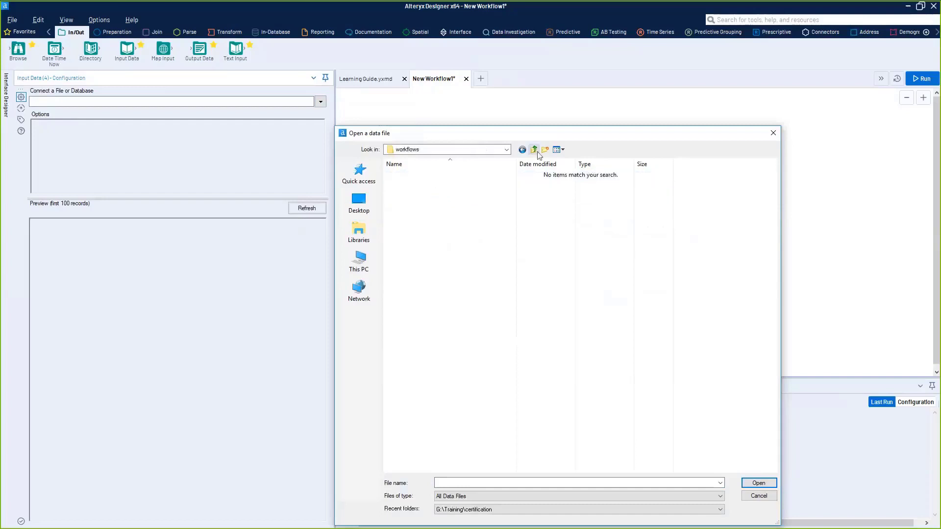
pyautogui.click(534, 149)
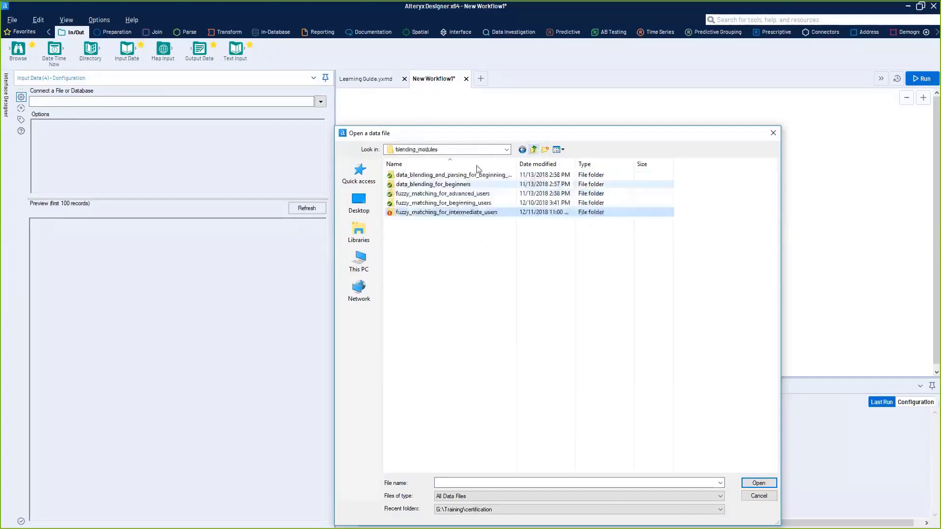
# Load MainData.yxdb from the fuzzy_matching_workflow folder under fuzzy_matching_for_beginning_users into the Input Data tool.
pyautogui.doubleClick(443, 202)
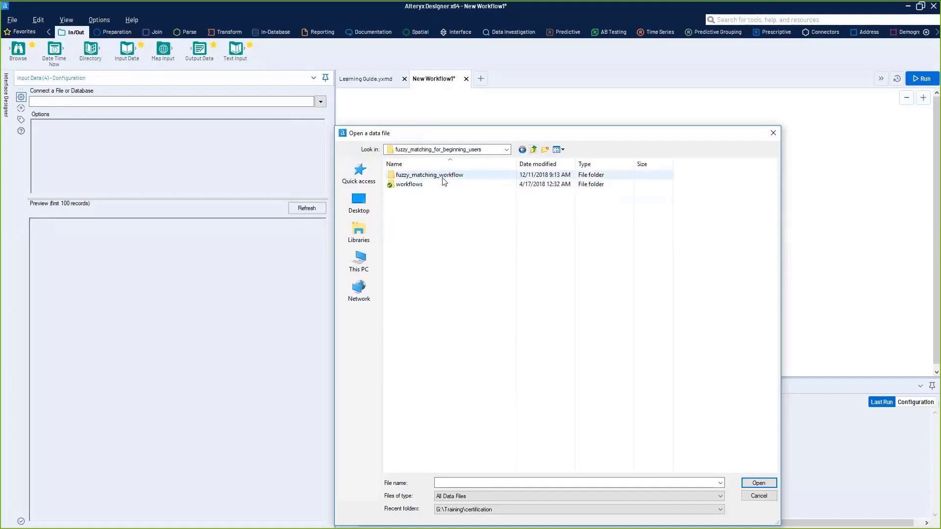
pyautogui.doubleClick(430, 175)
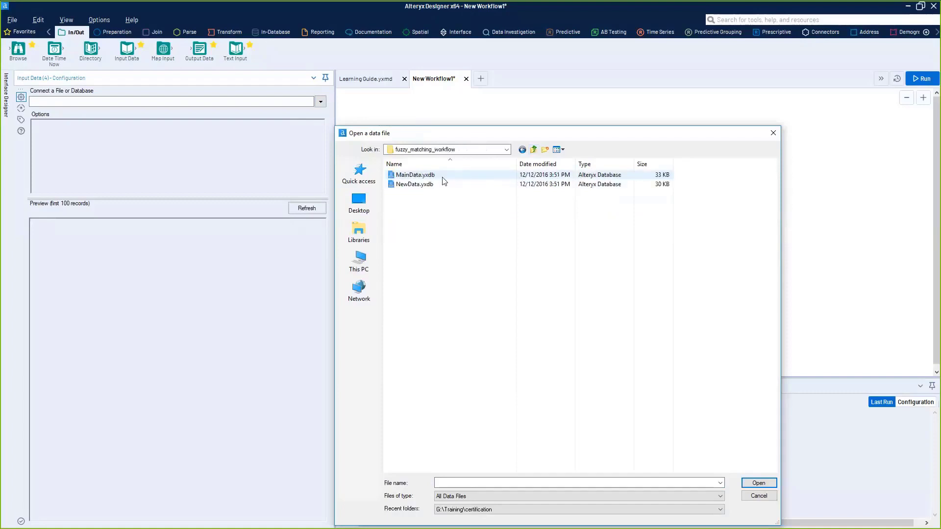
pyautogui.doubleClick(443, 177)
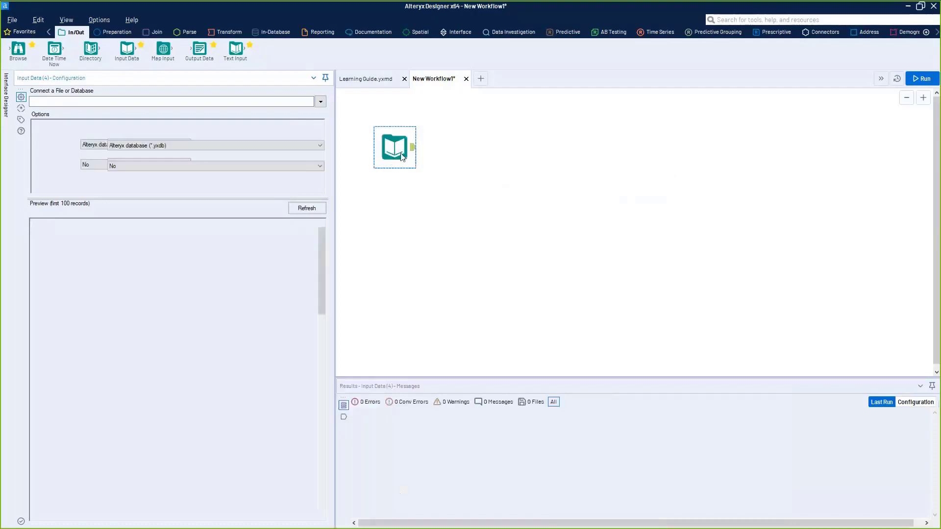
# Duplicate the MainData.yxdb input, connect the copy to NewData.yxdb and align it below the original.
pyautogui.moveTo(403, 156); pyautogui.dragTo(396, 171)
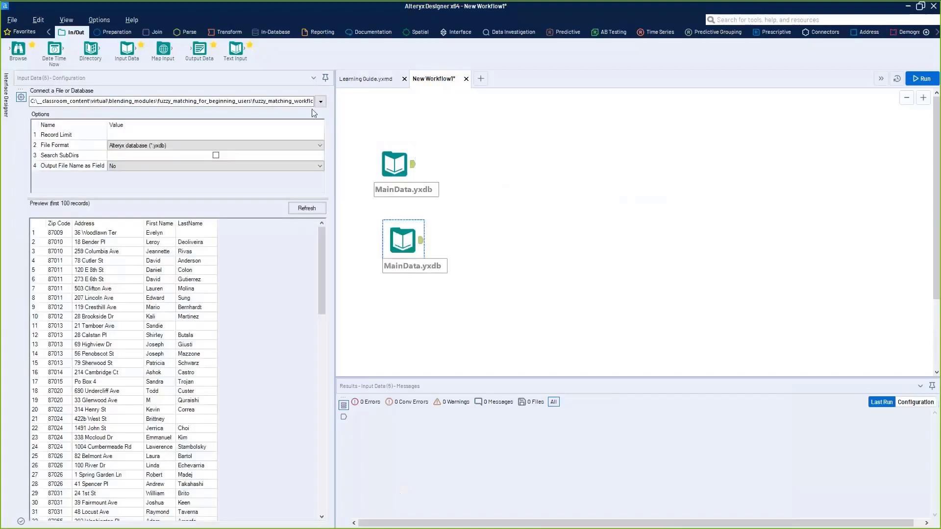
pyautogui.click(320, 102)
pyautogui.click(326, 122)
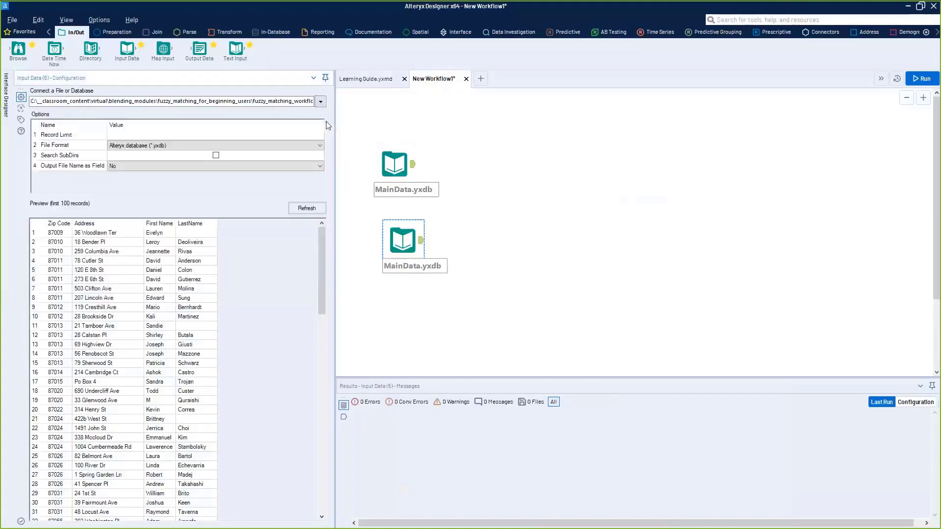
pyautogui.doubleClick(420, 183)
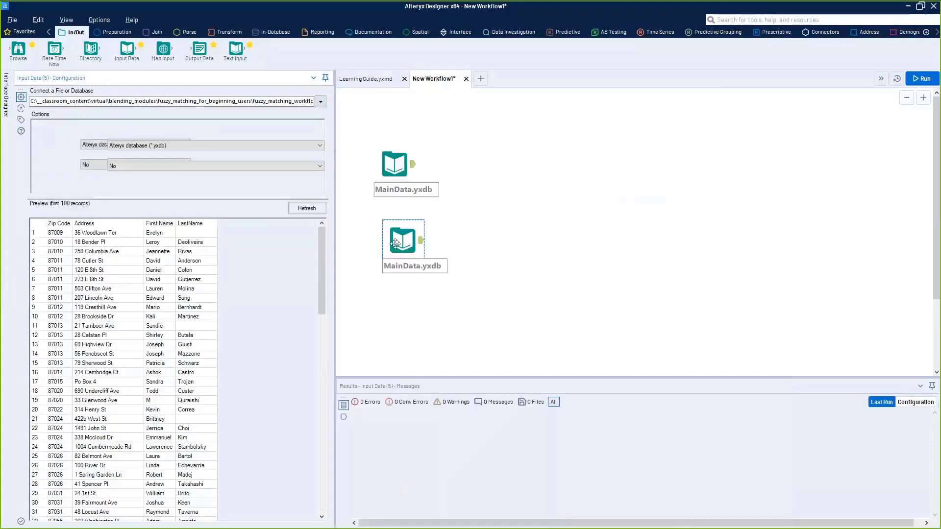
pyautogui.moveTo(394, 238); pyautogui.dragTo(386, 255)
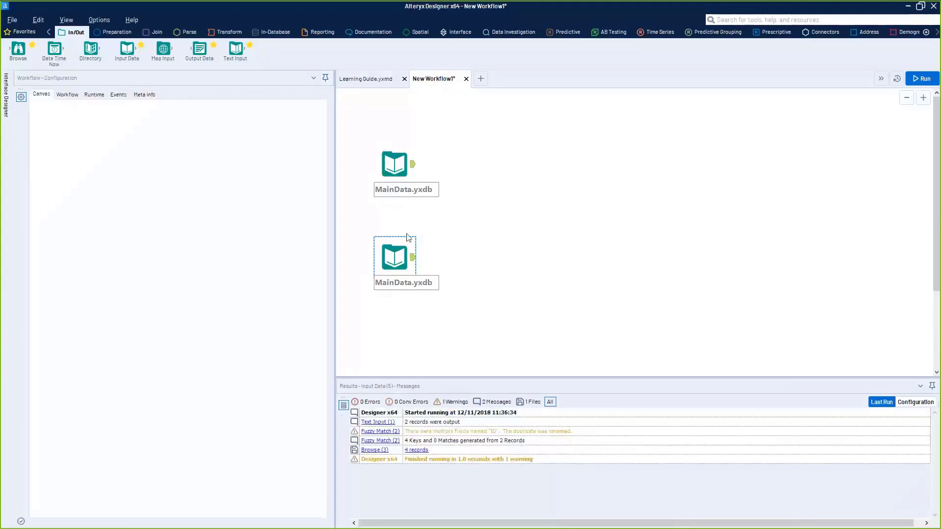
pyautogui.moveTo(393, 251); pyautogui.dragTo(394, 242)
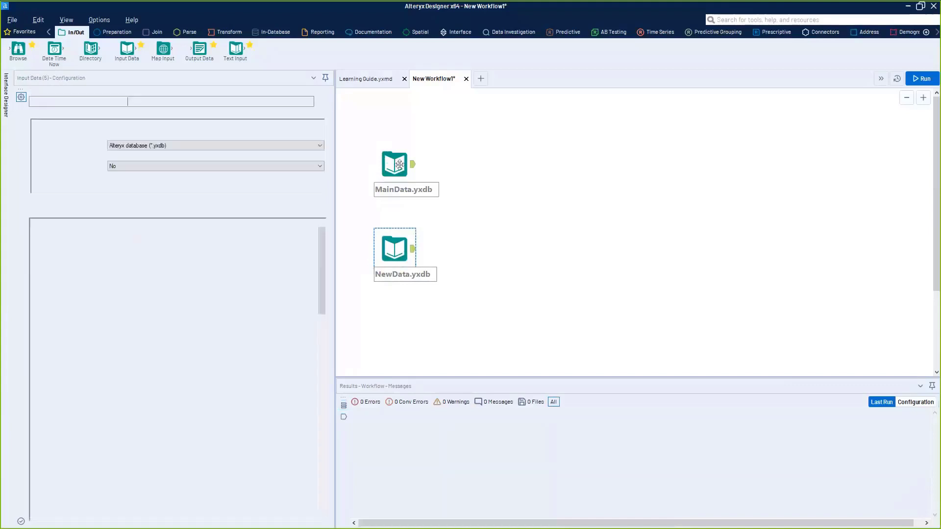
# Examine the fields and preview records of the MainData.yxdb and NewData.yxdb inputs.
pyautogui.click(399, 164)
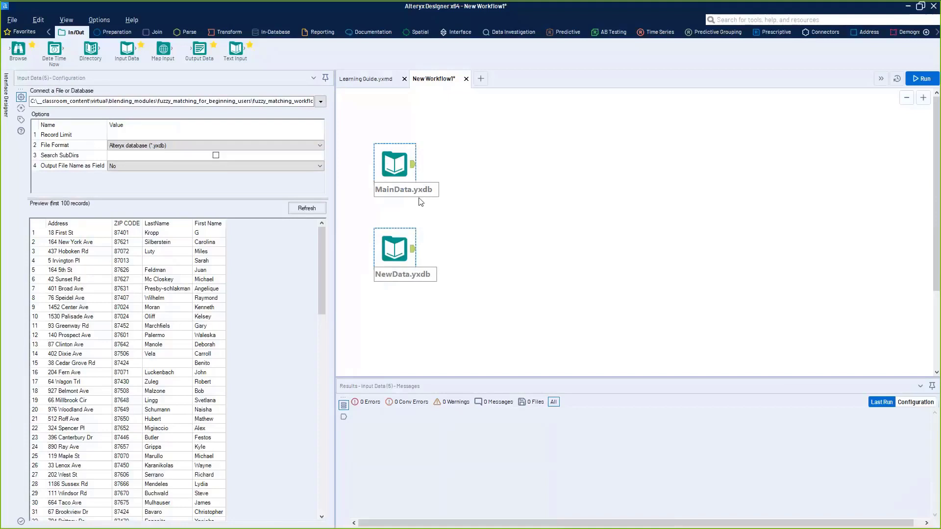
pyautogui.click(411, 252)
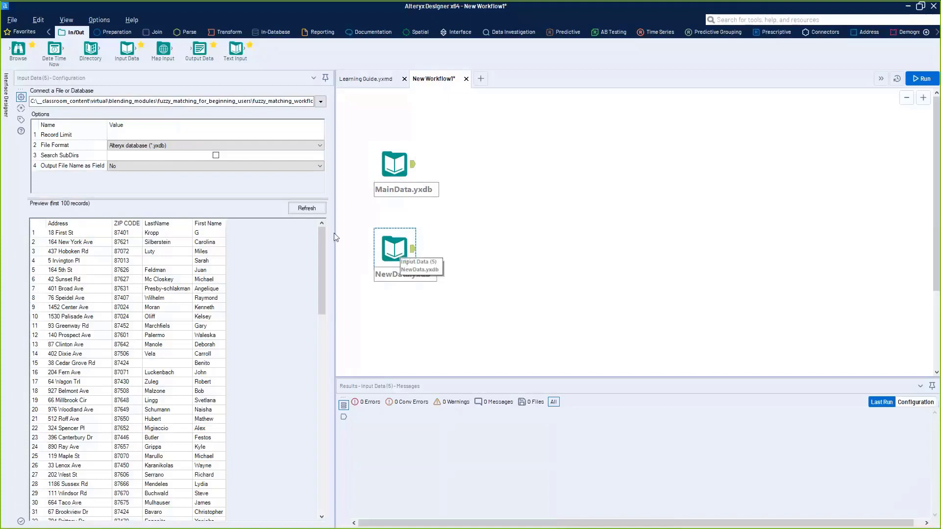
pyautogui.hotkey('ctrl', 'a')
pyautogui.click(384, 274)
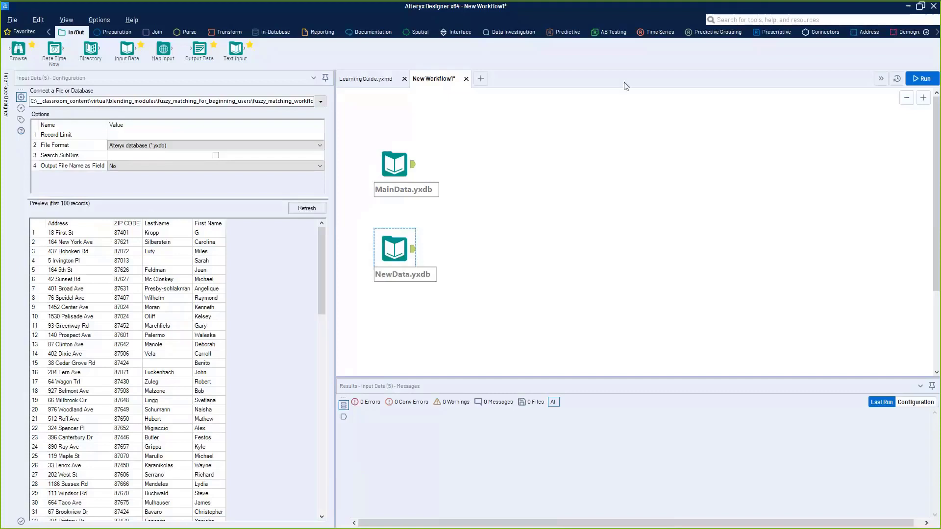
# Add a Join tool with MainData.yxdb as its left input and NewData.yxdb as its right input.
pyautogui.click(773, 17)
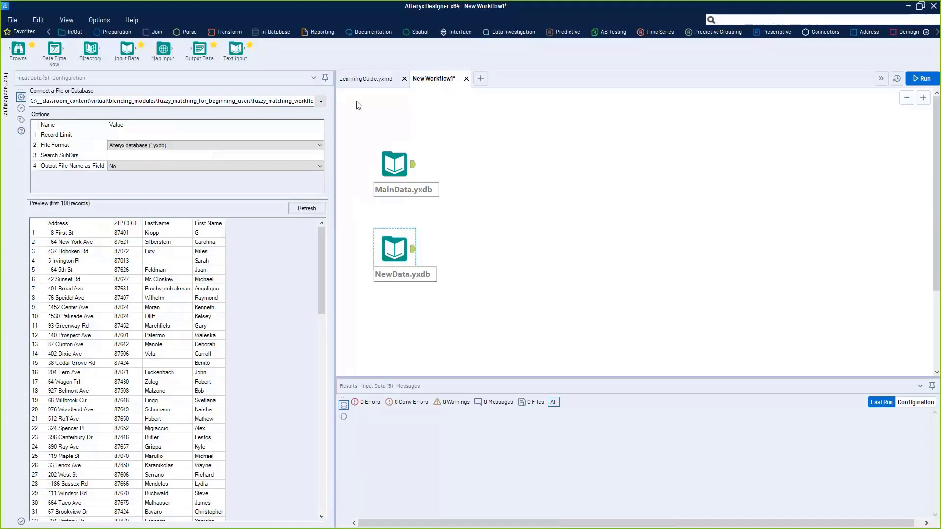
pyautogui.click(156, 32)
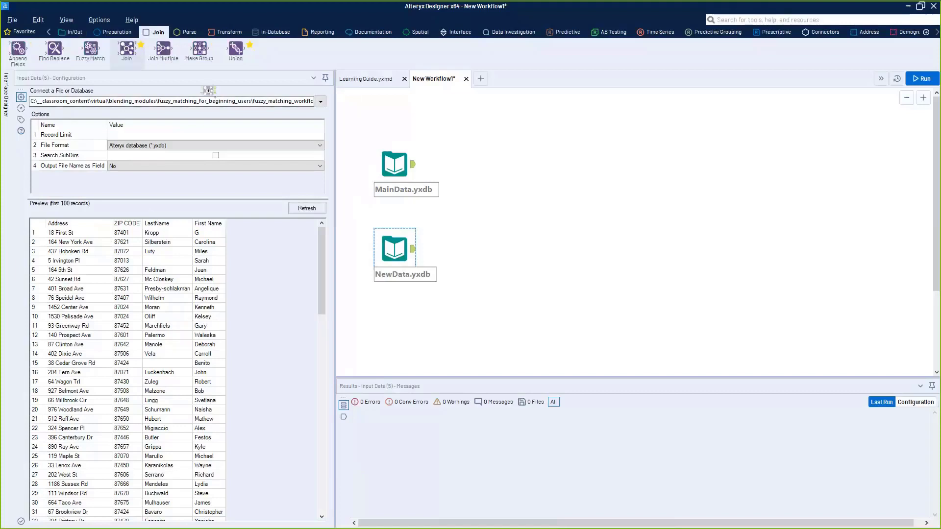
pyautogui.moveTo(413, 164)
pyautogui.mouseDown()
pyautogui.moveTo(455, 189)
pyautogui.moveTo(426, 258)
pyautogui.moveTo(454, 207)
pyautogui.mouseUp()
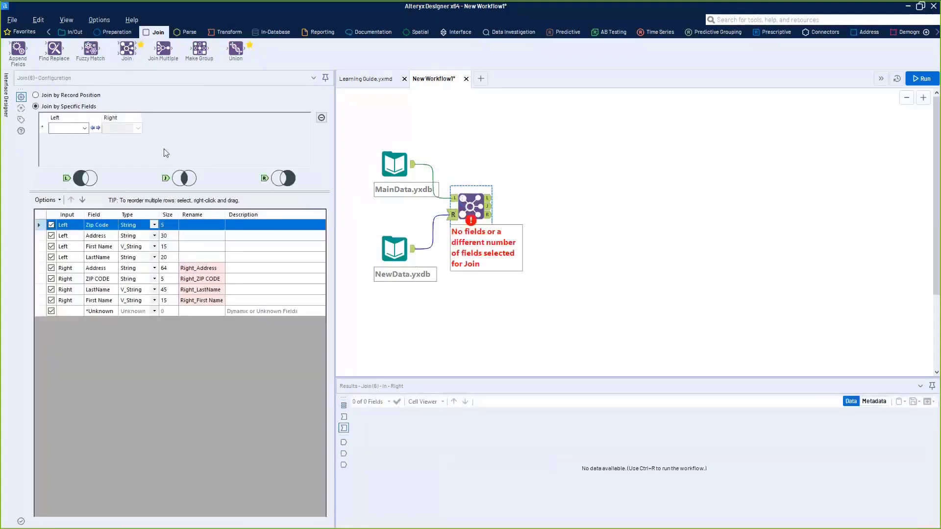
# Join the two sources by the specific fields First Name, LastName, Zip Code and Address.
pyautogui.click(84, 128)
pyautogui.click(73, 155)
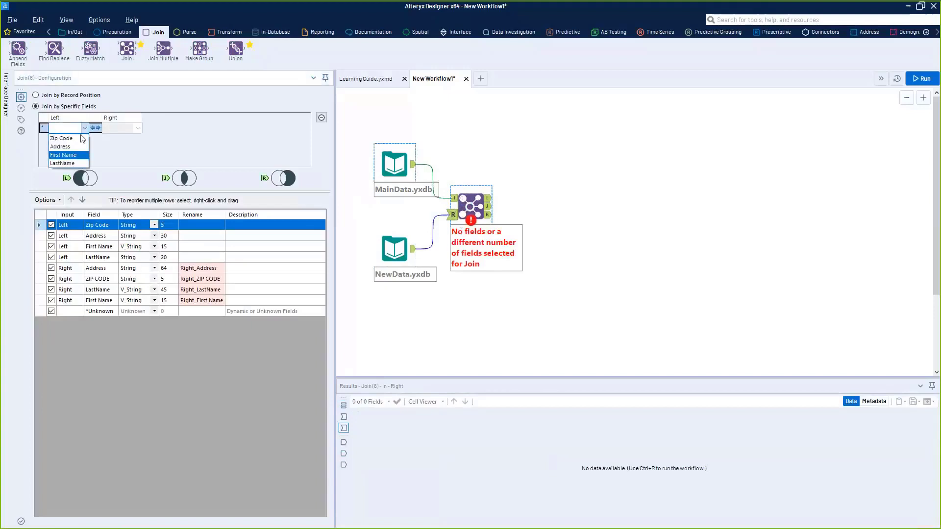
pyautogui.click(86, 140)
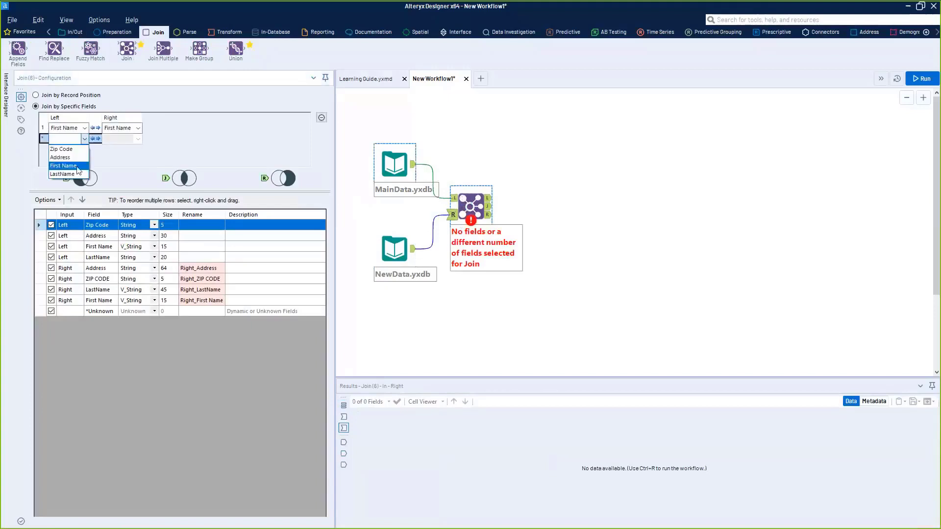
pyautogui.click(80, 173)
pyautogui.click(85, 149)
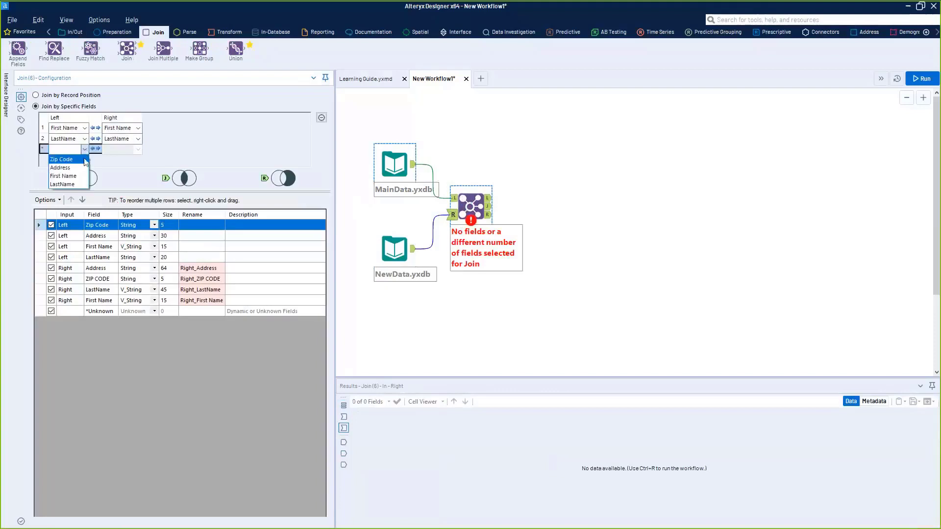
pyautogui.click(84, 158)
pyautogui.click(84, 161)
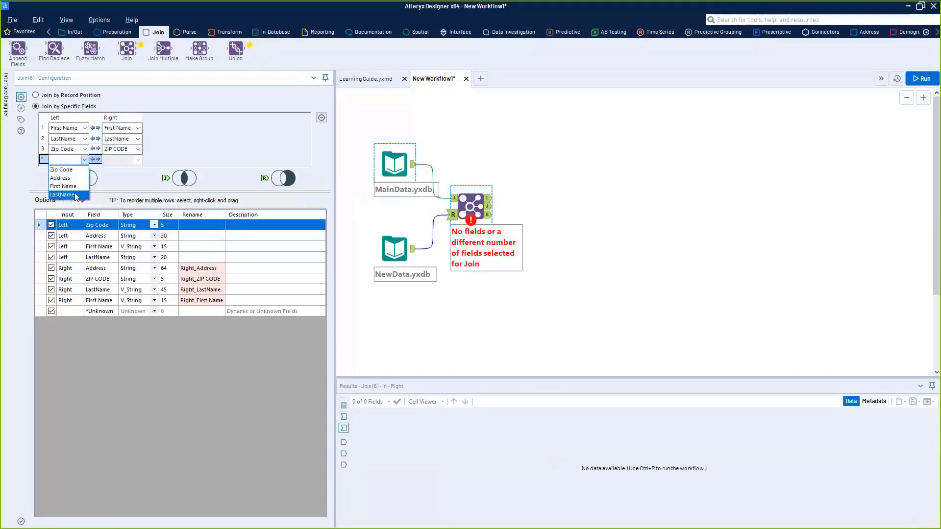
pyautogui.click(70, 180)
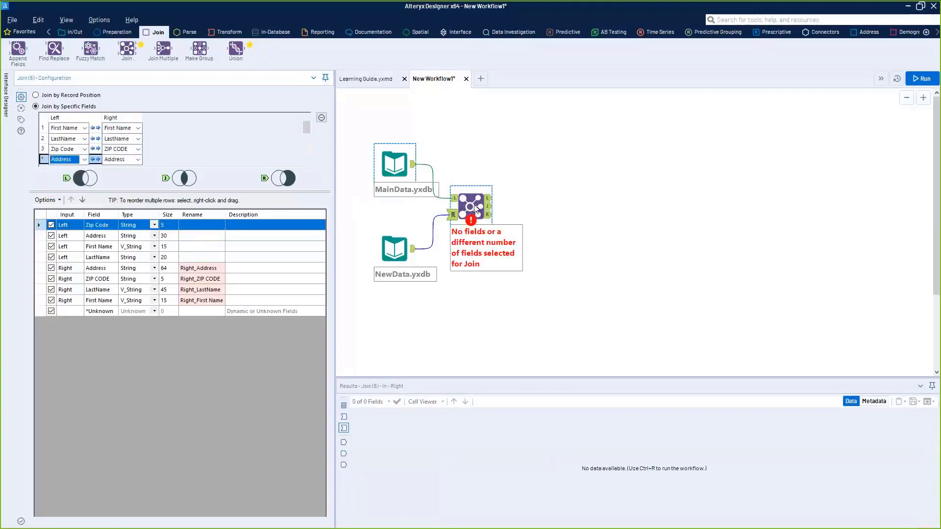
# Add Browse tools to all three Join outputs, run the workflow and view the joined records.
pyautogui.click(474, 205)
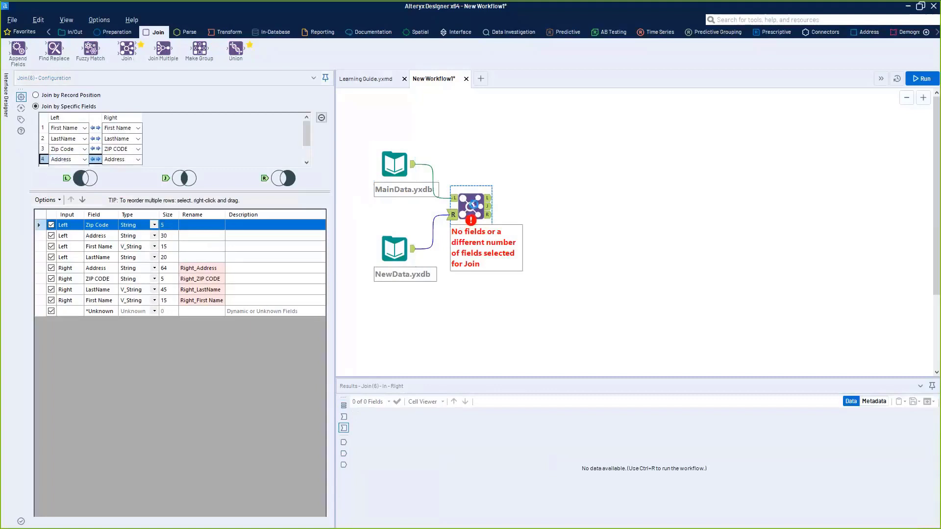
pyautogui.hotkey('ctrl', 'shift', 'b')
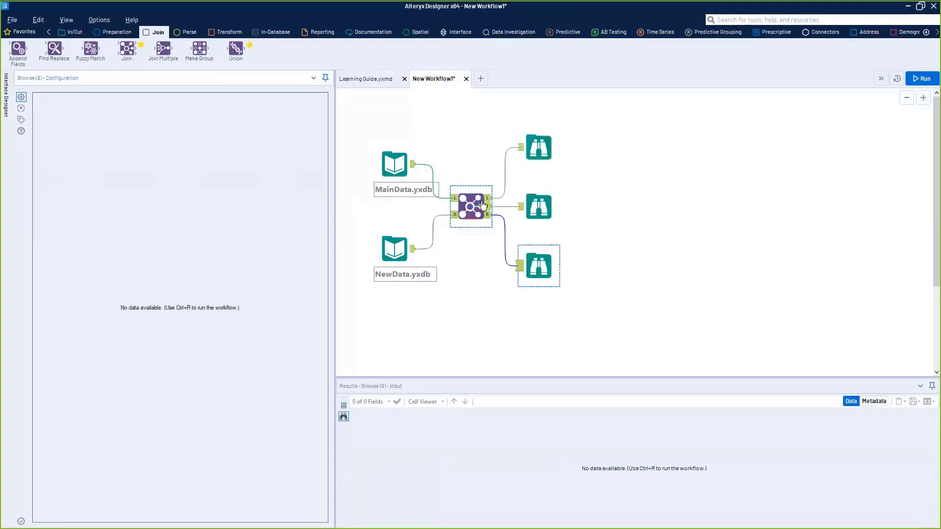
pyautogui.hotkey('ctrl', 'r')
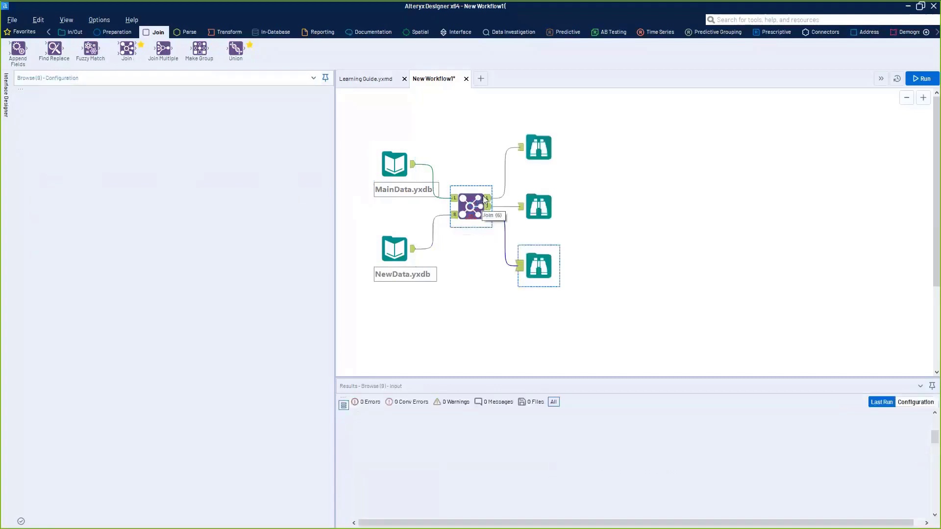
pyautogui.click(537, 213)
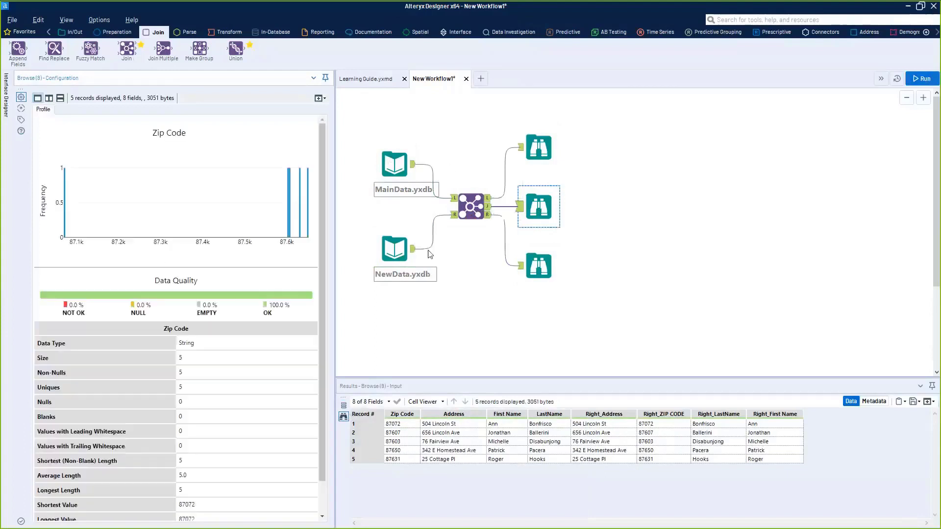
# Select all records in the Join's matched output for review and shift its Browse tool slightly away from the Join.
pyautogui.click(785, 461)
pyautogui.hotkey('ctrl', 'a')
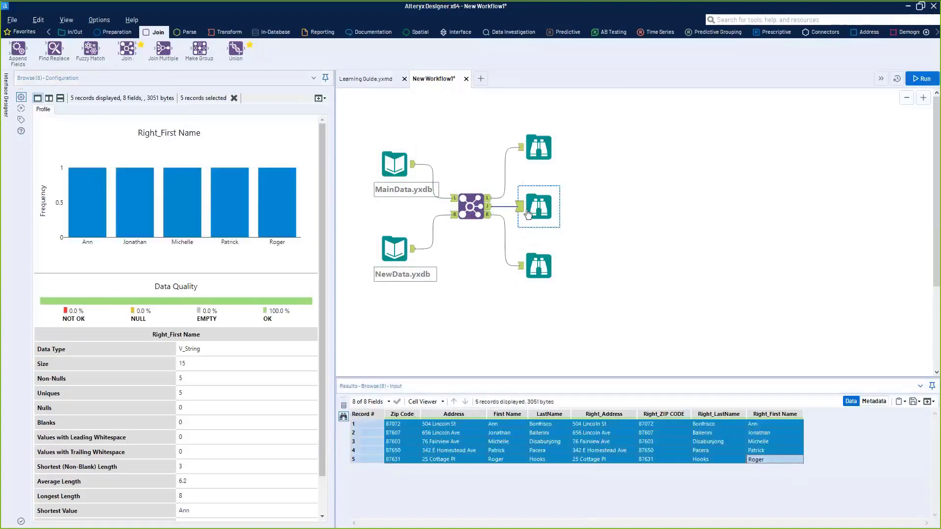
pyautogui.moveTo(528, 213); pyautogui.dragTo(544, 213)
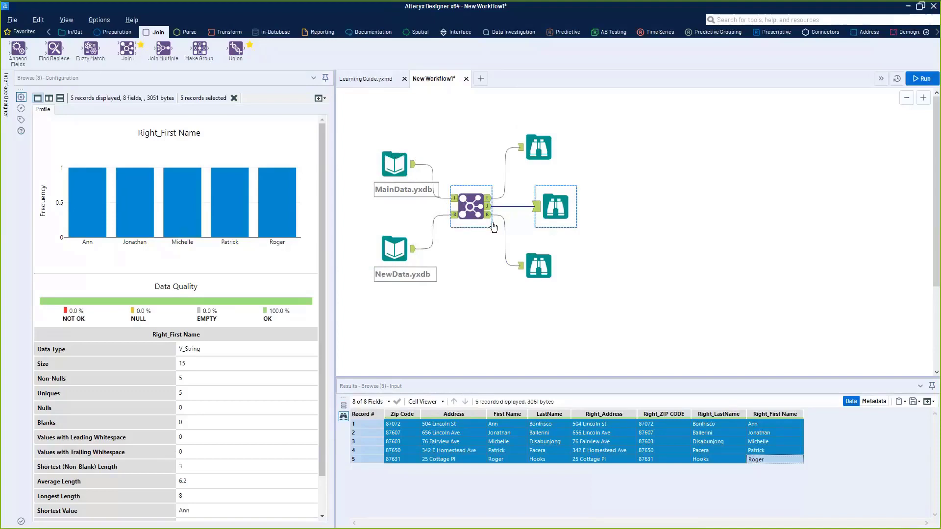
# Add a Select tool below the Browse tools and connect it to the Join's J output.
pyautogui.click(755, 21)
pyautogui.write('select')
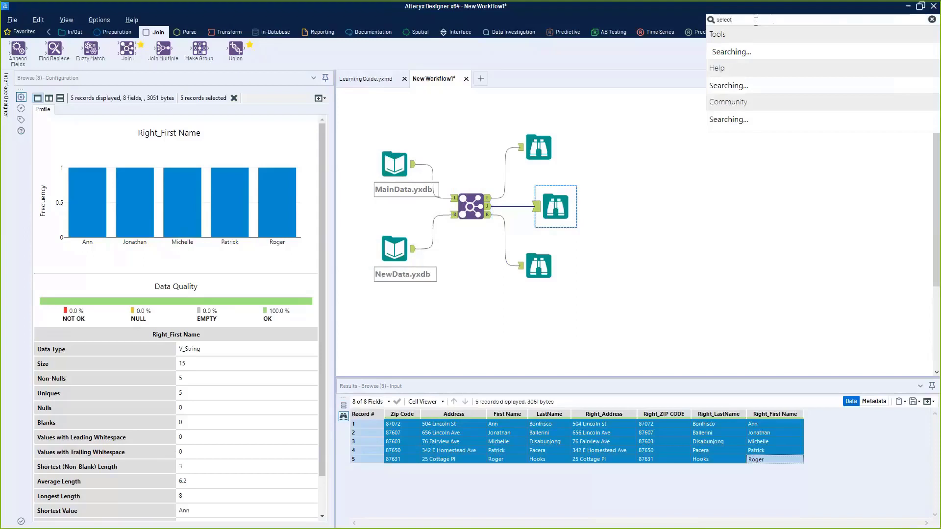
pyautogui.moveTo(764, 82); pyautogui.dragTo(607, 331)
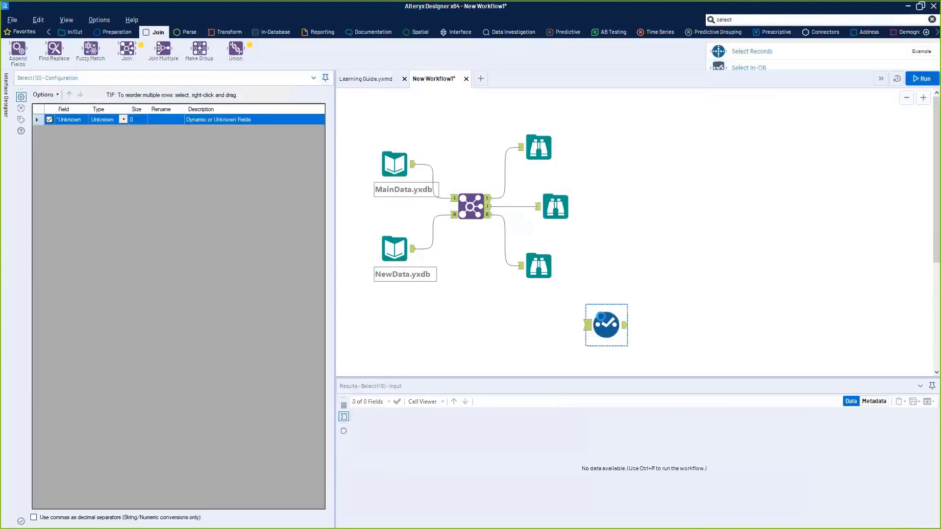
pyautogui.hotkey('ctrl', 'r')
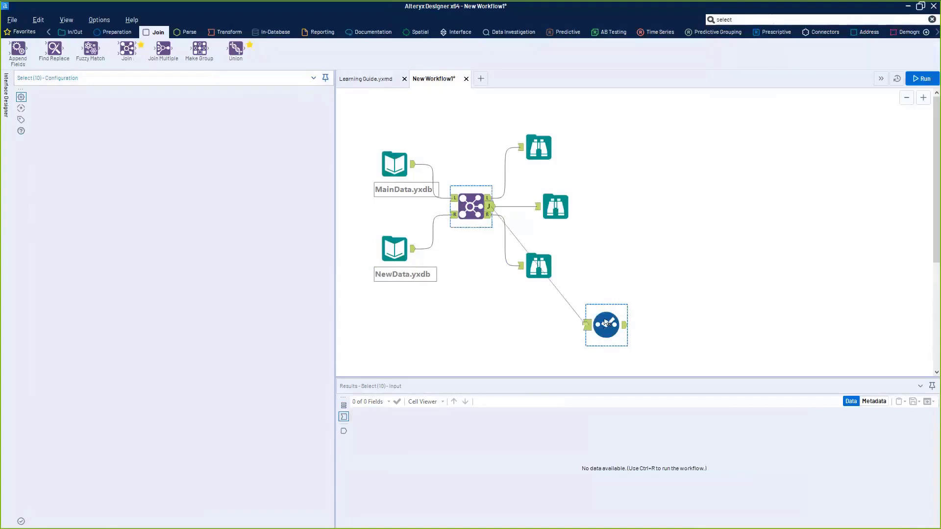
pyautogui.moveTo(609, 321); pyautogui.dragTo(651, 339)
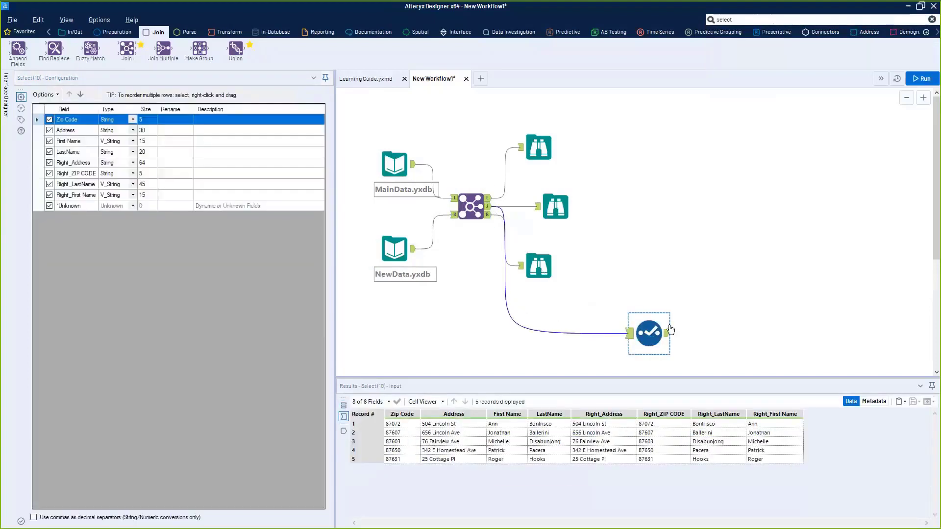
# Exclude the fields Right_Address, Right_ZIP CODE, Right_LastName, Right_First Name and *Unknown in the Select tool.
pyautogui.click(49, 162)
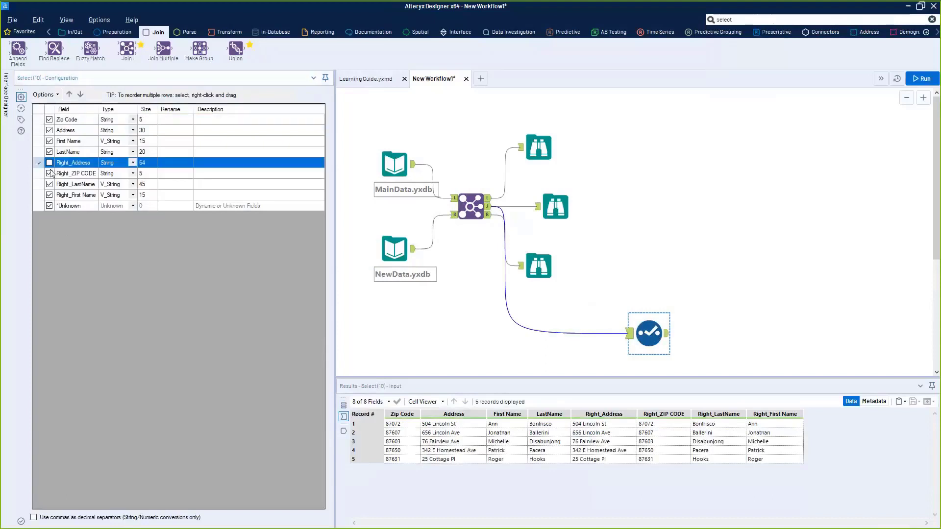
pyautogui.click(50, 174)
pyautogui.click(50, 184)
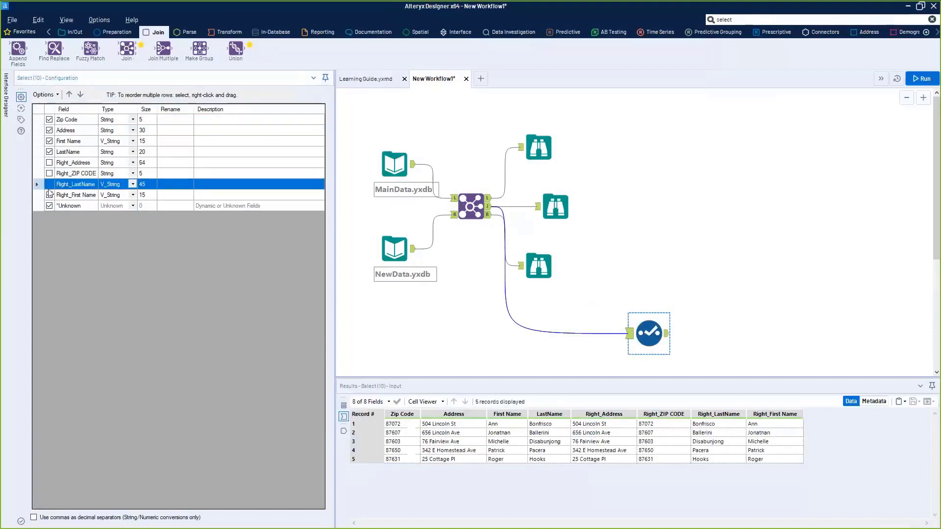
pyautogui.click(50, 195)
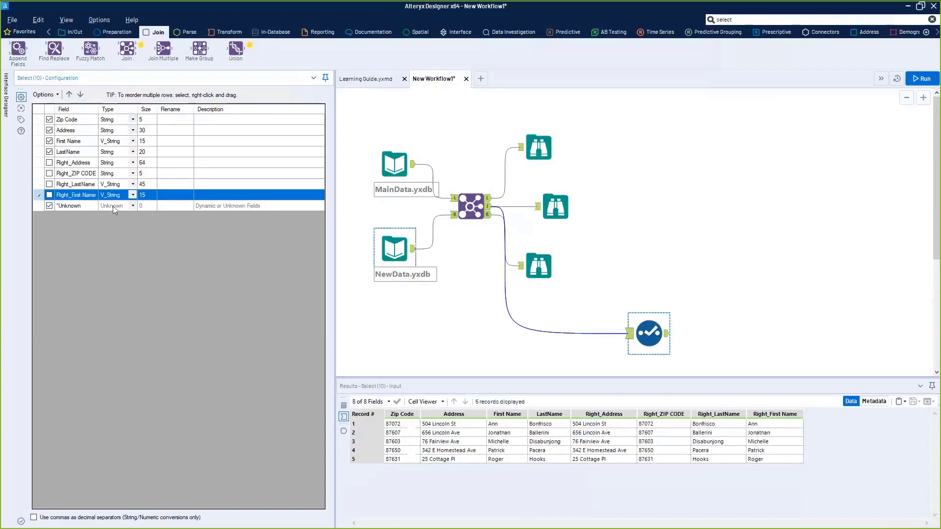
pyautogui.click(48, 205)
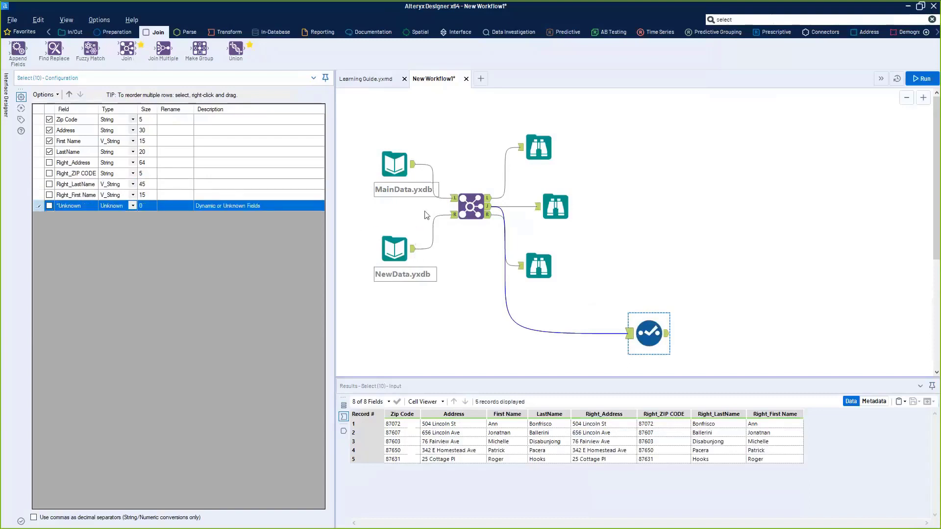
# Move the Select tool and the matched-records Browse tool farther from the Join to make room on the canvas.
pyautogui.moveTo(640, 317); pyautogui.dragTo(699, 301)
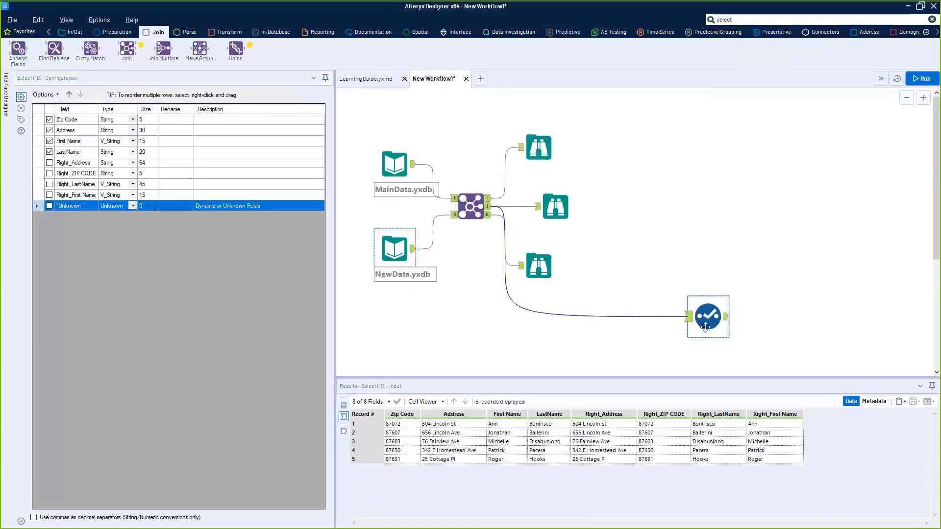
pyautogui.moveTo(696, 337); pyautogui.dragTo(714, 354)
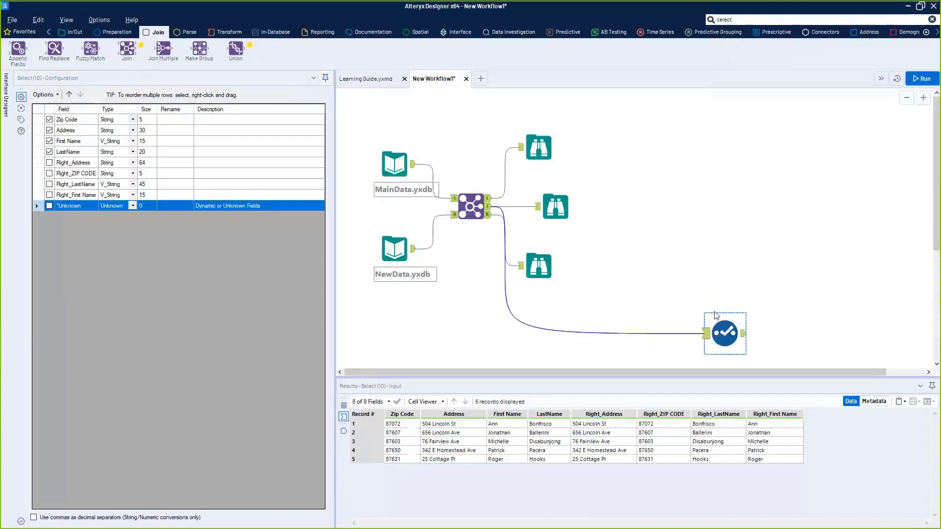
pyautogui.scroll(-1, 735, 307)
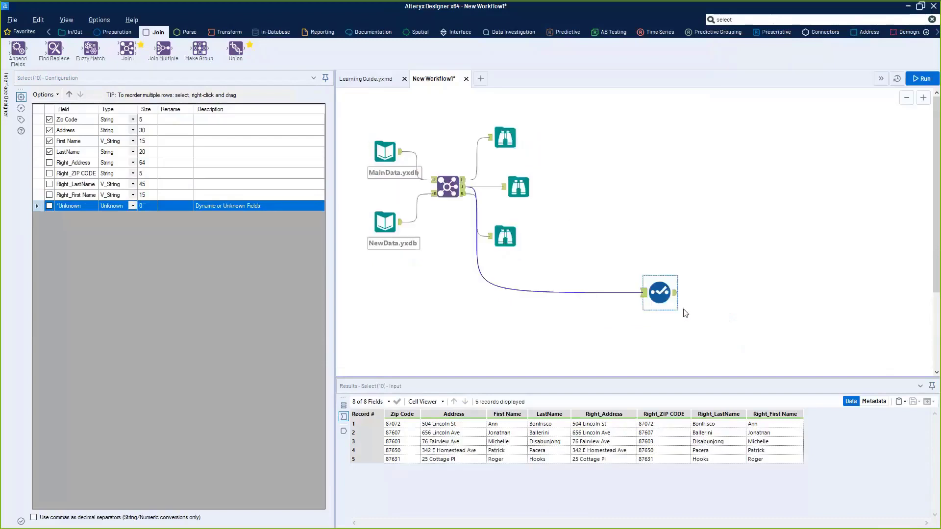
pyautogui.moveTo(664, 300); pyautogui.dragTo(841, 322)
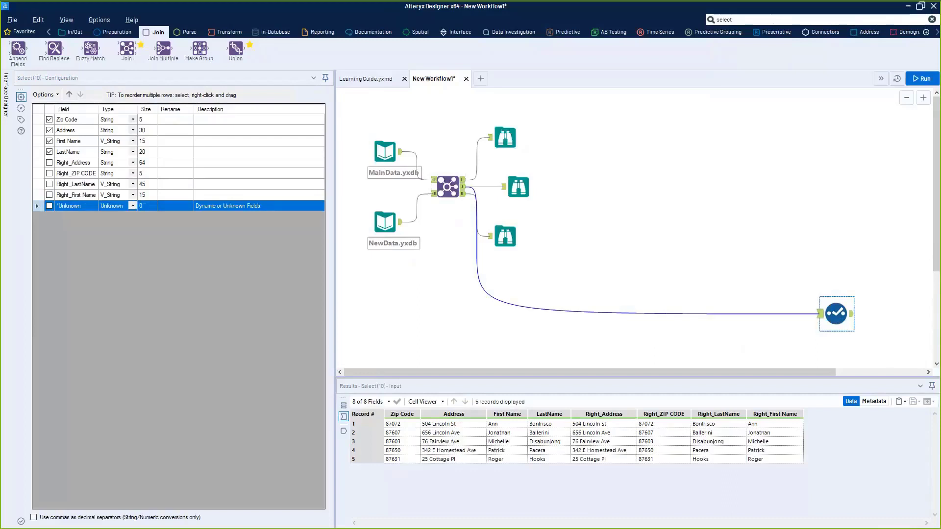
pyautogui.click(517, 186)
pyautogui.moveTo(603, 190); pyautogui.dragTo(602, 186)
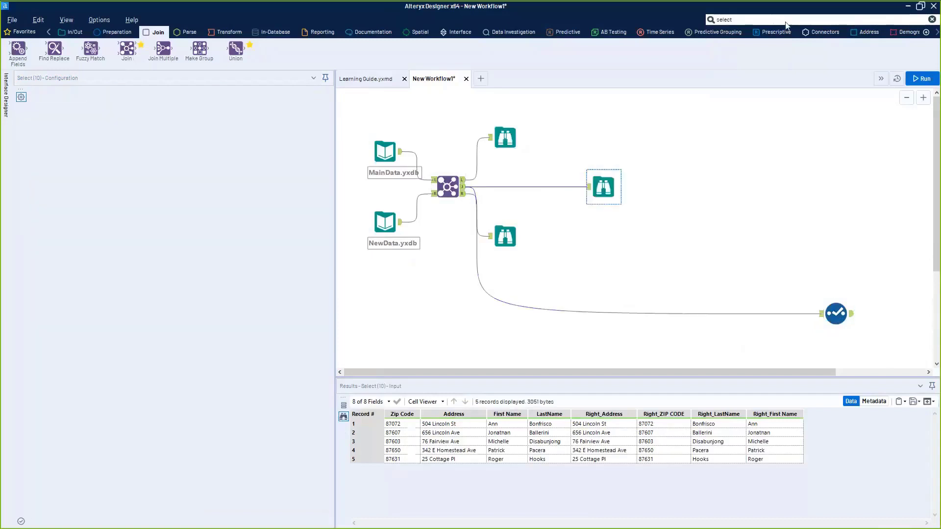
# Add a Fuzzy Match tool past the Join outputs and move the matched-records Browse tool out of its way.
pyautogui.click(768, 19)
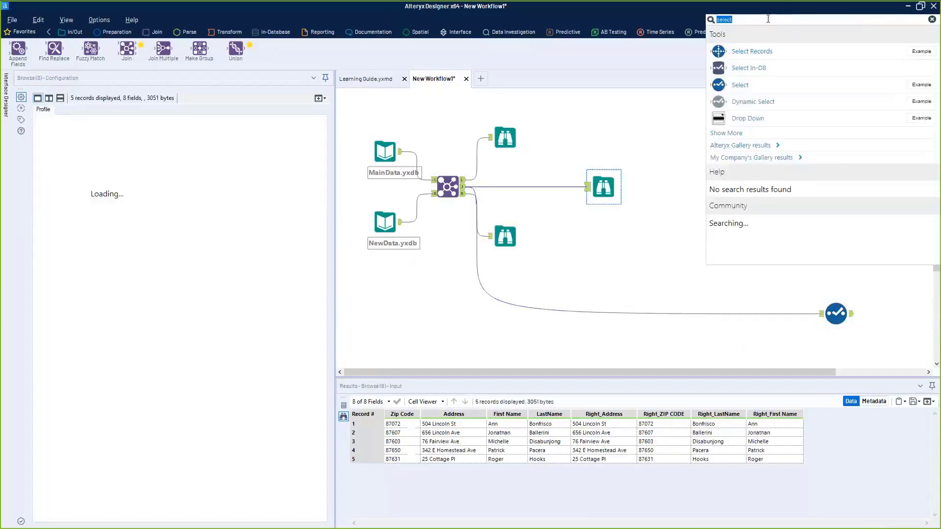
pyautogui.write('fuzzy')
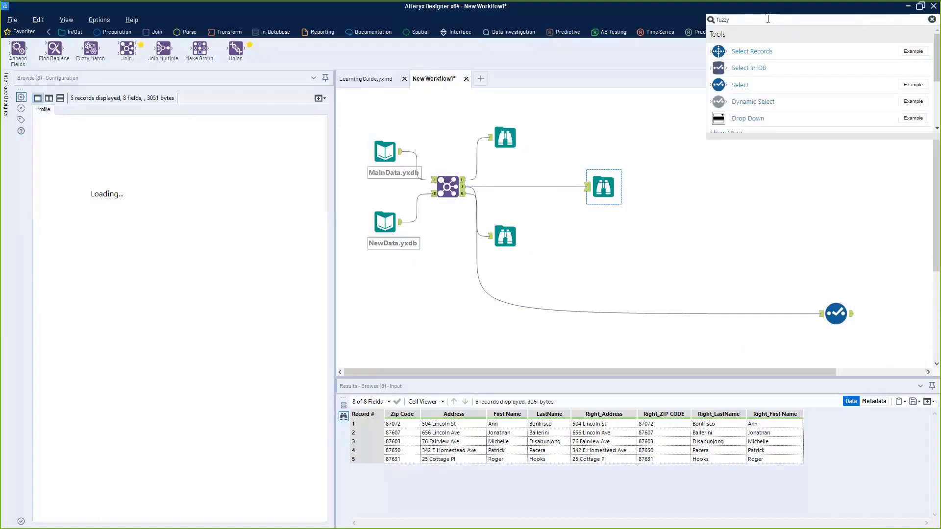
pyautogui.moveTo(719, 51); pyautogui.dragTo(675, 203)
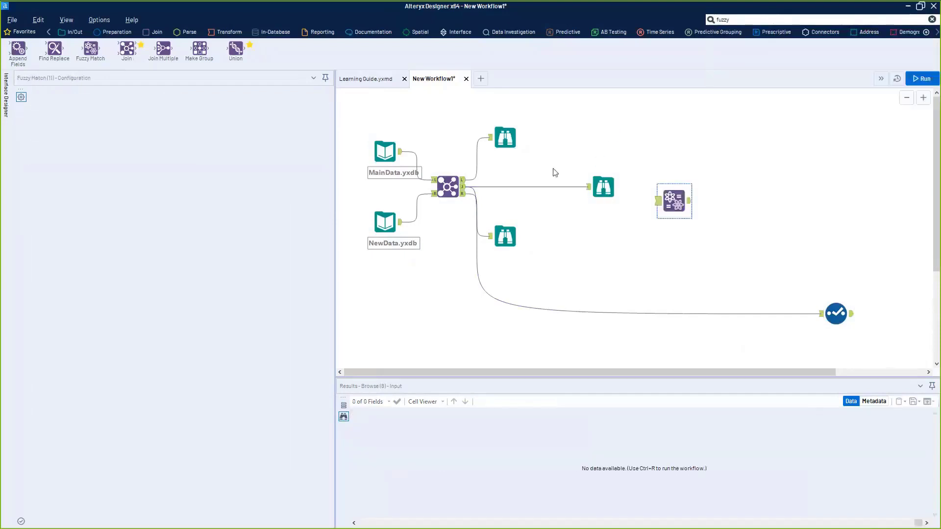
pyautogui.click(464, 182)
pyautogui.moveTo(603, 186); pyautogui.dragTo(611, 131)
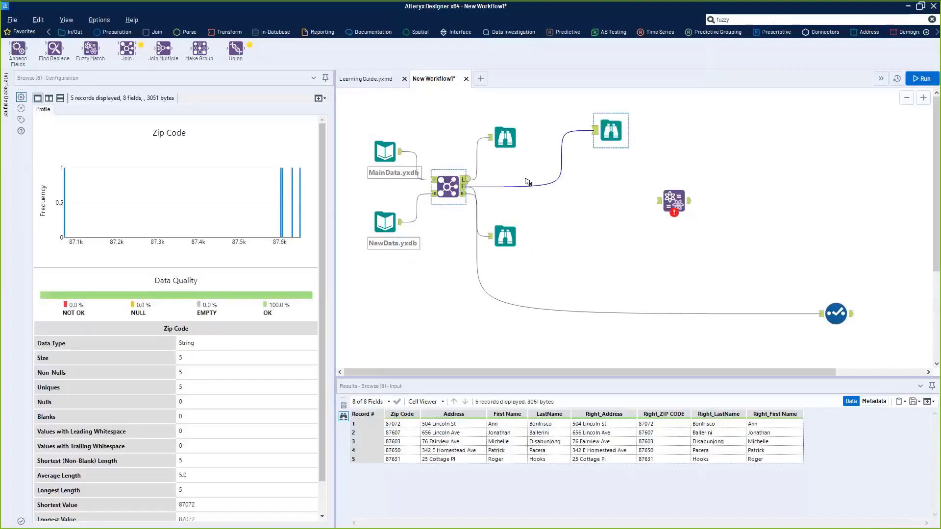
pyautogui.moveTo(463, 180)
pyautogui.mouseDown()
pyautogui.moveTo(509, 197)
pyautogui.moveTo(473, 201)
pyautogui.moveTo(648, 204)
pyautogui.moveTo(490, 200)
pyautogui.moveTo(475, 196)
pyautogui.moveTo(500, 183)
pyautogui.moveTo(466, 183)
pyautogui.mouseUp()
pyautogui.click(665, 200)
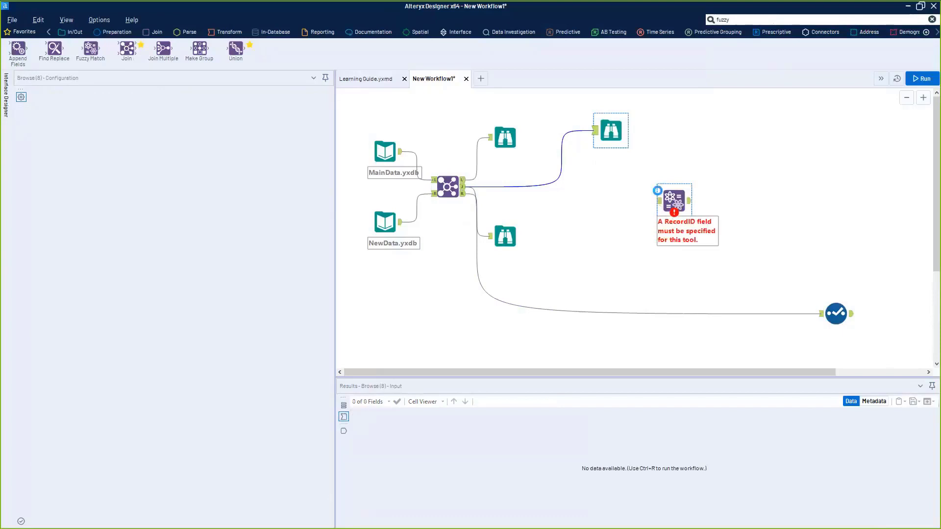
pyautogui.click(431, 190)
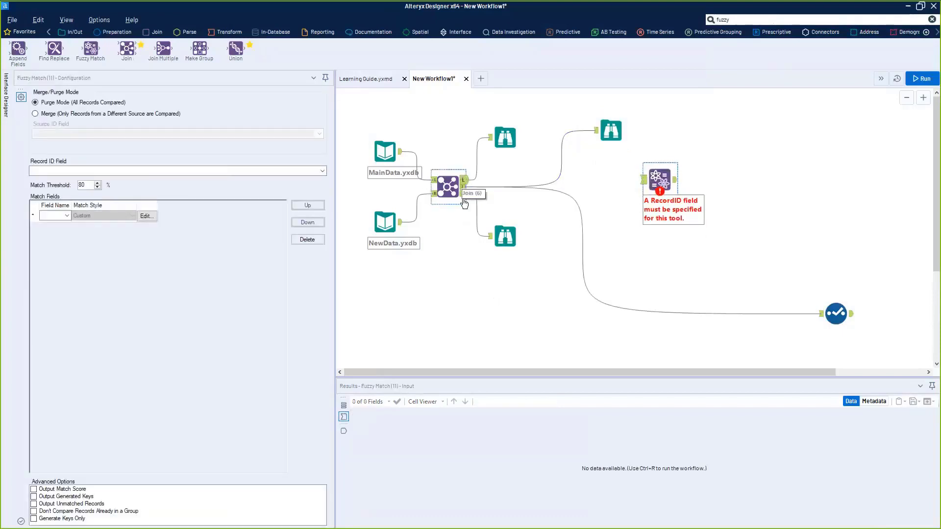
pyautogui.moveTo(657, 179); pyautogui.dragTo(665, 194)
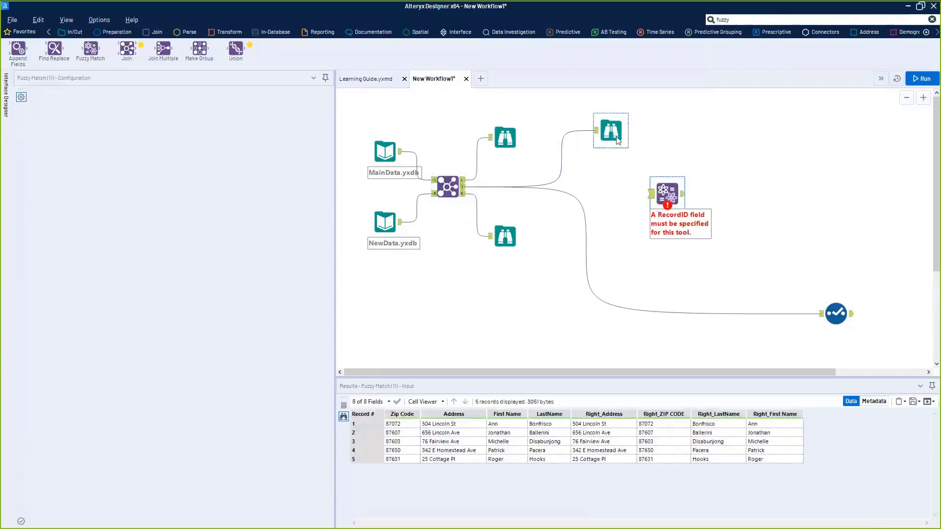
# Delete the Browse tool on the Join's J output and move the Select tool closer to the Join.
pyautogui.click(613, 131)
pyautogui.click(844, 322)
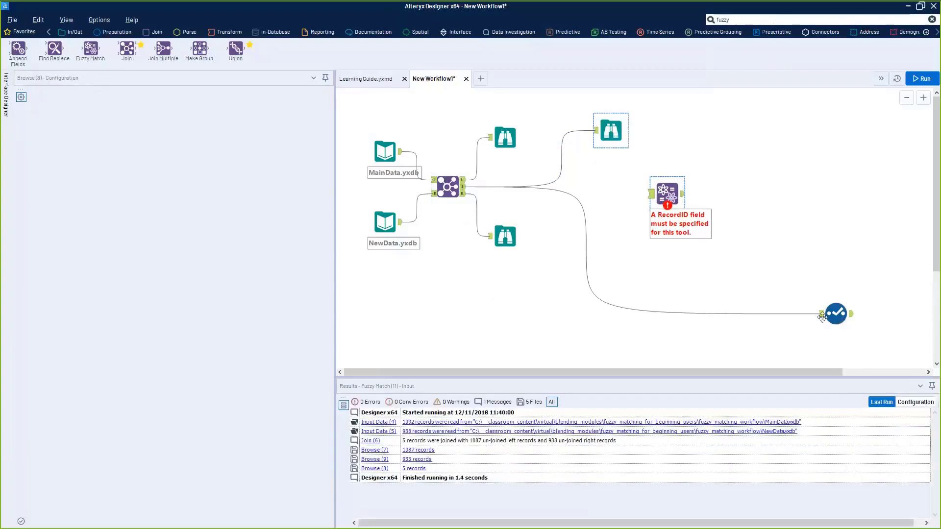
pyautogui.moveTo(822, 317); pyautogui.dragTo(616, 313)
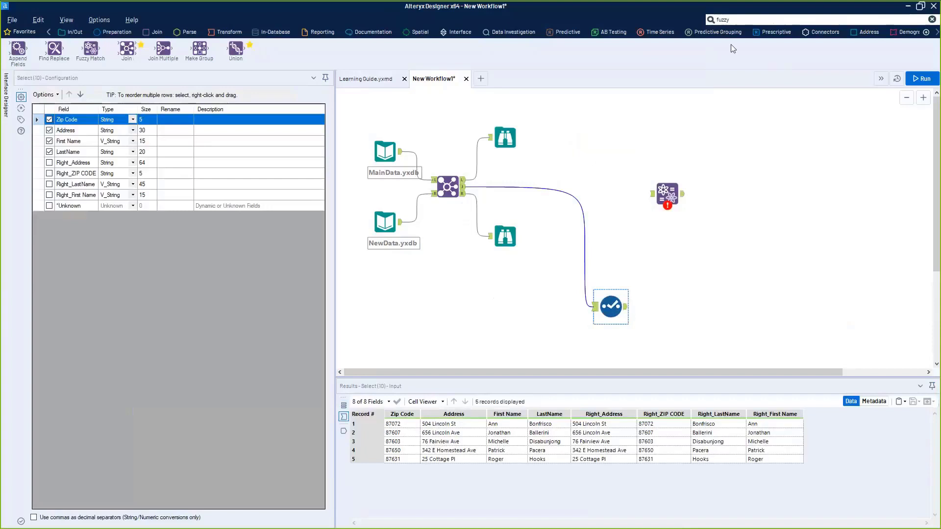
# Add a Record ID tool connected to the Join's L output.
pyautogui.click(750, 20)
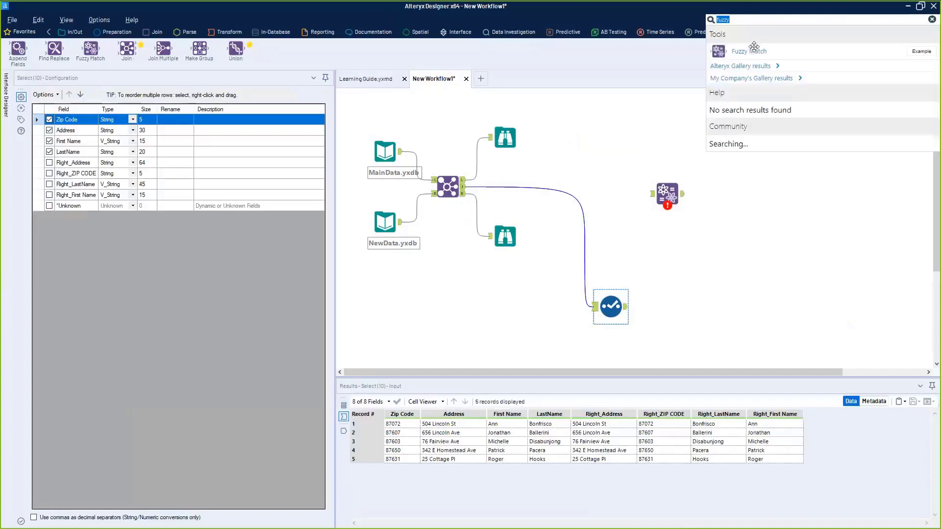
pyautogui.write('rec')
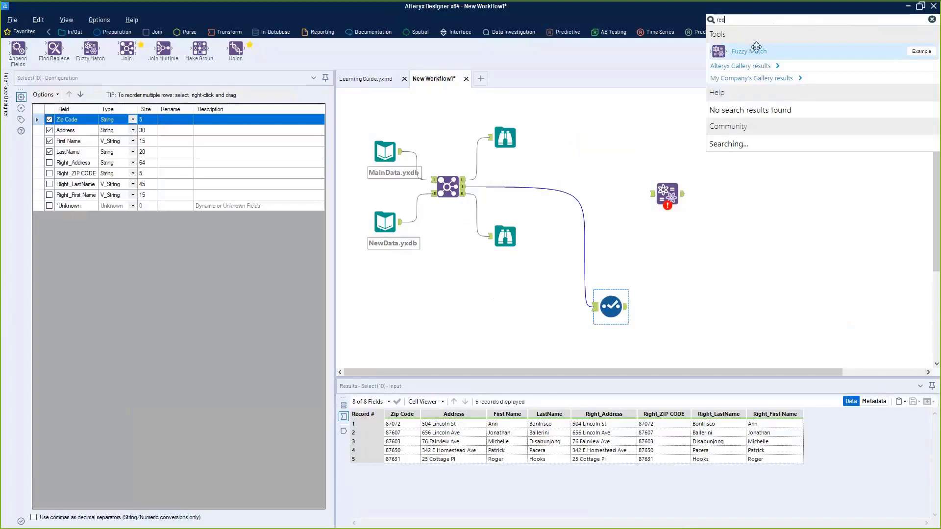
pyautogui.moveTo(763, 51); pyautogui.dragTo(563, 176)
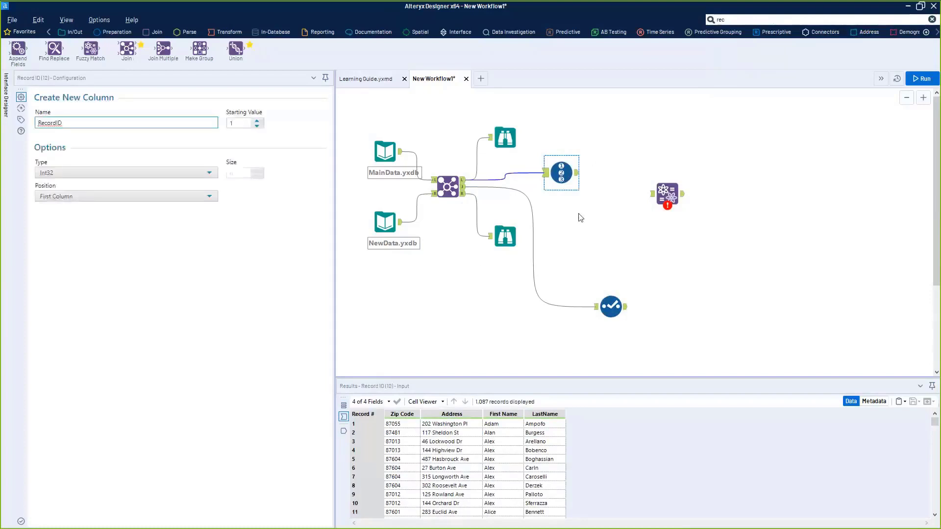
# Duplicate the Record ID tool, place the copy below the original and connect it to the Join's R output.
pyautogui.click(568, 185)
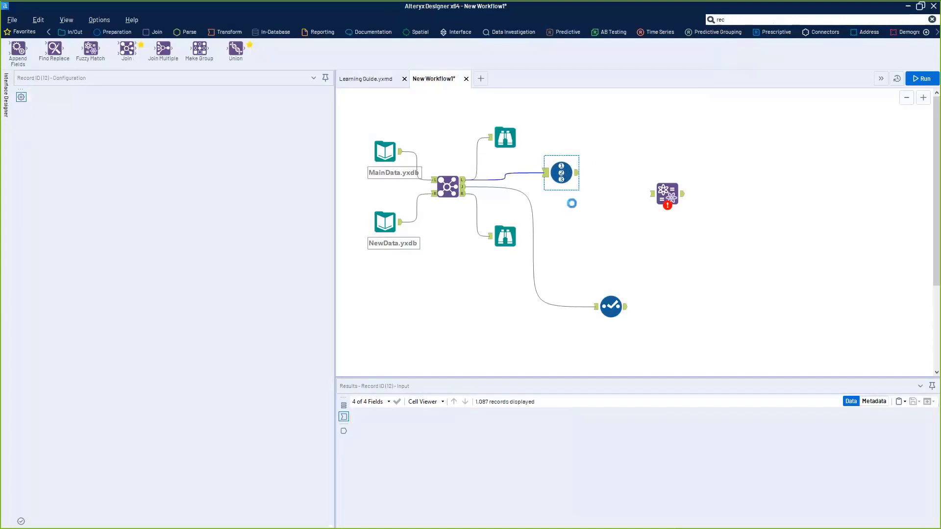
pyautogui.hotkey('ctrl', 'v')
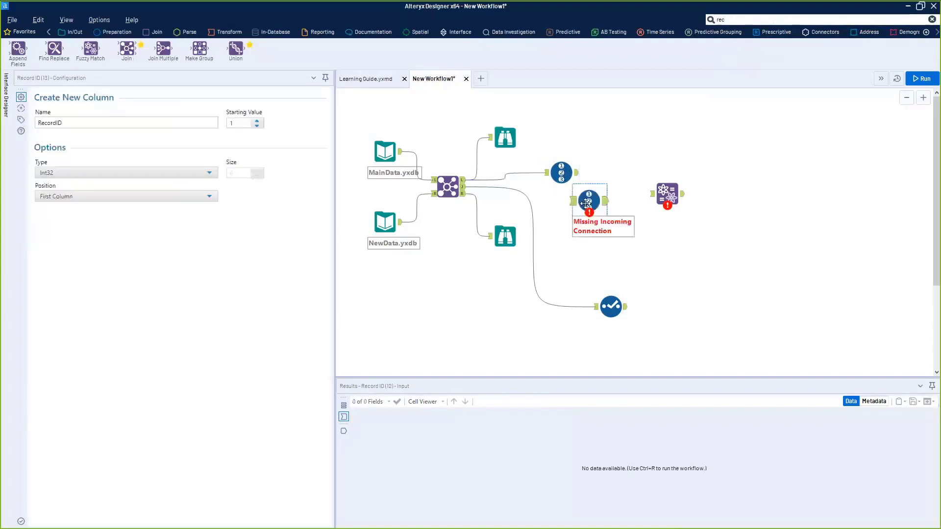
pyautogui.moveTo(589, 203); pyautogui.dragTo(561, 215)
pyautogui.moveTo(463, 193); pyautogui.dragTo(553, 218)
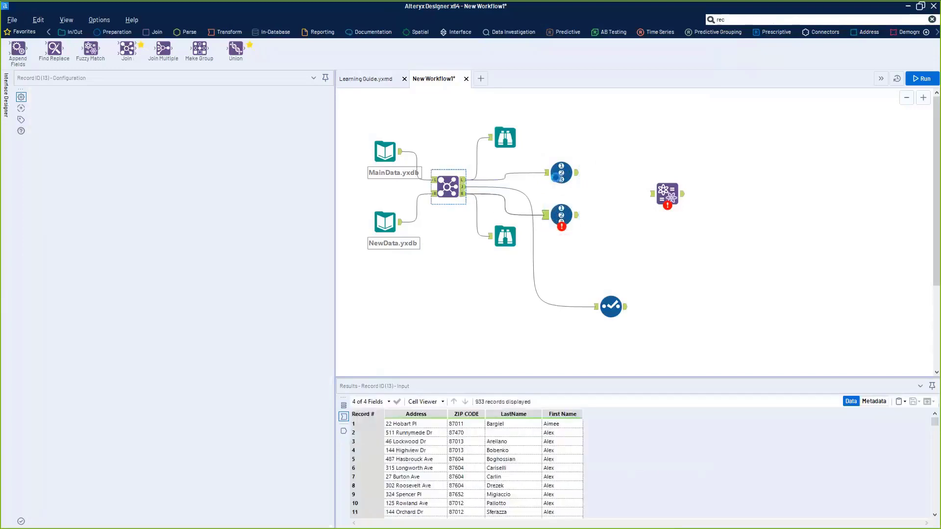
# Set the starting value of the lower Record ID tool to 2000, checking the size of MainData.yxdb first.
pyautogui.keyDown('ctrl'); pyautogui.click(555, 178); pyautogui.keyUp('ctrl')
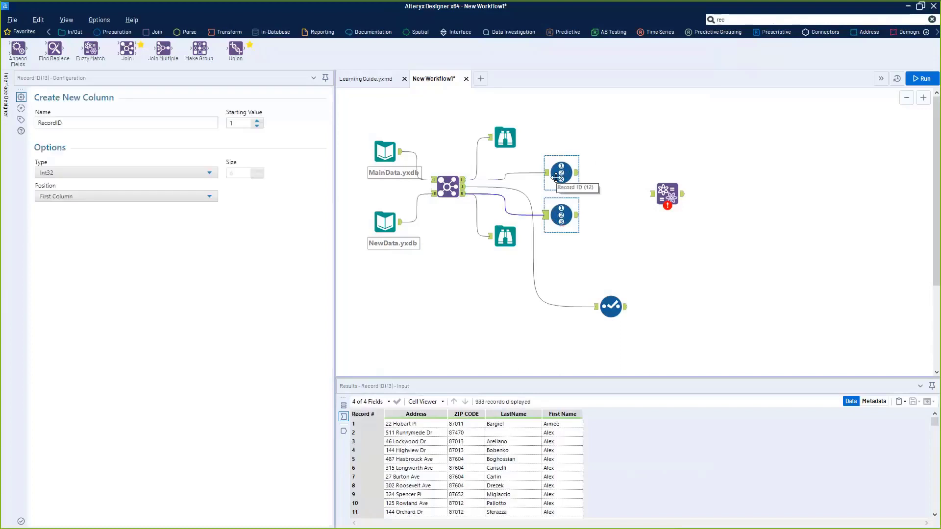
pyautogui.click(232, 125)
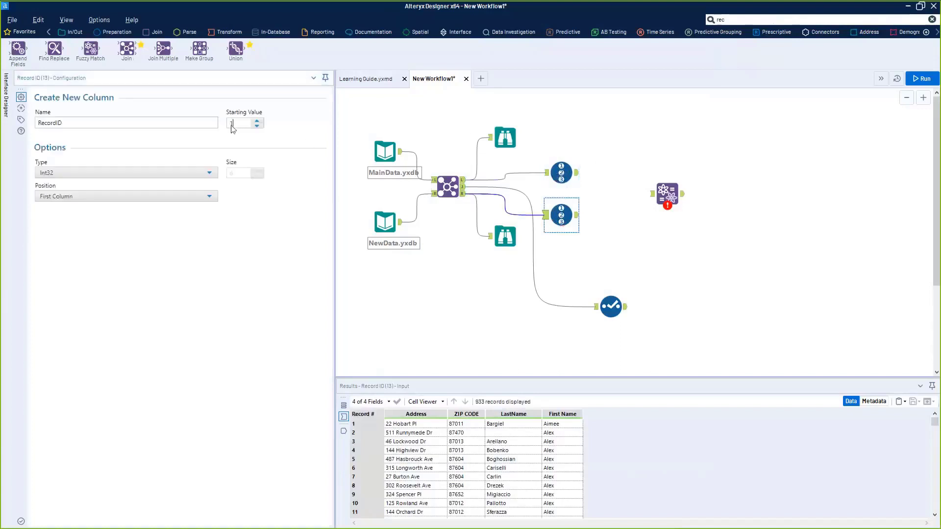
pyautogui.click(406, 163)
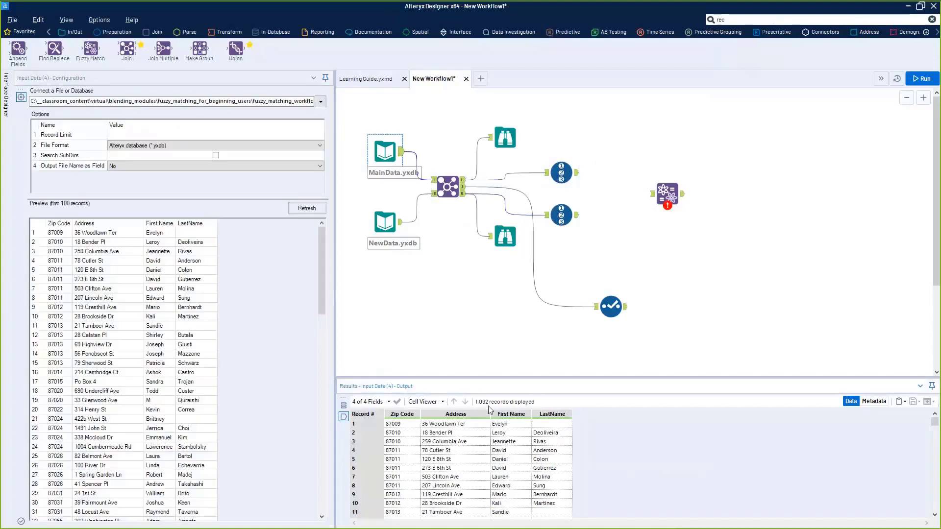
pyautogui.click(562, 215)
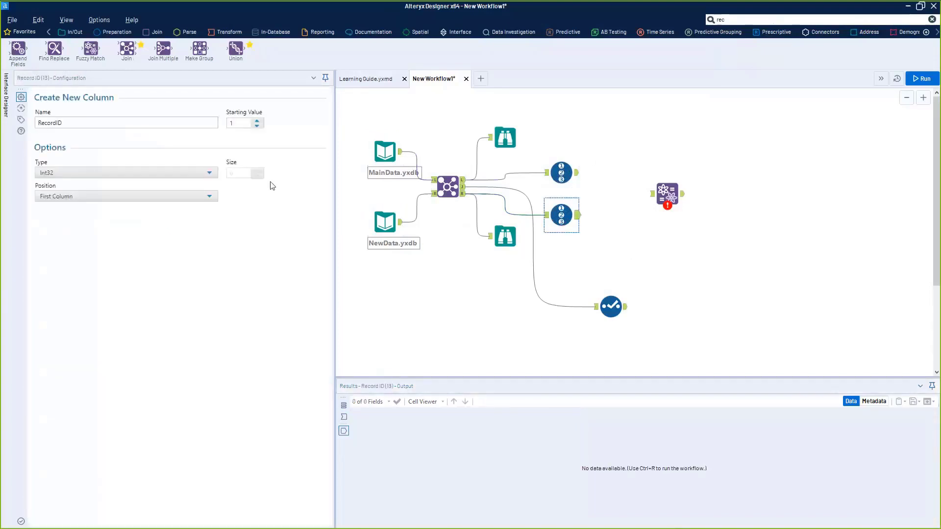
pyautogui.moveTo(239, 123); pyautogui.dragTo(219, 125)
pyautogui.write('200')
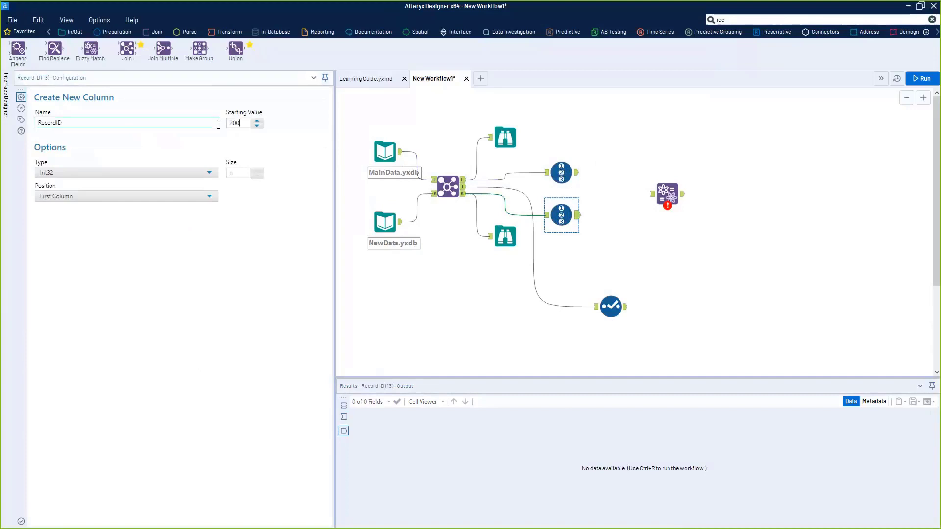
pyautogui.write('0')
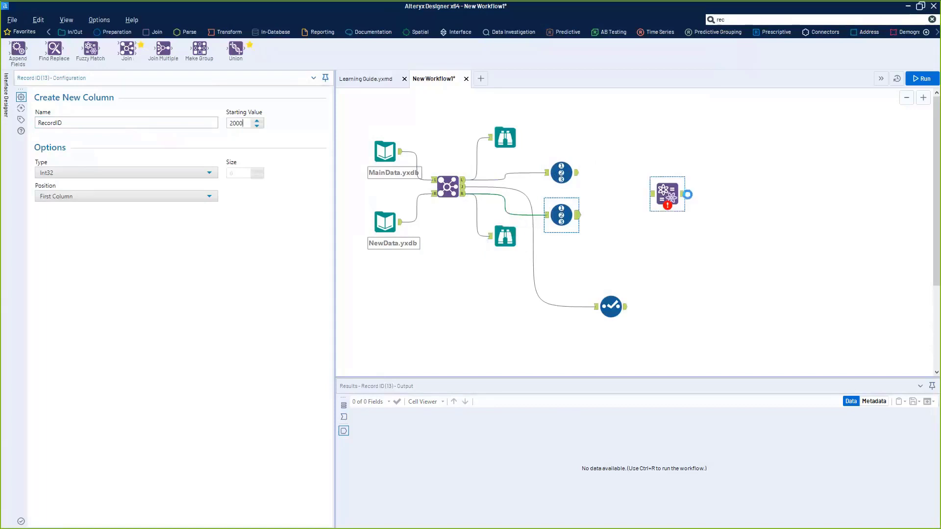
# Insert a Formula tool after the upper Record ID tool and remove its connection to the Fuzzy Match tool.
pyautogui.moveTo(670, 194); pyautogui.dragTo(691, 195)
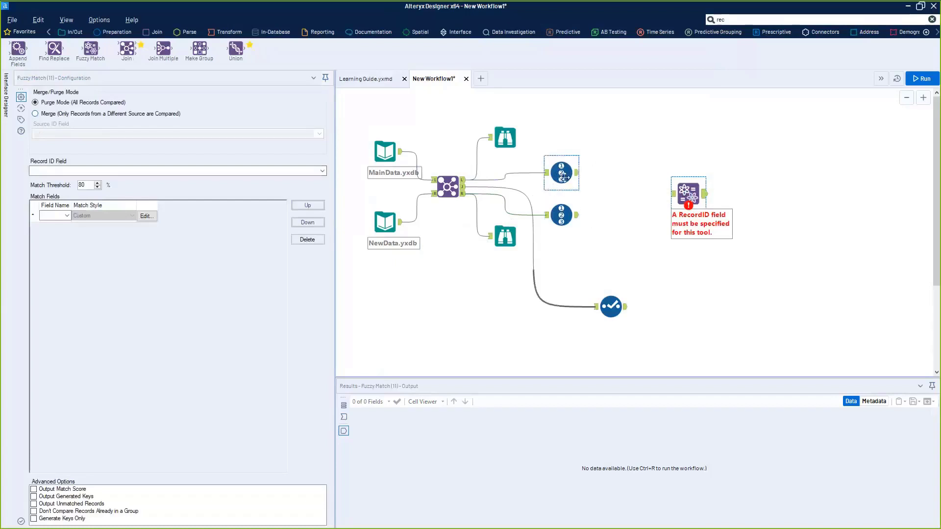
pyautogui.click(735, 18)
pyautogui.write('formul')
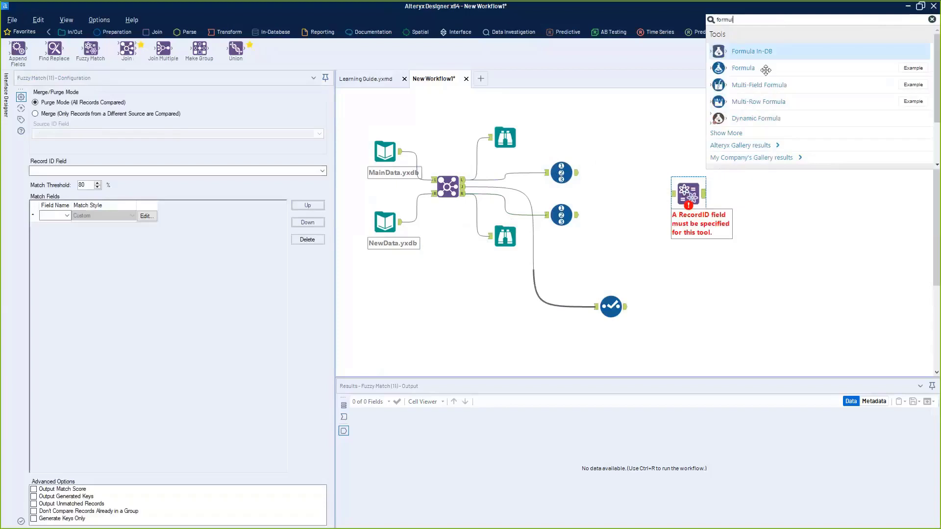
pyautogui.moveTo(764, 68); pyautogui.dragTo(653, 207)
pyautogui.hotkey('ctrl', 'r')
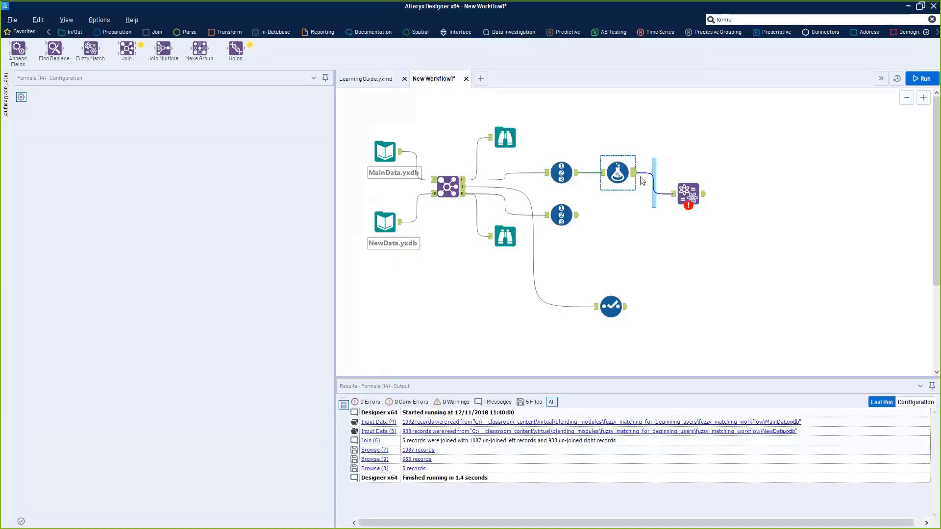
pyautogui.press('Delete')
# Add a new column named Source in the Formula tool with the expression "Main".
pyautogui.click(615, 184)
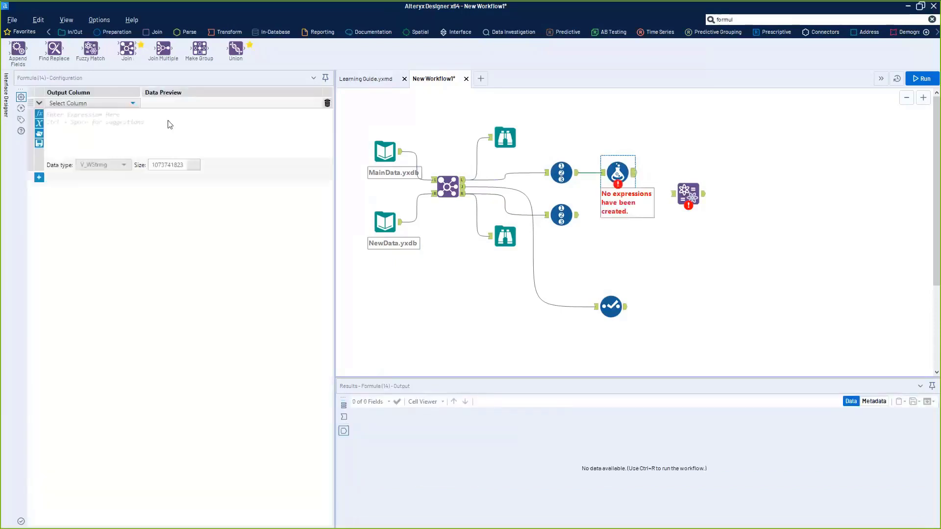
pyautogui.click(97, 104)
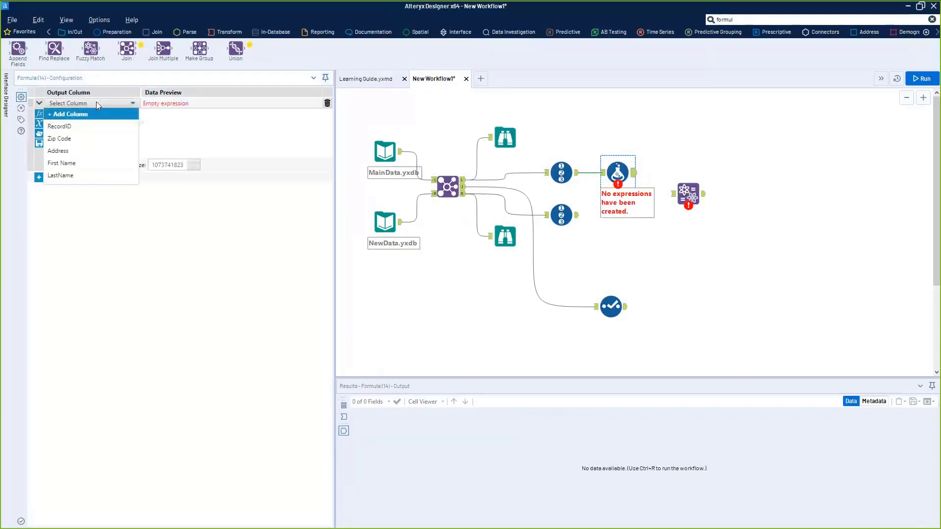
pyautogui.click(86, 114)
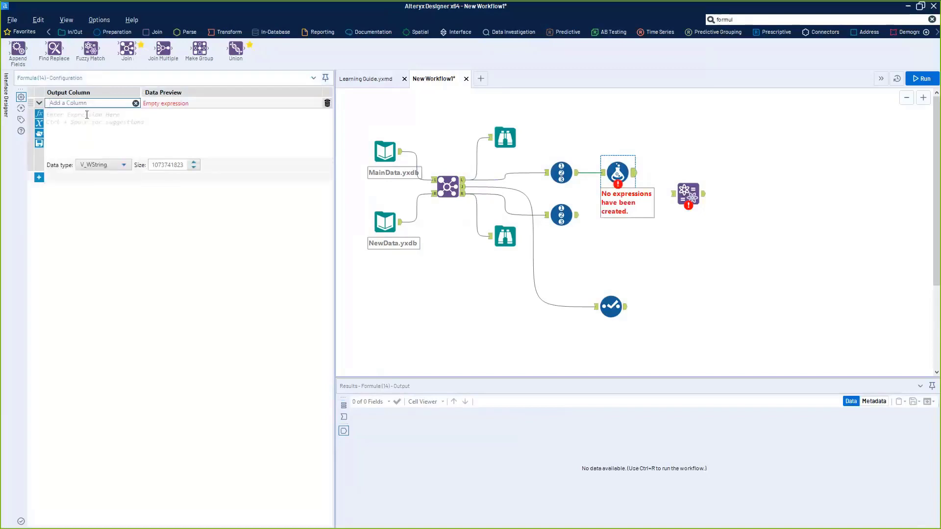
pyautogui.write('Souce Cr')
pyautogui.press('Tab')
pyautogui.write('"Main"')
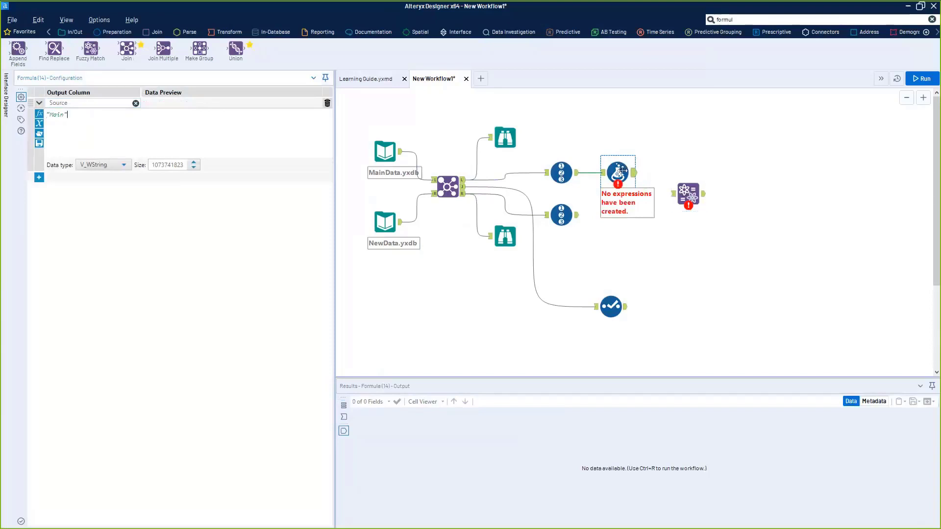
# Duplicate the Formula tool and connect the copy to the lower Record ID tool's output.
pyautogui.click(621, 173)
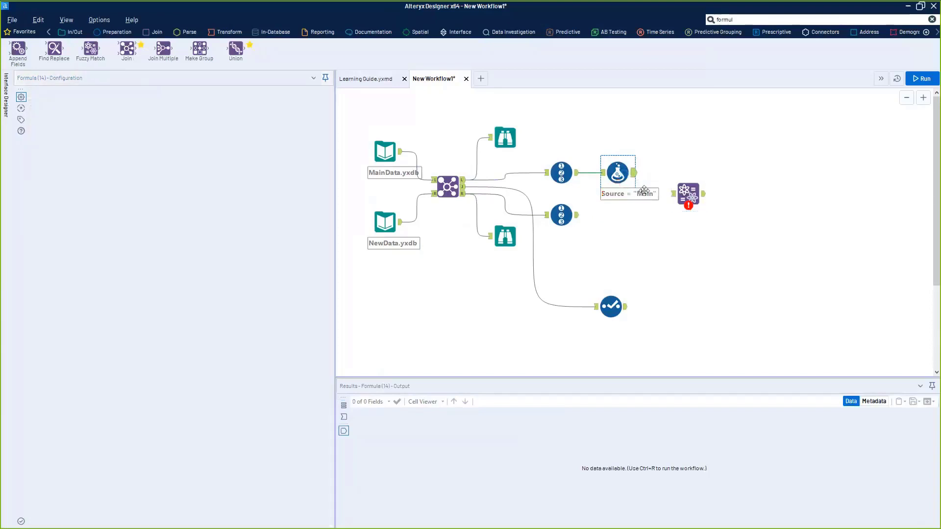
pyautogui.hotkey('ctrl', 'v')
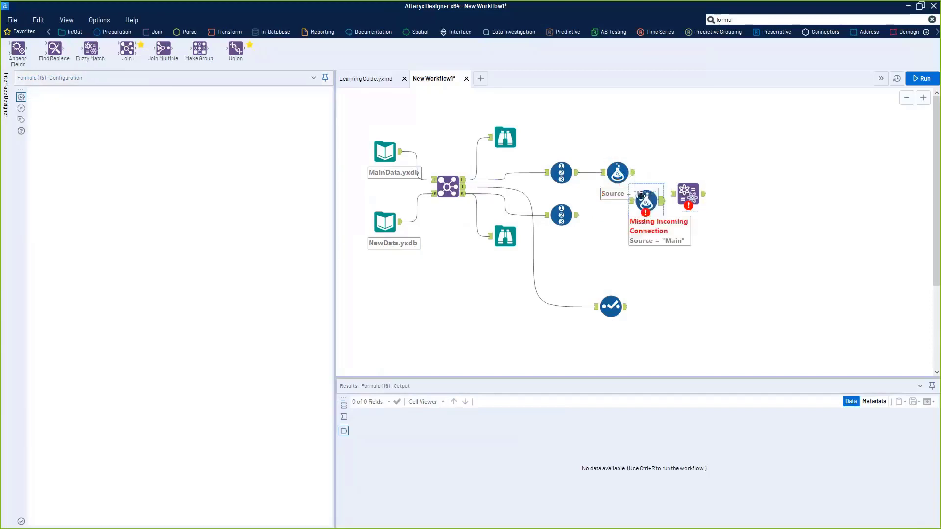
pyautogui.moveTo(644, 197); pyautogui.dragTo(617, 212)
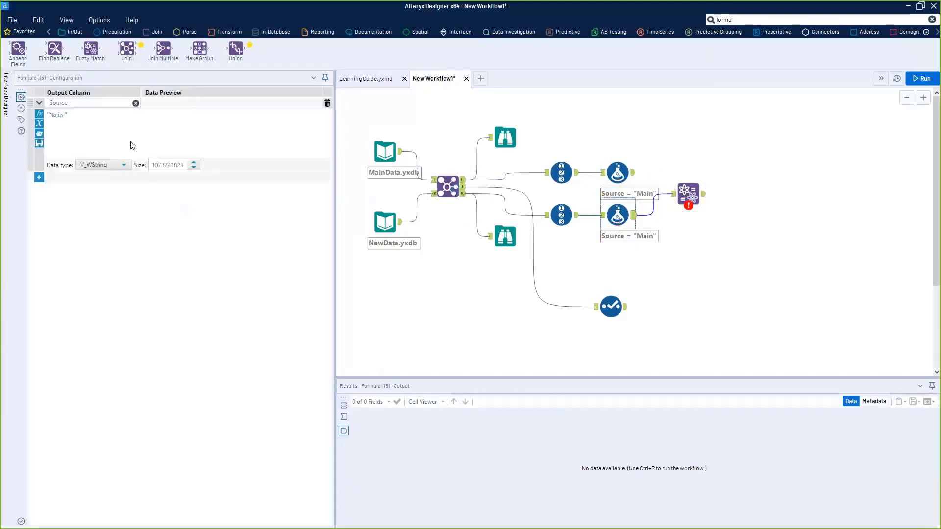
# Change the copied Formula's Source expression to "New", and disconnect the Fuzzy Match tool and move it farther away.
pyautogui.doubleClick(66, 116)
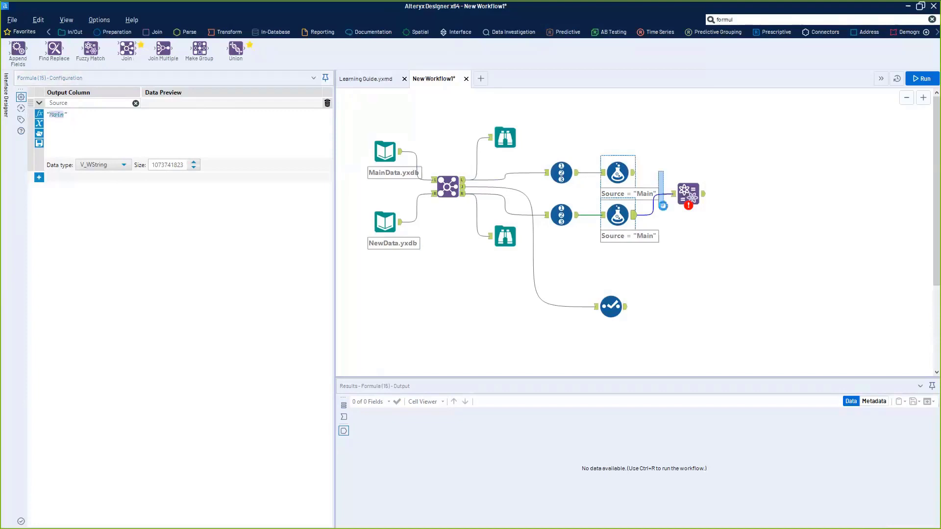
pyautogui.hotkey('ctrl', 'r')
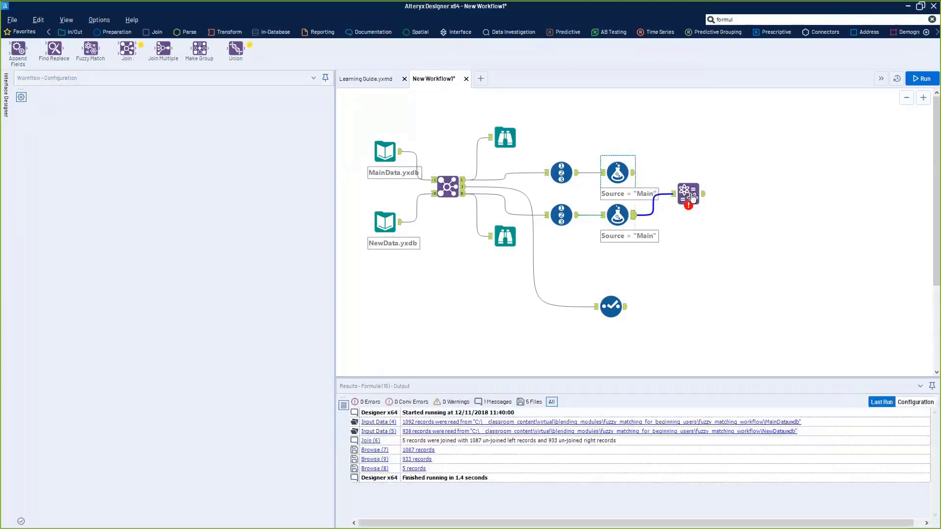
pyautogui.press('Delete')
pyautogui.moveTo(692, 195); pyautogui.dragTo(747, 188)
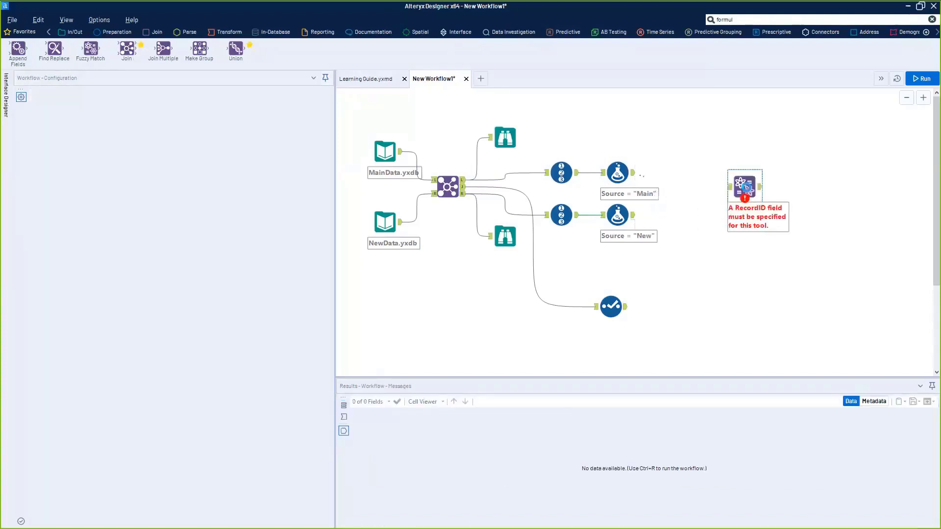
# Add a Union tool fed by both Formula tools and connected to the Fuzzy Match tool.
pyautogui.click(730, 19)
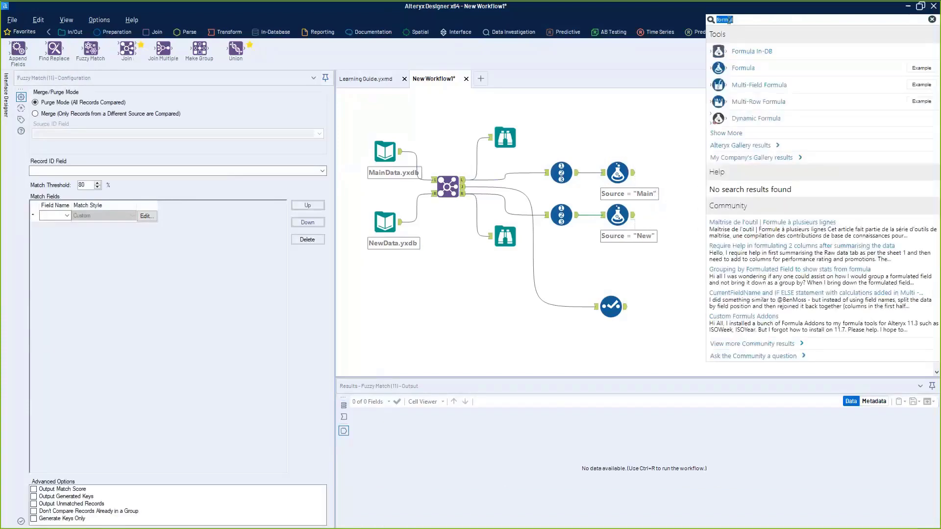
pyautogui.write('union')
pyautogui.moveTo(745, 51); pyautogui.dragTo(655, 184)
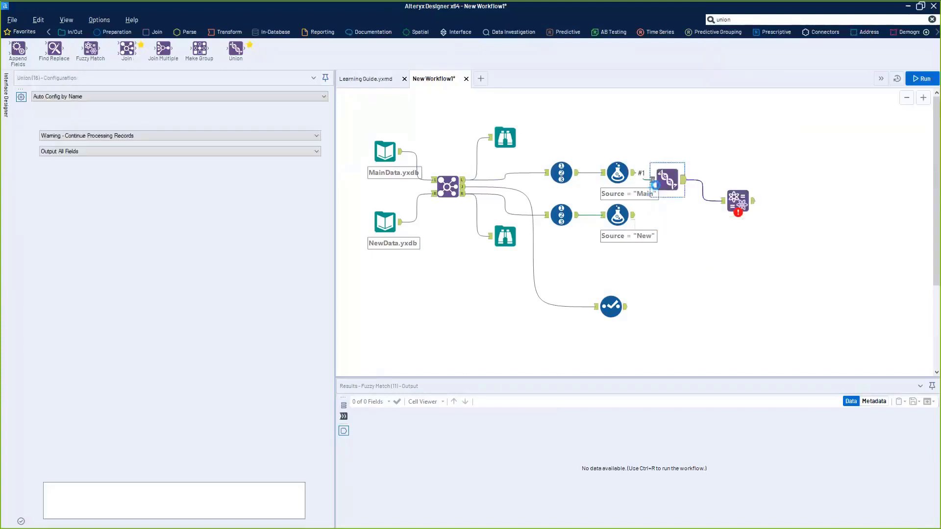
pyautogui.moveTo(633, 215); pyautogui.dragTo(652, 181)
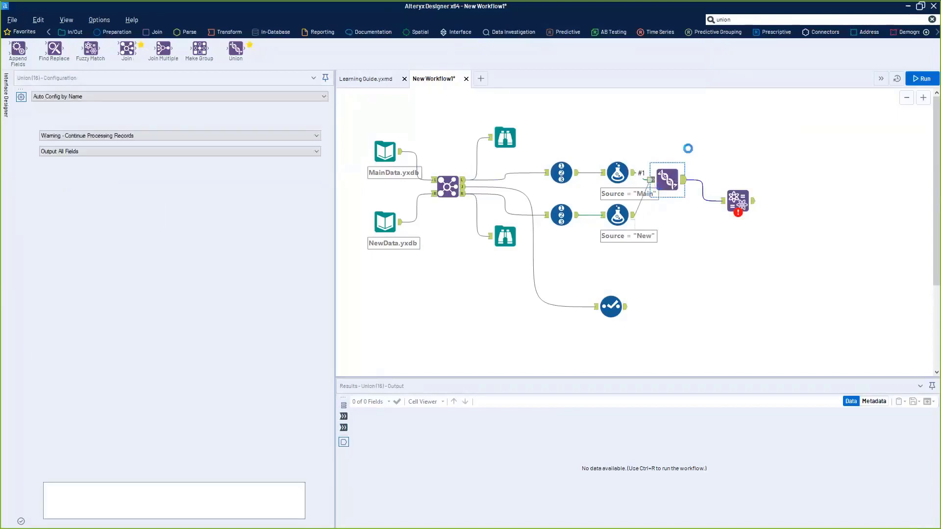
# Attach a Browse tool to the Union output, nudge it upward and run the workflow.
pyautogui.hotkey('ctrl', 'shift', 'b')
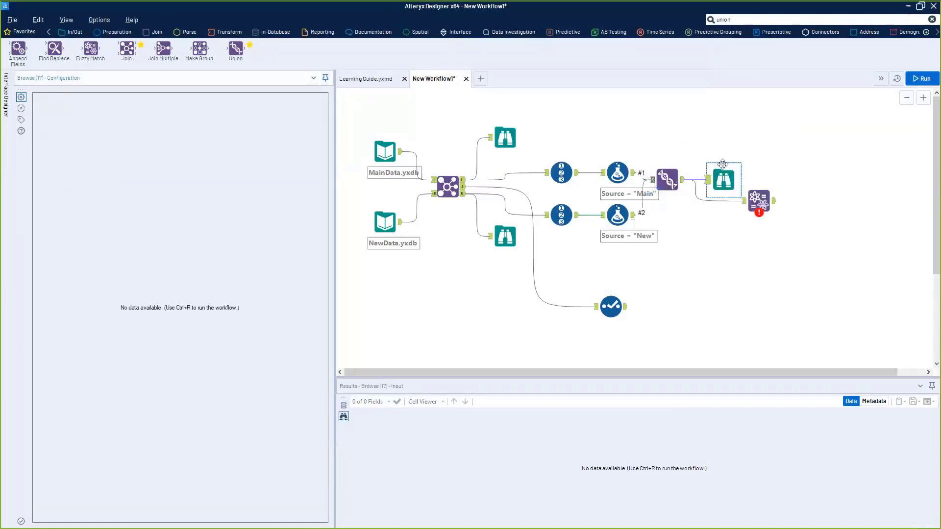
pyautogui.moveTo(722, 176); pyautogui.dragTo(720, 164)
pyautogui.hotkey('ctrl', 'r')
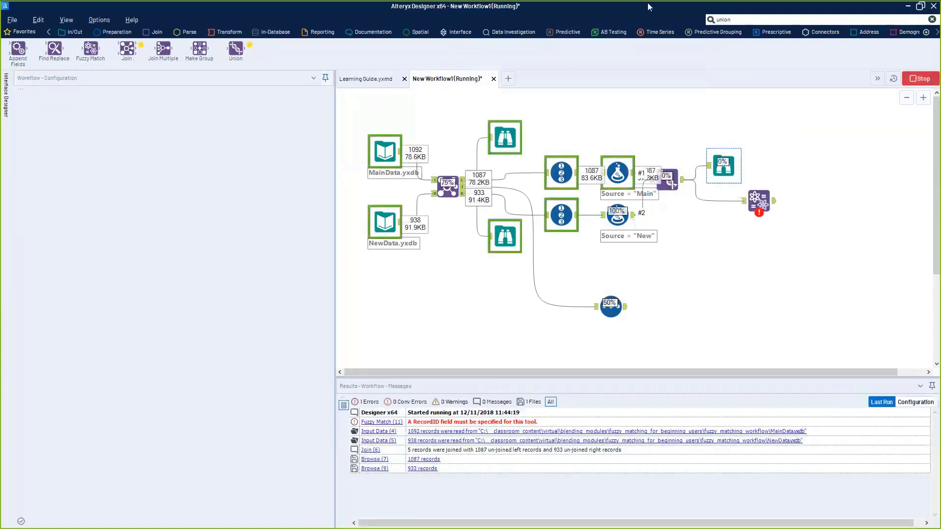
# Examine the RecordID and Source values of the combined records in the Union's Browse tool.
pyautogui.click(723, 166)
pyautogui.click(609, 486)
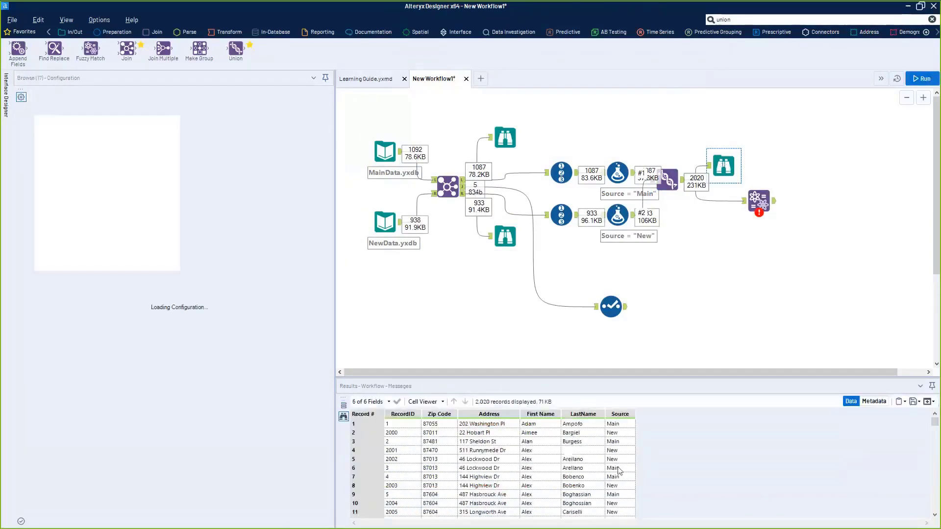
pyautogui.moveTo(622, 425)
pyautogui.mouseDown()
pyautogui.moveTo(622, 459)
pyautogui.moveTo(621, 433)
pyautogui.mouseUp()
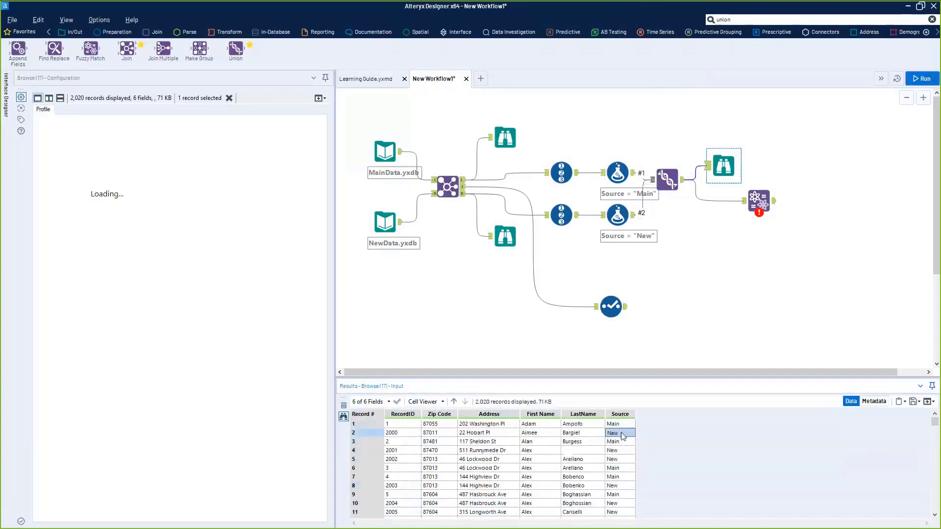
pyautogui.moveTo(398, 426); pyautogui.dragTo(403, 486)
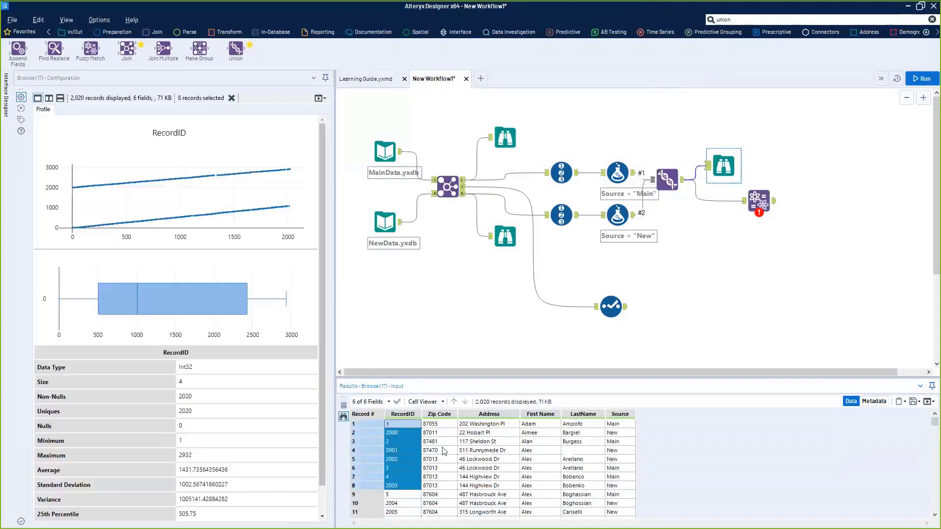
pyautogui.scroll(-3, 423, 487)
pyautogui.scroll(3, 419, 483)
pyautogui.scroll(1, 416, 482)
pyautogui.click(619, 433)
pyautogui.keyDown('shift'); pyautogui.click(618, 504); pyautogui.keyUp('shift')
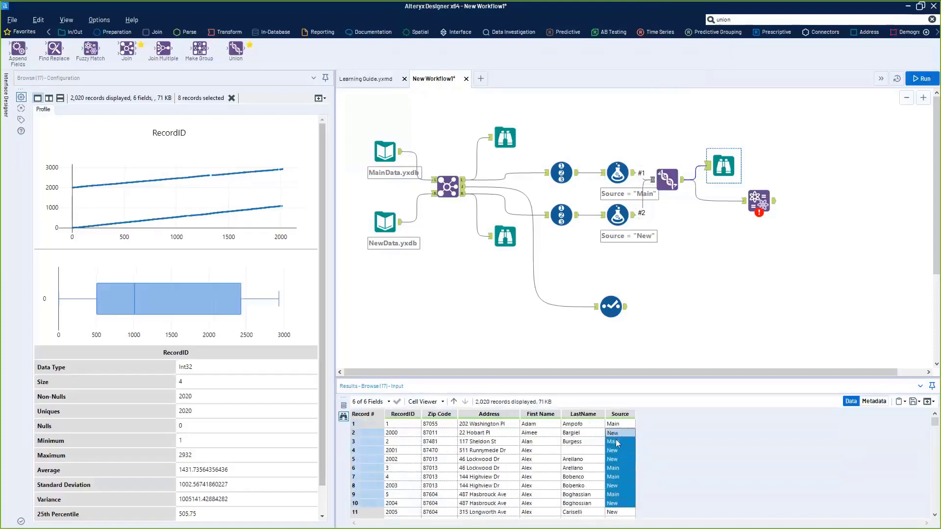
pyautogui.click(753, 214)
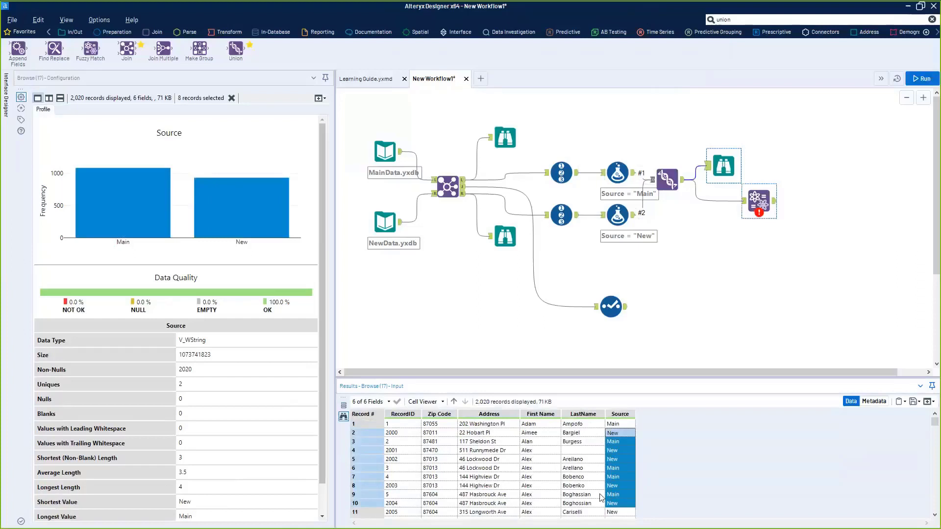
pyautogui.click(618, 441)
pyautogui.keyDown('shift'); pyautogui.click(625, 478); pyautogui.keyUp('shift')
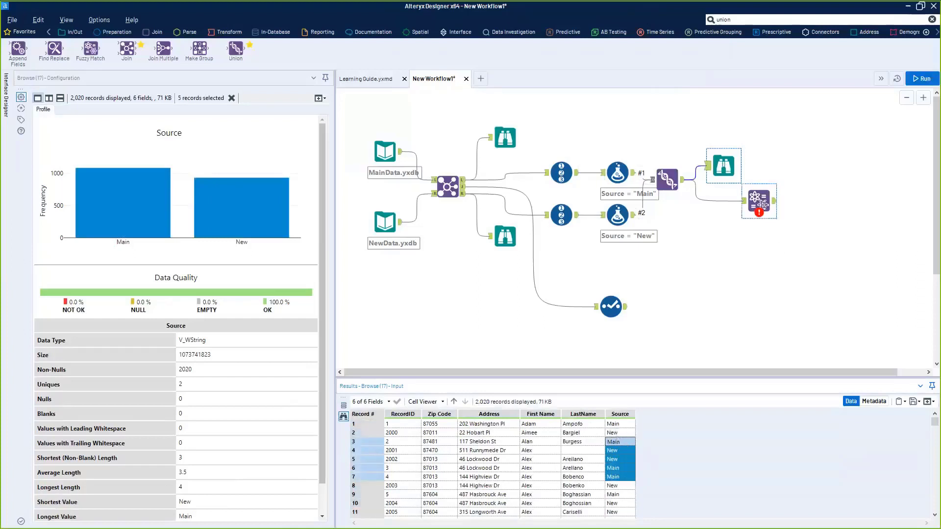
# Move the Fuzzy Match tool beneath the Union's Browse tool and attach a Browse tool to its output.
pyautogui.moveTo(759, 202); pyautogui.dragTo(724, 215)
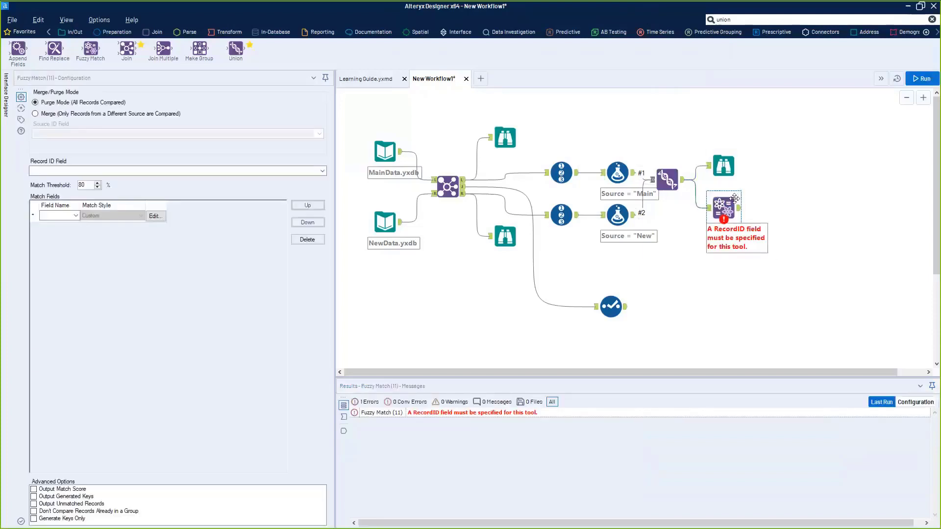
pyautogui.click(719, 161)
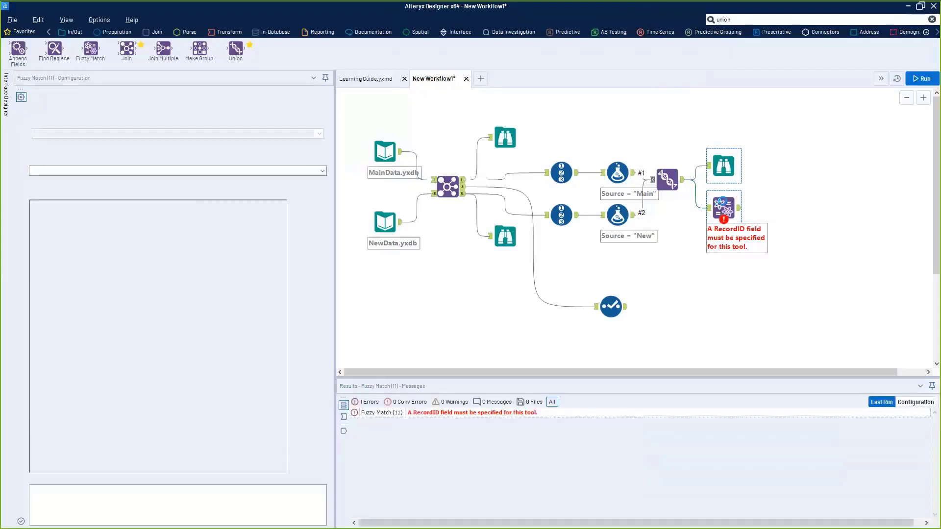
pyautogui.hotkey('ctrl', 'shift', 'b')
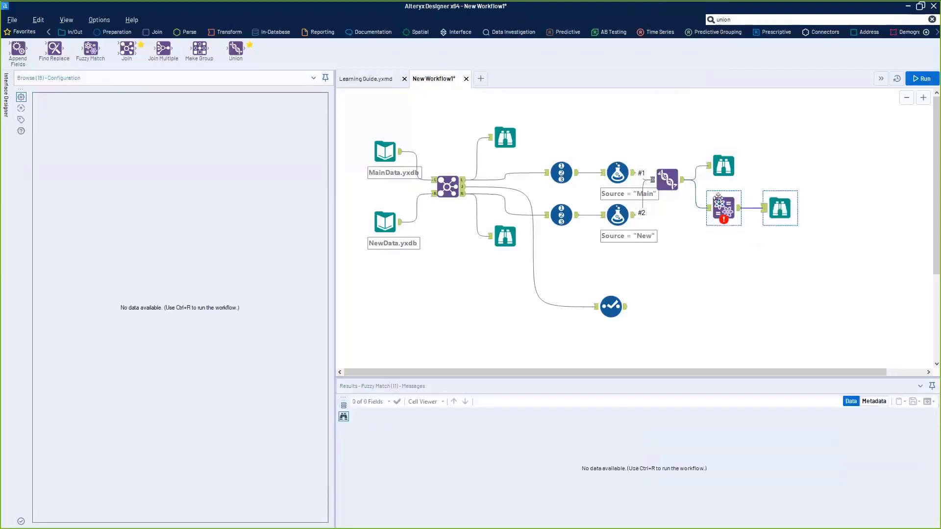
# Set the Fuzzy Match tool to Merge mode so only records from a different source are compared.
pyautogui.click(721, 204)
pyautogui.click(721, 206)
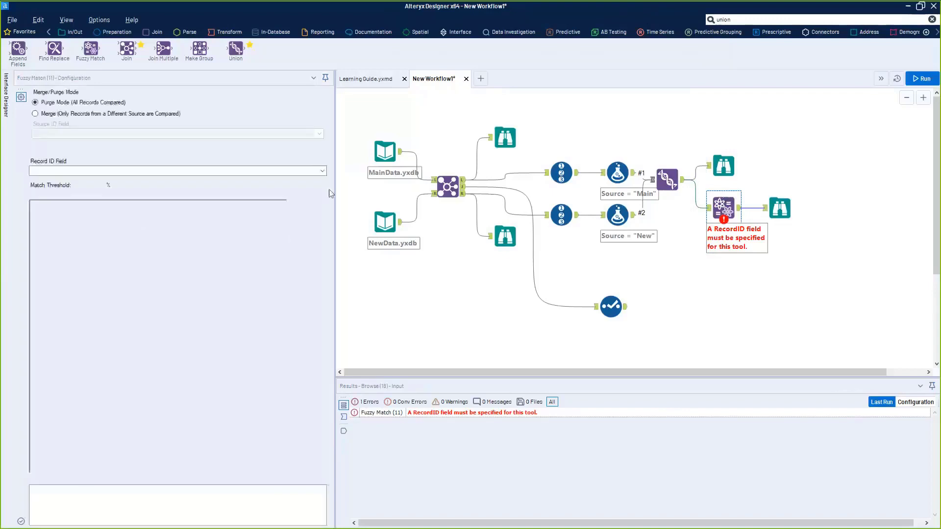
pyautogui.click(97, 114)
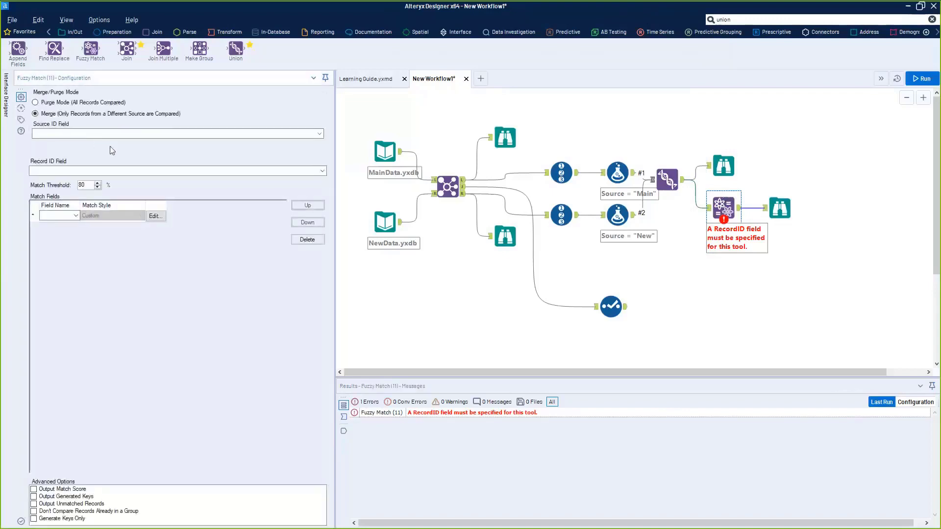
# Set the Fuzzy Match tool's Source ID field to Source and its Record ID field to RecordID.
pyautogui.click(317, 134)
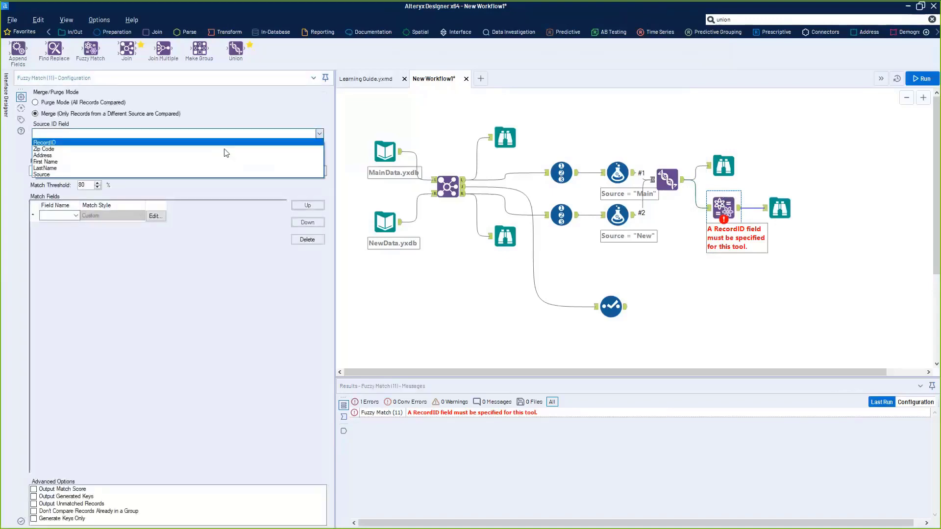
pyautogui.click(94, 175)
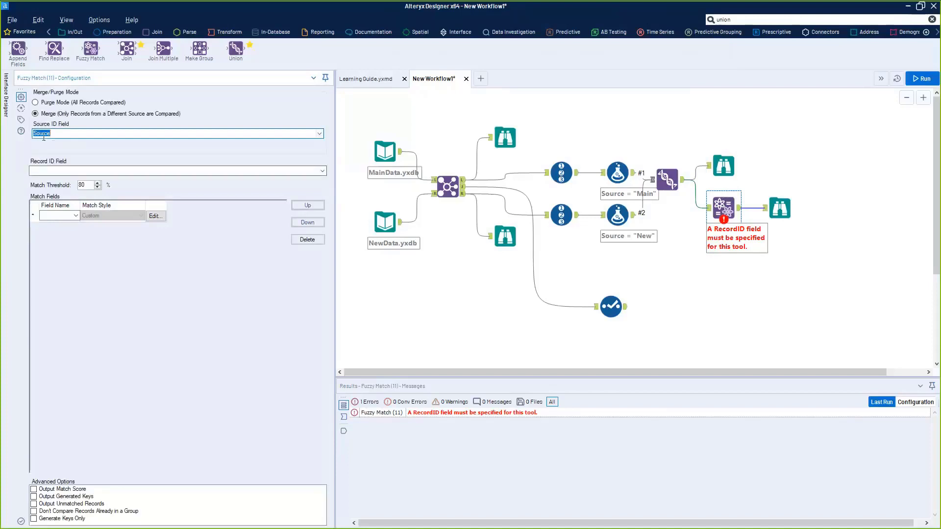
pyautogui.click(323, 173)
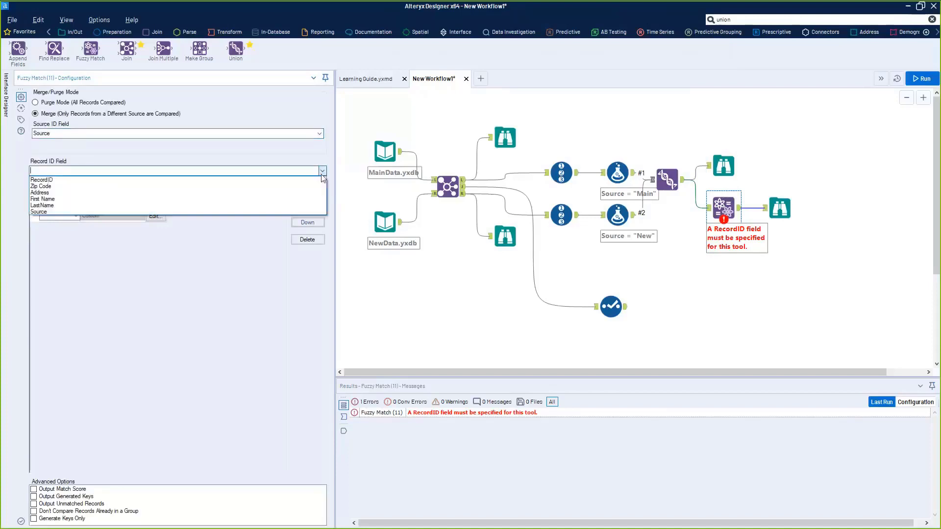
pyautogui.click(61, 180)
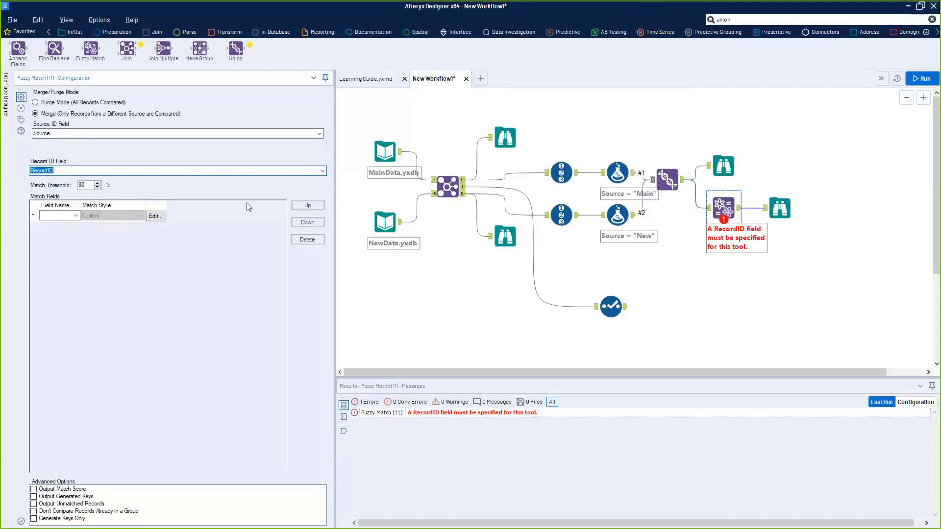
# Add First Name, LastName, Zip Code and Address as the Fuzzy Match tool's match fields.
pyautogui.click(76, 216)
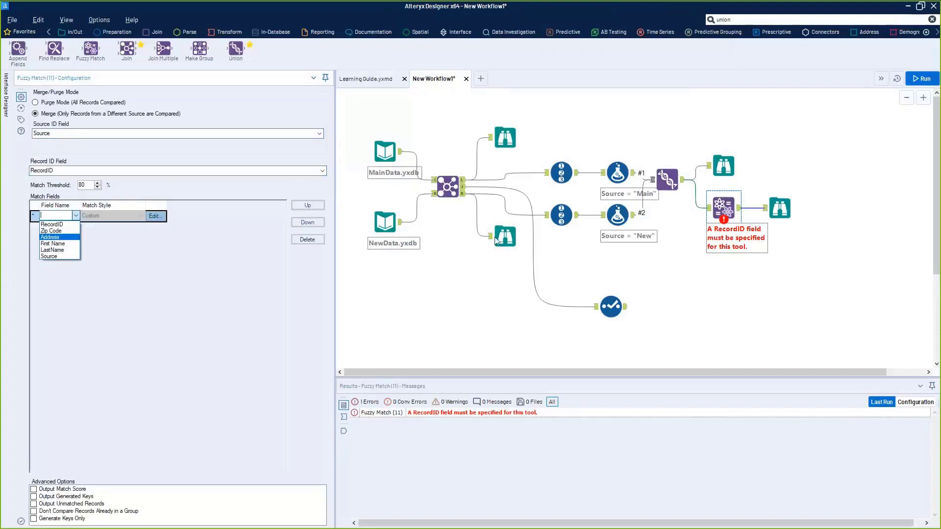
pyautogui.click(62, 244)
pyautogui.click(76, 228)
pyautogui.click(72, 262)
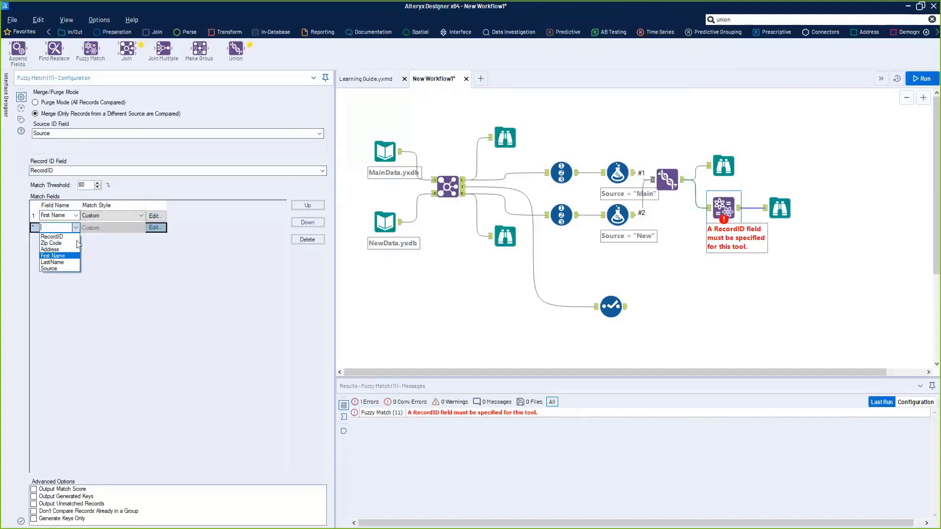
pyautogui.click(76, 239)
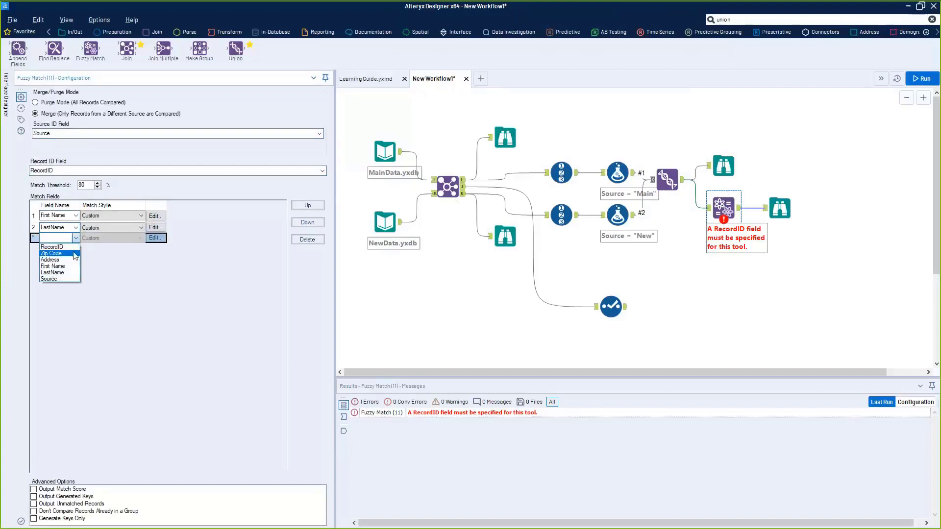
pyautogui.click(74, 251)
pyautogui.click(75, 249)
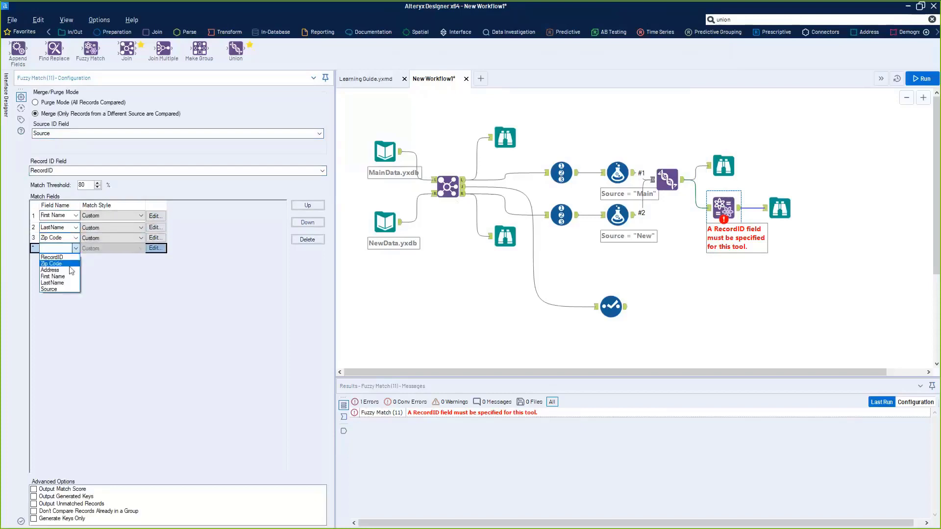
pyautogui.click(71, 271)
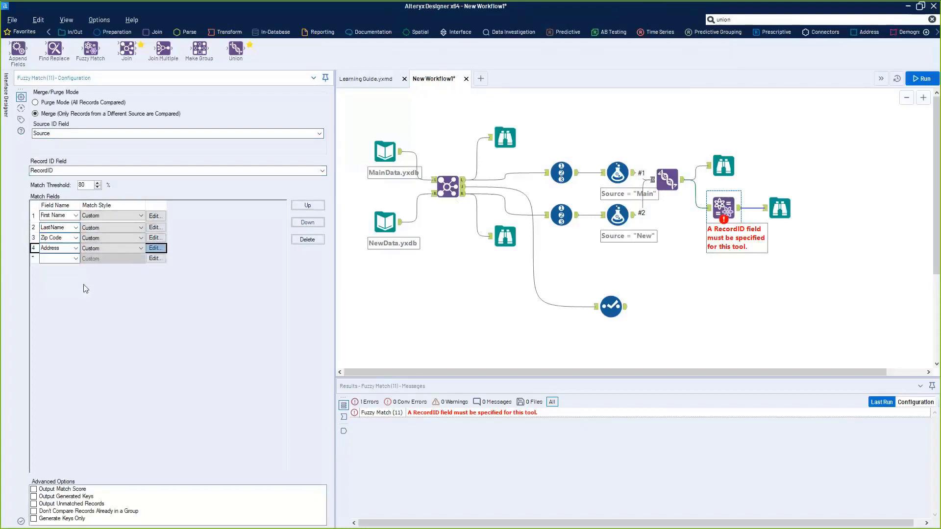
# Set the match styles to Name w/ Nicknames for First Name, Name for LastName, ZIP Code for Zip Code and Address for Address.
pyautogui.click(103, 216)
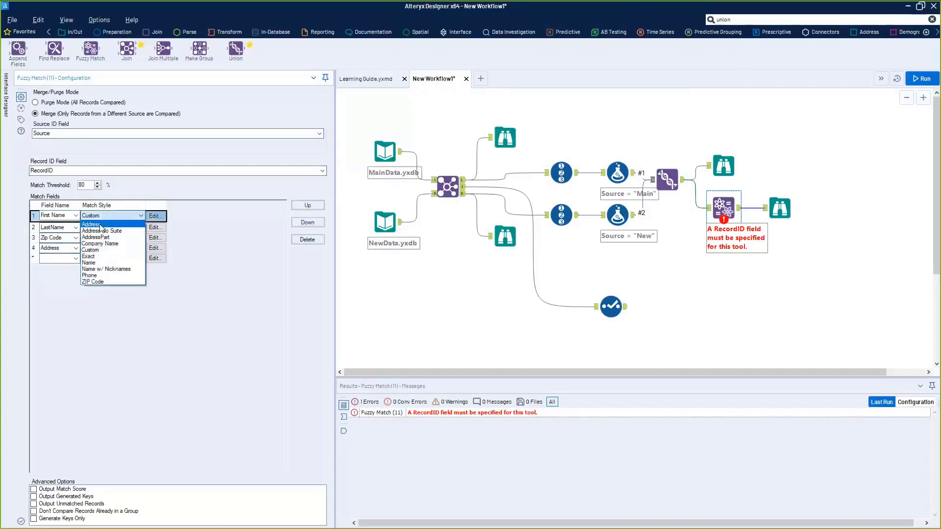
pyautogui.click(89, 269)
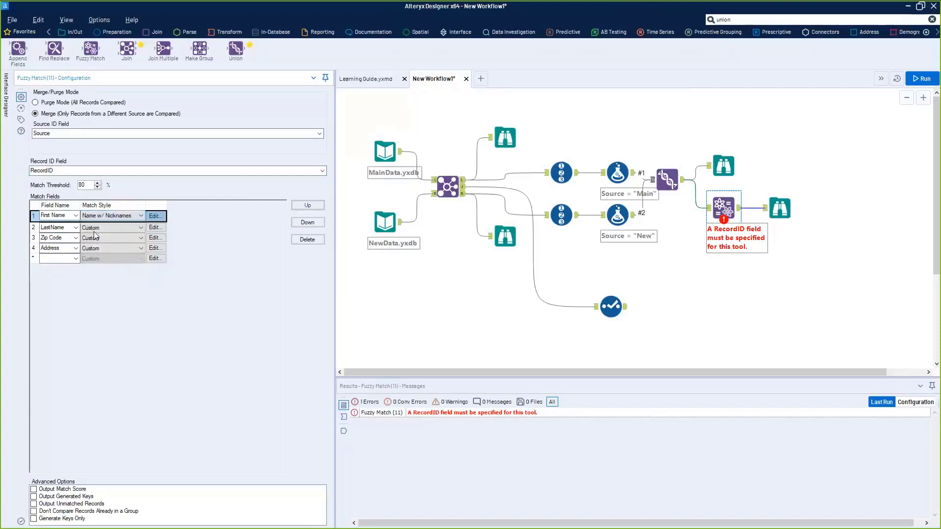
pyautogui.click(140, 228)
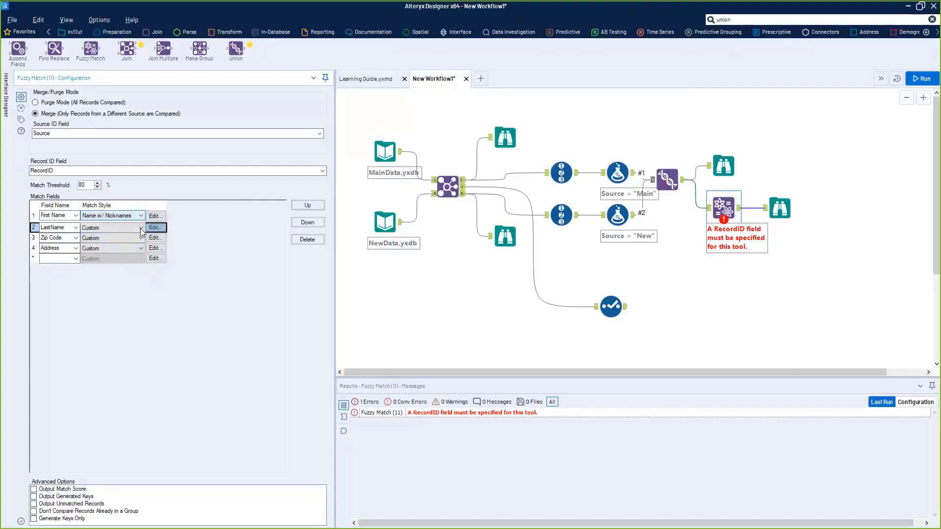
pyautogui.click(140, 228)
pyautogui.click(119, 237)
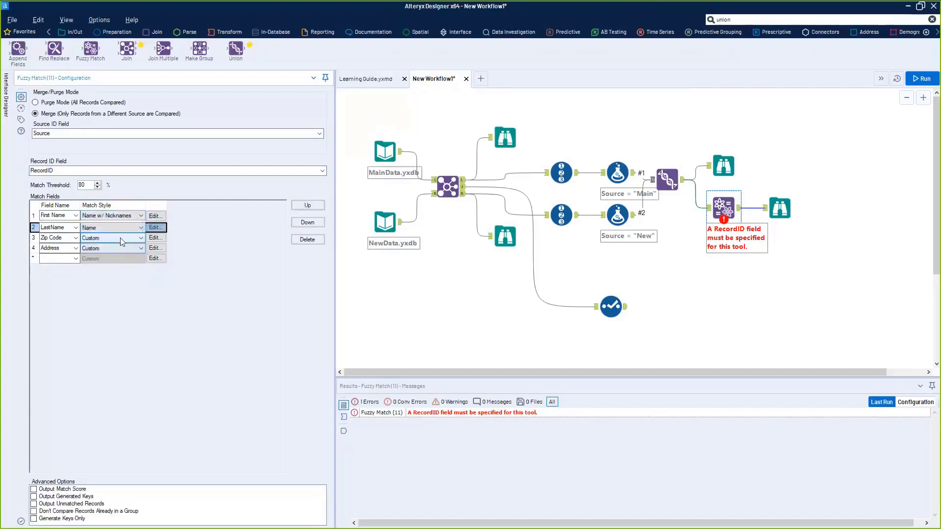
pyautogui.click(119, 238)
pyautogui.click(108, 301)
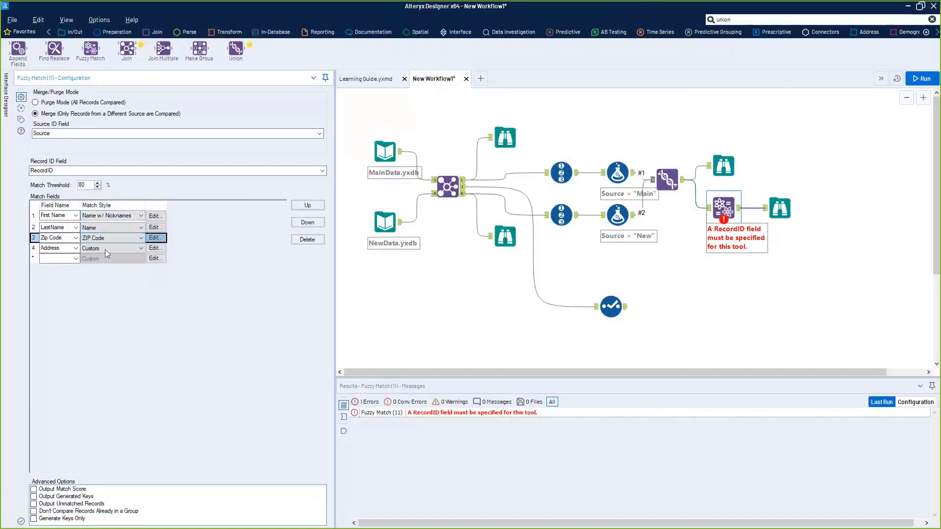
pyautogui.click(105, 249)
pyautogui.click(101, 278)
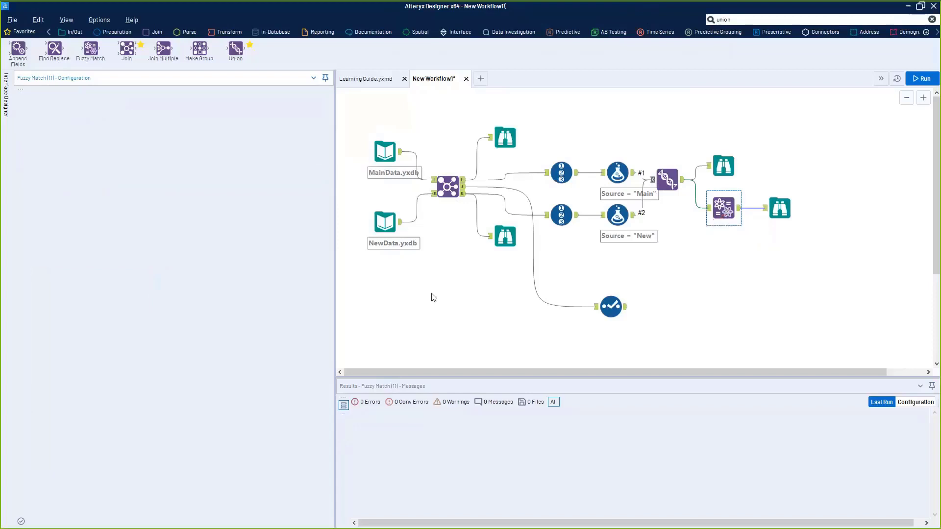
# Run the workflow and examine the paired RecordID and RecordID2 values in the Fuzzy Match tool's Browse results.
pyautogui.hotkey('ctrl', 'r')
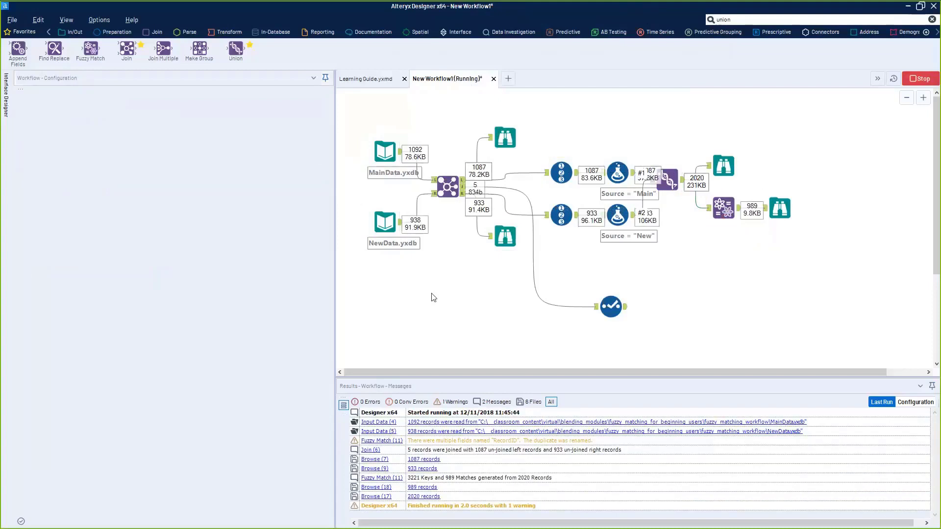
pyautogui.click(783, 212)
pyautogui.moveTo(410, 425); pyautogui.dragTo(439, 481)
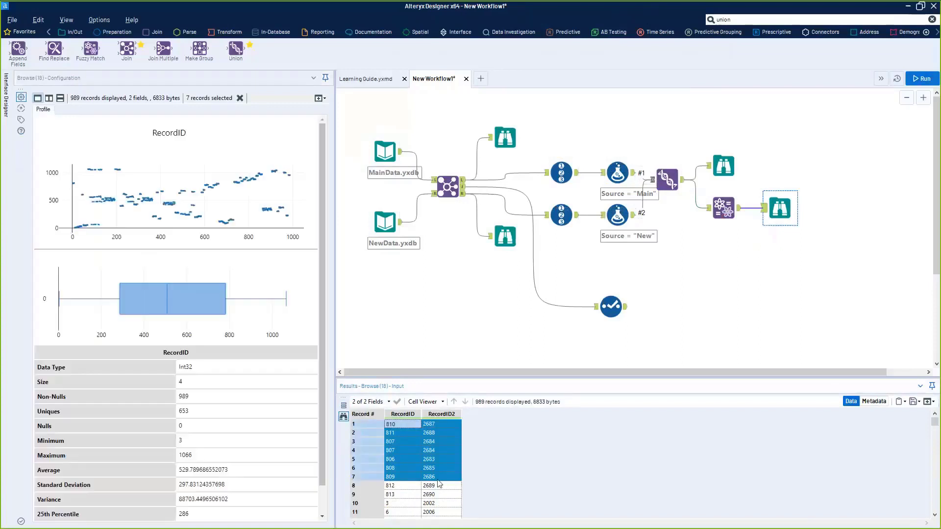
pyautogui.click(416, 425)
pyautogui.click(427, 424)
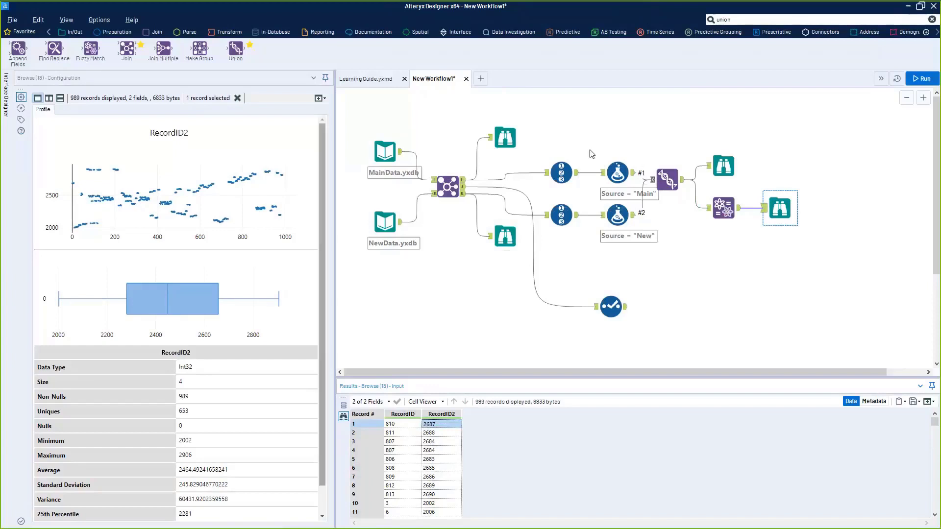
# Enable Output Match Score and Output Generated Keys on the Fuzzy Match tool and rerun the workflow.
pyautogui.click(721, 216)
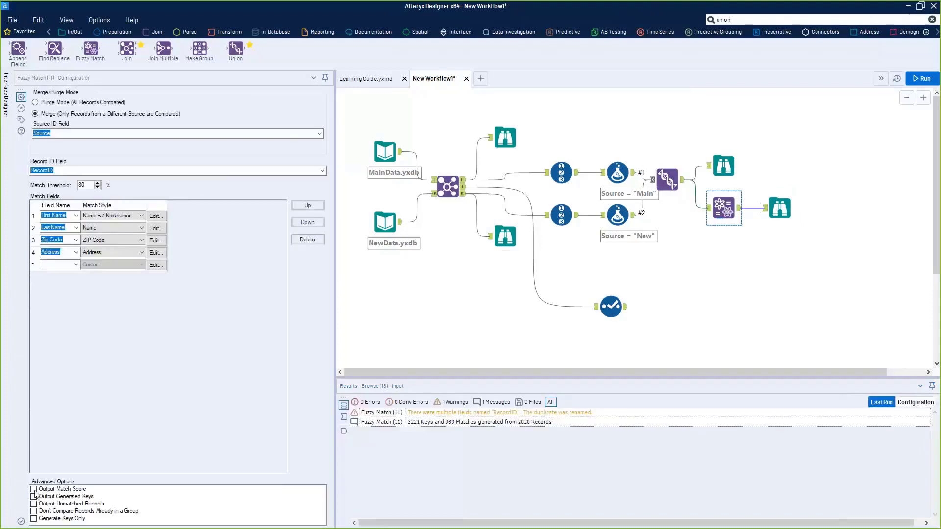
pyautogui.click(34, 489)
pyautogui.click(34, 497)
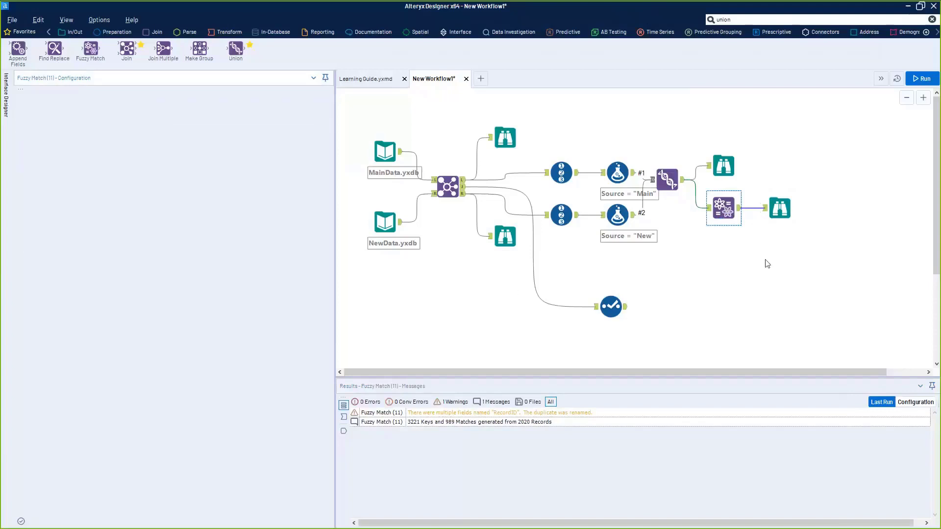
pyautogui.click(784, 223)
pyautogui.hotkey('ctrl', 'r')
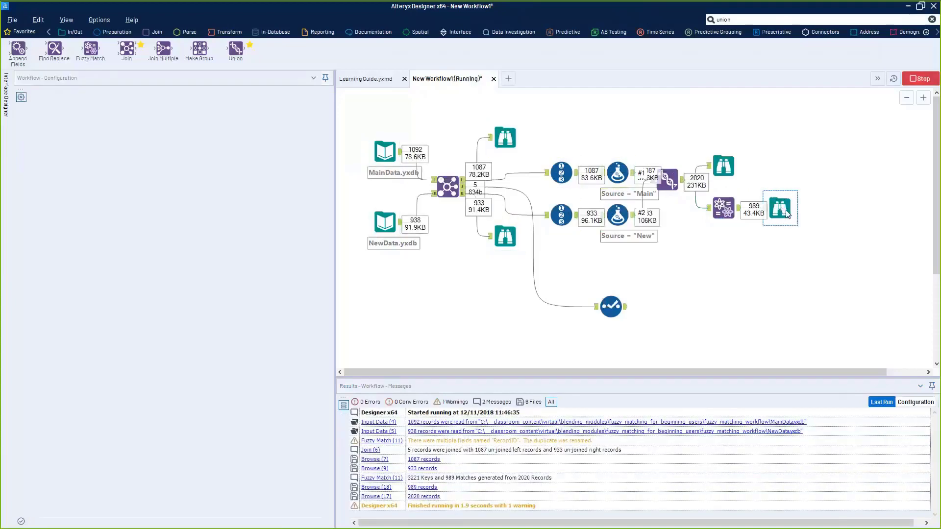
# Examine the match keys, per-field match scores and overall MatchScore values in the Fuzzy Match tool's Browse results.
pyautogui.click(787, 214)
pyautogui.moveTo(746, 425); pyautogui.dragTo(757, 517)
pyautogui.scroll(3, 755, 505)
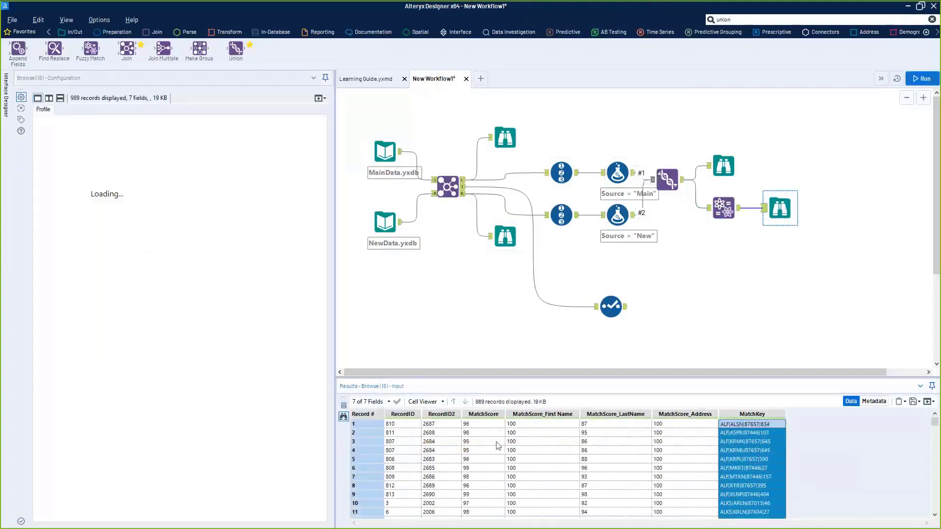
pyautogui.click(532, 456)
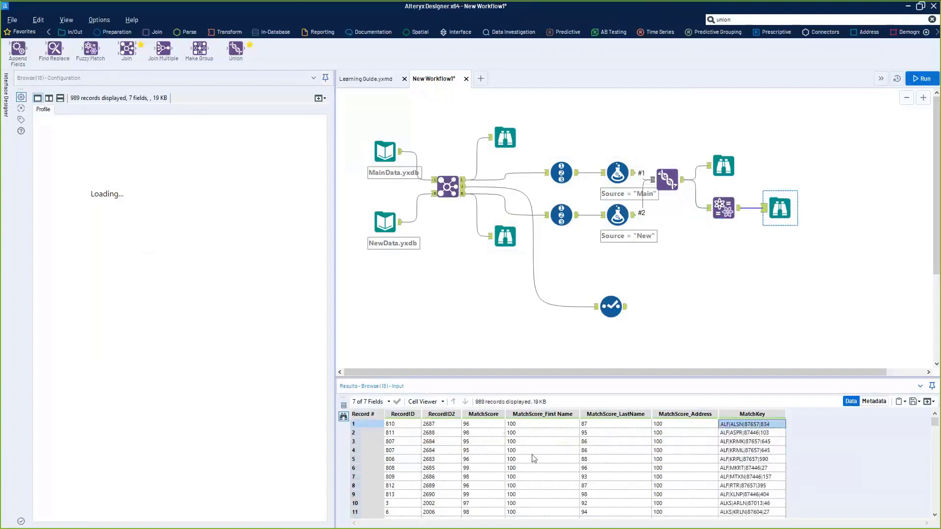
pyautogui.moveTo(533, 455); pyautogui.dragTo(562, 483)
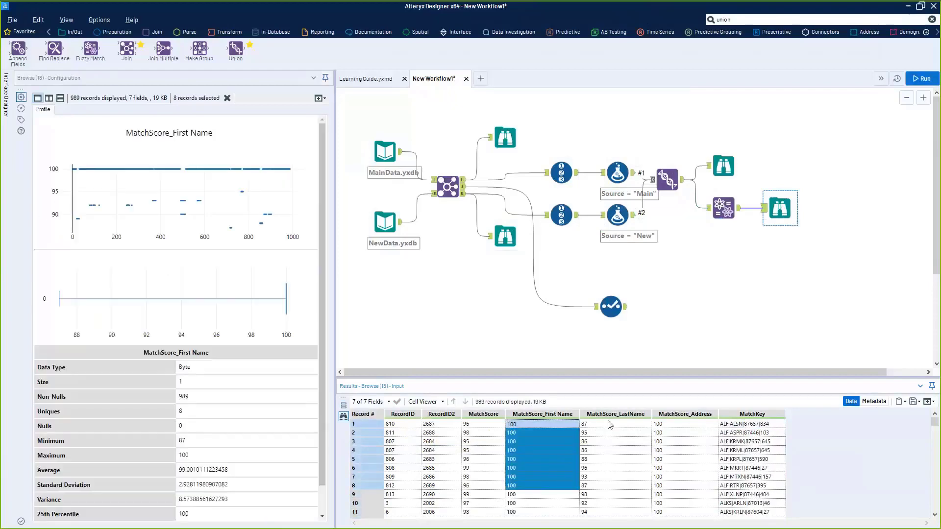
pyautogui.moveTo(610, 424); pyautogui.dragTo(613, 485)
pyautogui.moveTo(670, 424); pyautogui.dragTo(670, 487)
pyautogui.moveTo(465, 426); pyautogui.dragTo(469, 485)
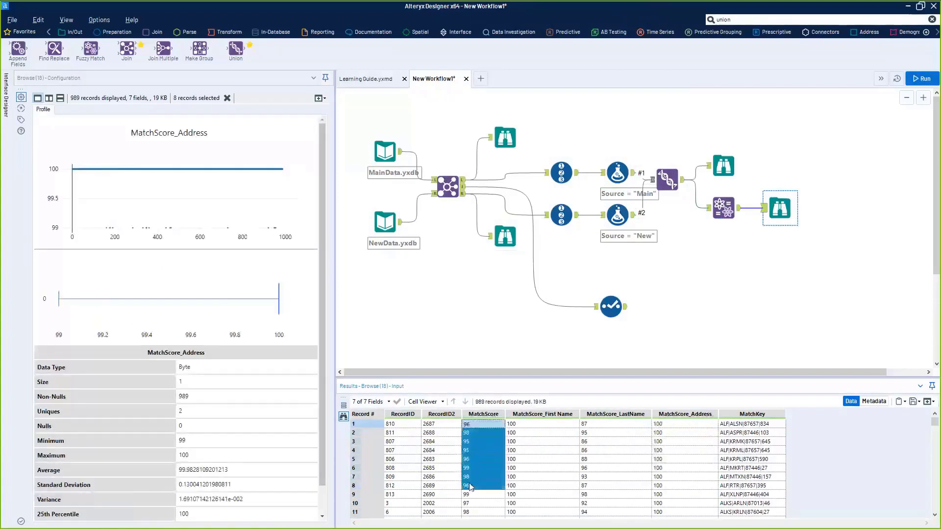
pyautogui.scroll(-19, 471, 481)
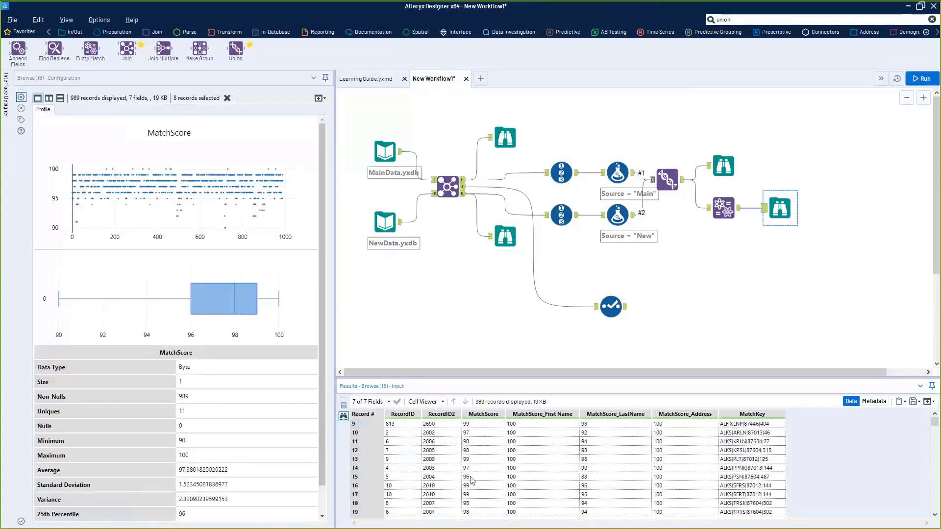
pyautogui.scroll(-16, 480, 485)
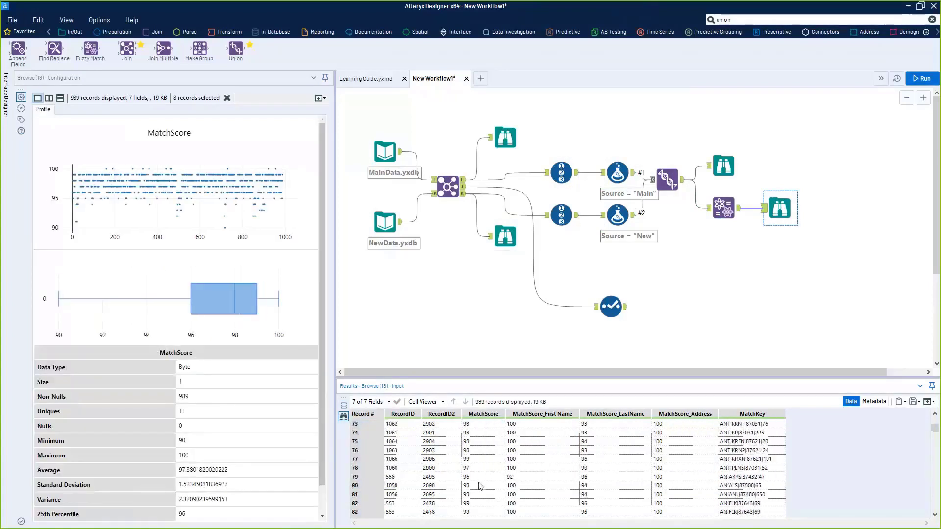
pyautogui.scroll(-20, 480, 475)
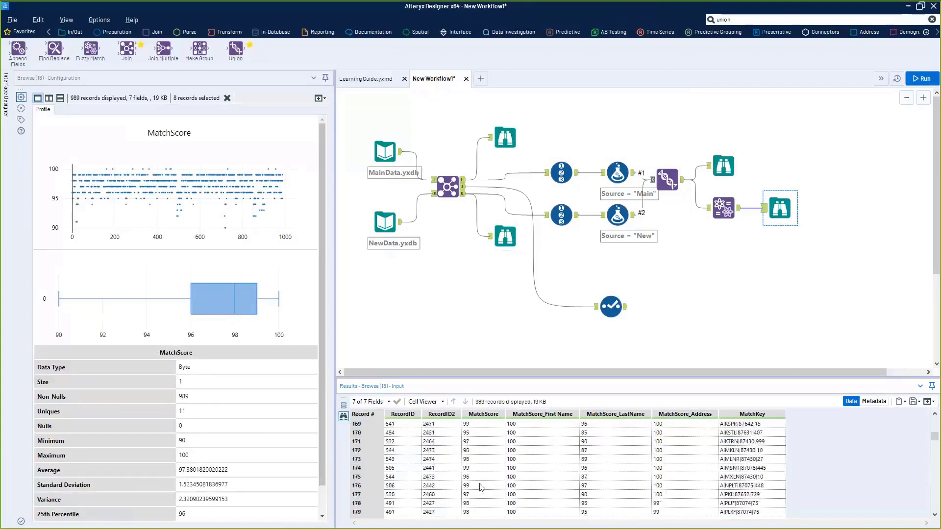
# Set the Fuzzy Match threshold to 98%, rerun the workflow and view the matches in the attached Browse tool.
pyautogui.keyDown('ctrl'); pyautogui.click(729, 204); pyautogui.keyUp('ctrl')
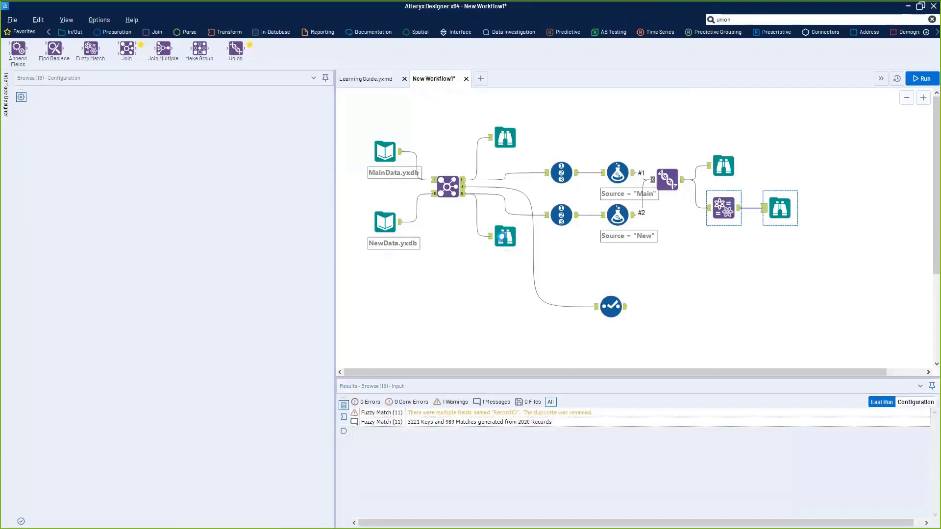
pyautogui.click(735, 212)
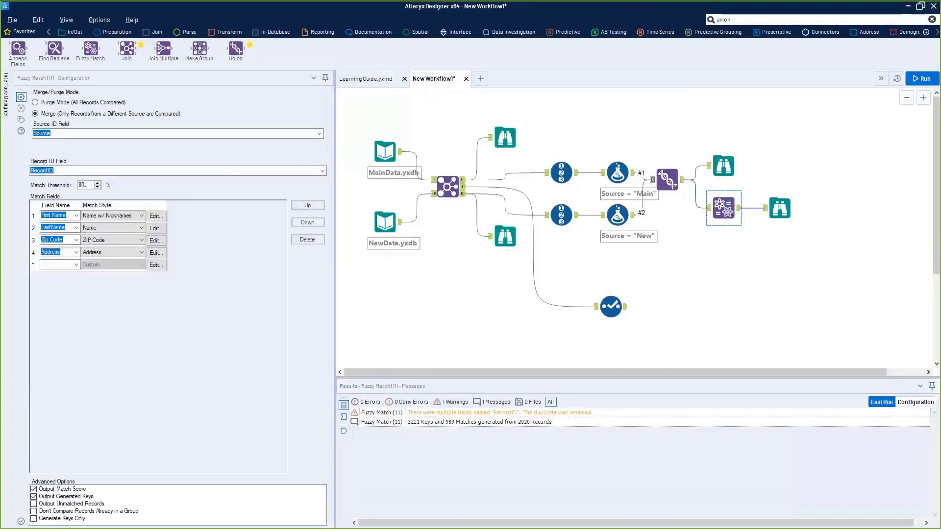
pyautogui.moveTo(87, 185); pyautogui.dragTo(30, 211)
pyautogui.write('98')
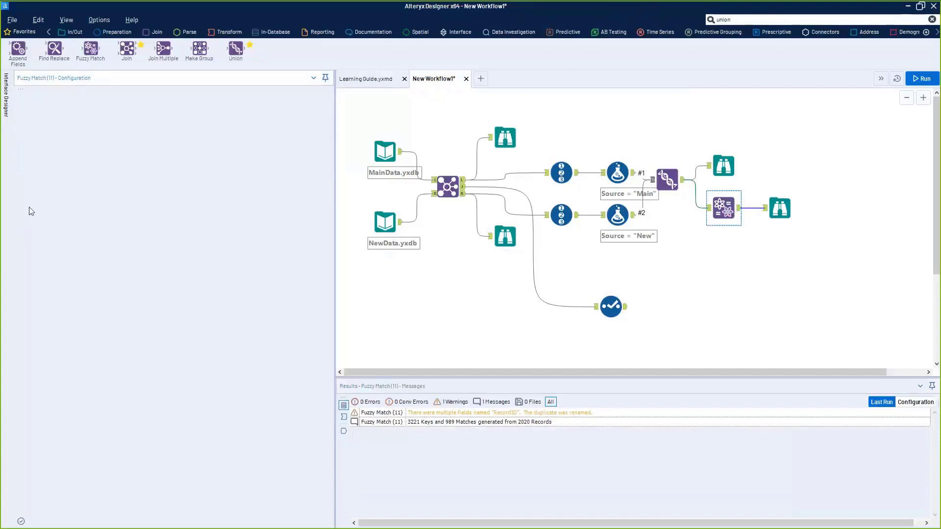
pyautogui.hotkey('ctrl', 'r')
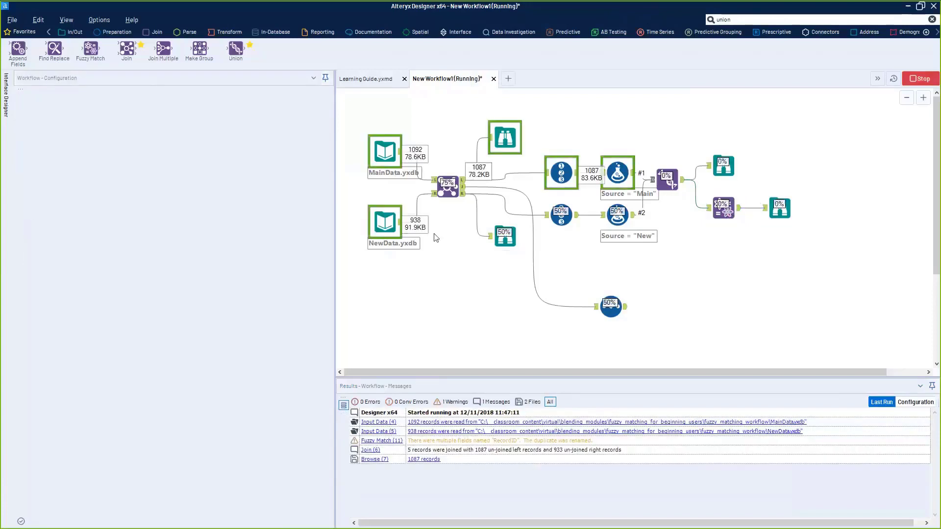
pyautogui.click(780, 215)
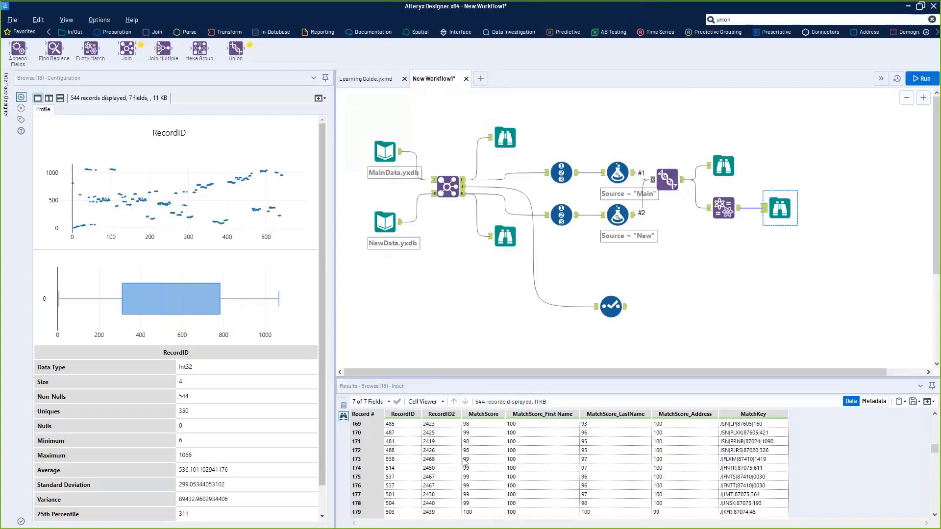
# Set the Fuzzy Match tool's match threshold to 90%.
pyautogui.click(724, 212)
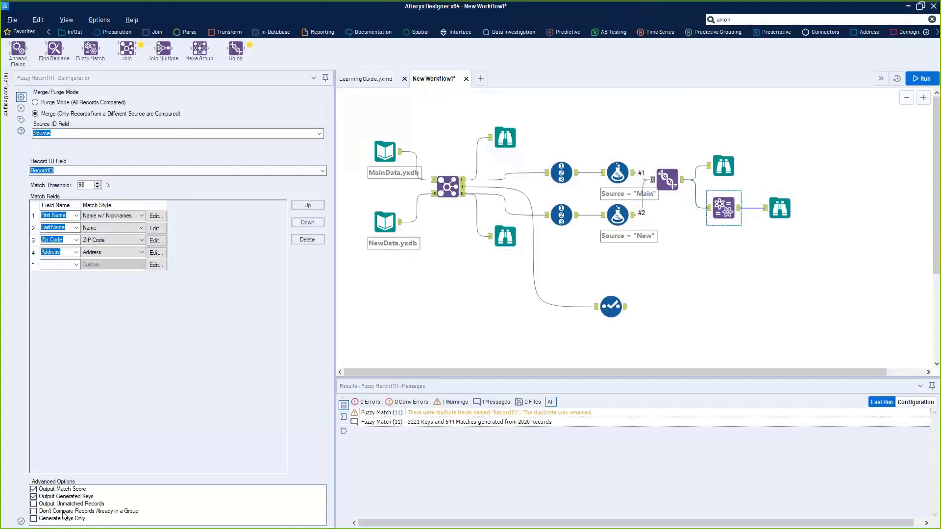
pyautogui.click(87, 187)
pyautogui.press('BackSpace')
pyautogui.write('0')
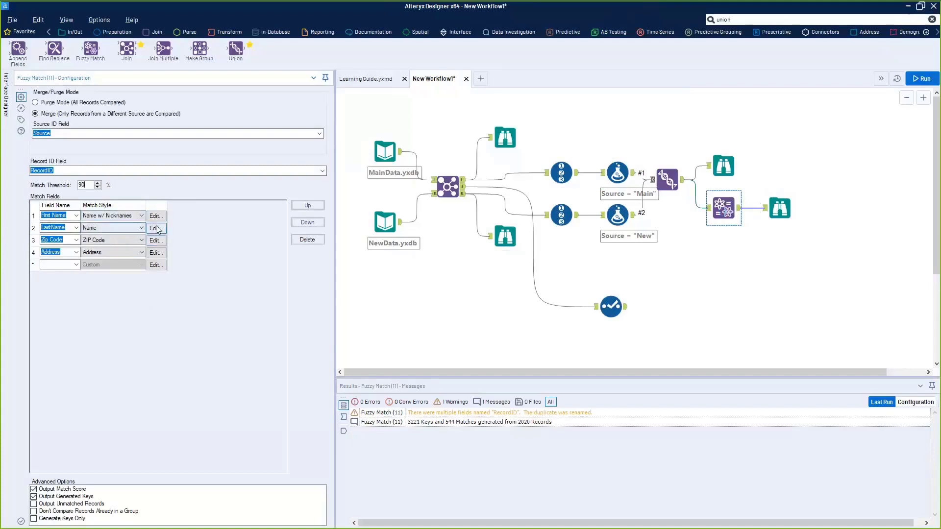
# Open the match options for the Zip Code field and choose the ZIP Code match style.
pyautogui.click(156, 243)
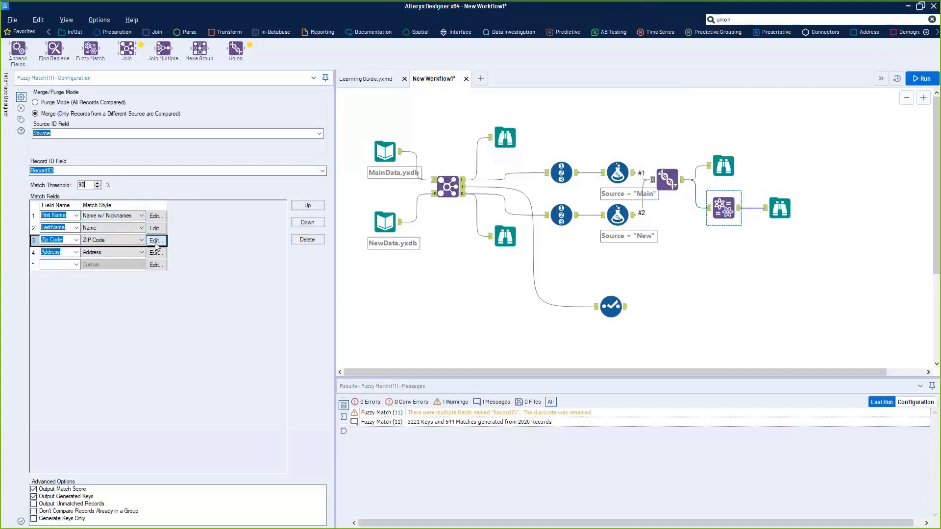
pyautogui.click(156, 241)
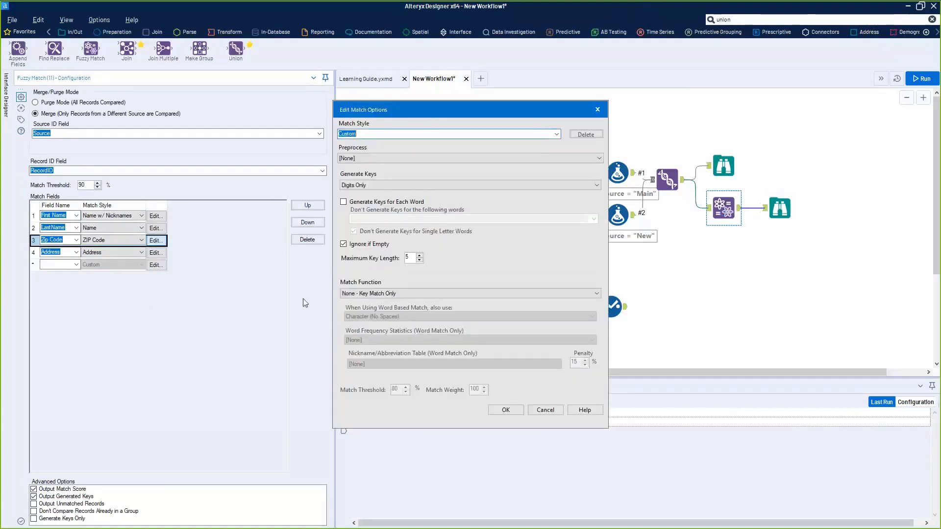
pyautogui.moveTo(473, 110); pyautogui.dragTo(370, 85)
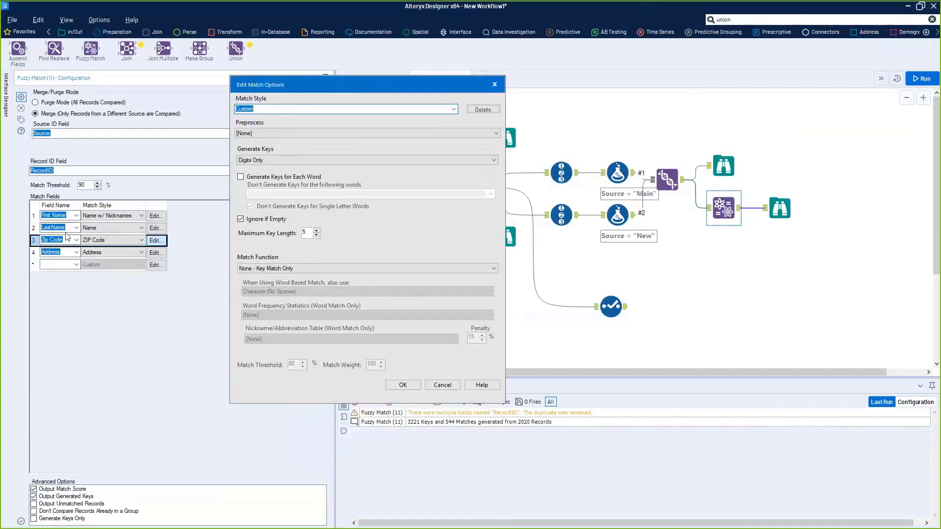
pyautogui.click(453, 109)
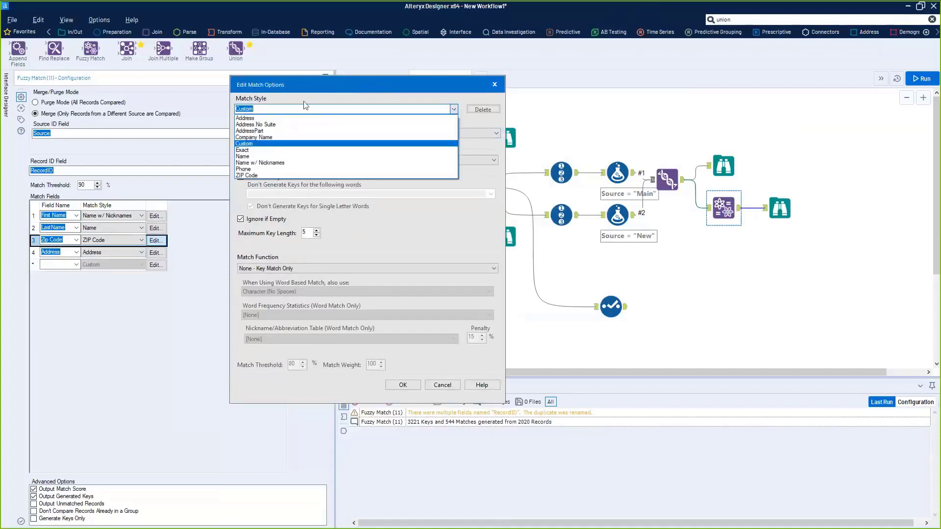
pyautogui.click(287, 175)
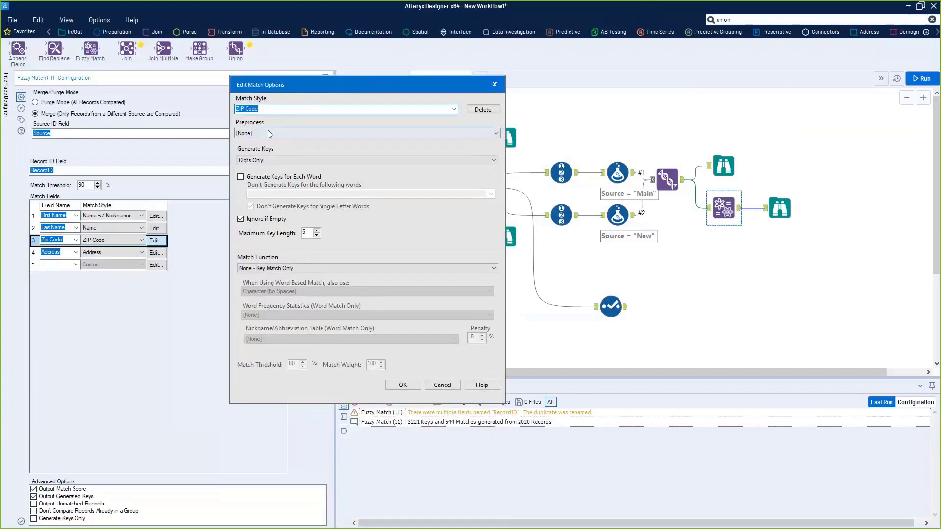
# Examine the Preprocess and Generate Keys choices for the Zip Code field and close its match options without saving.
pyautogui.click(269, 133)
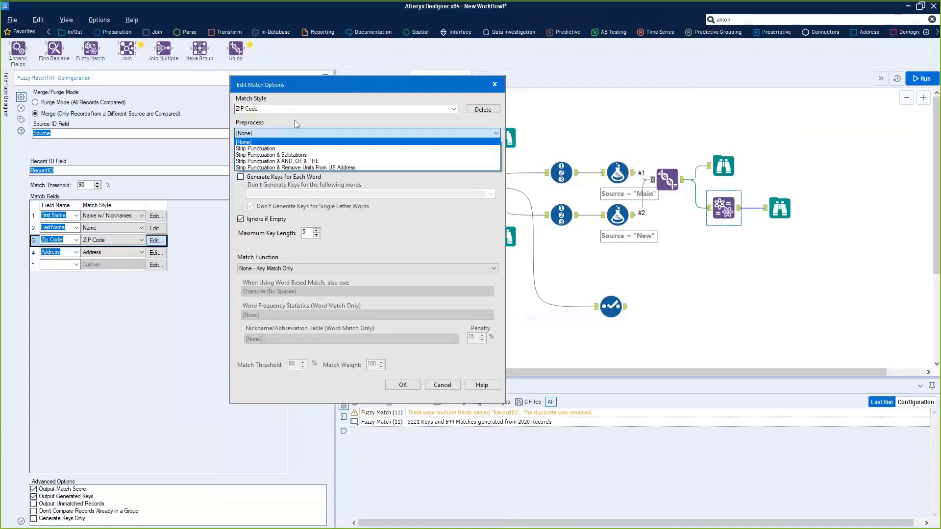
pyautogui.click(279, 132)
pyautogui.click(277, 134)
pyautogui.click(292, 126)
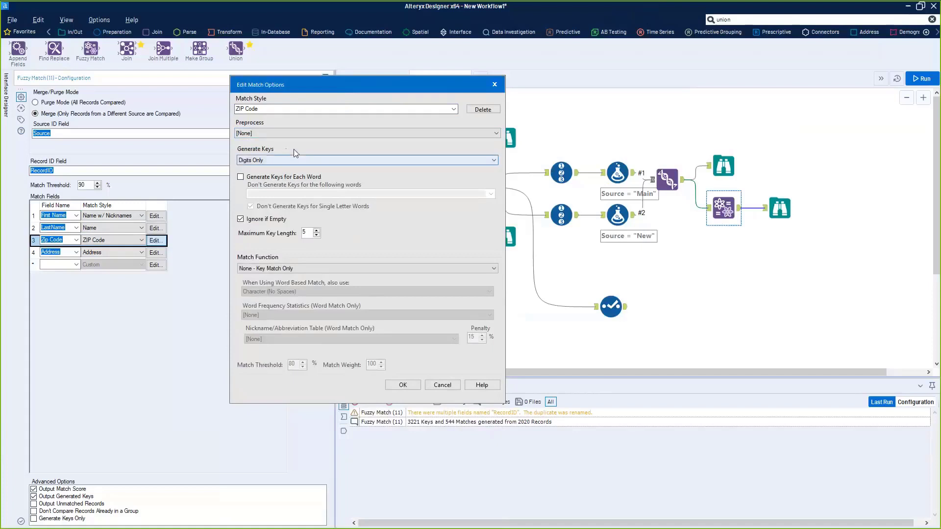
pyautogui.click(252, 162)
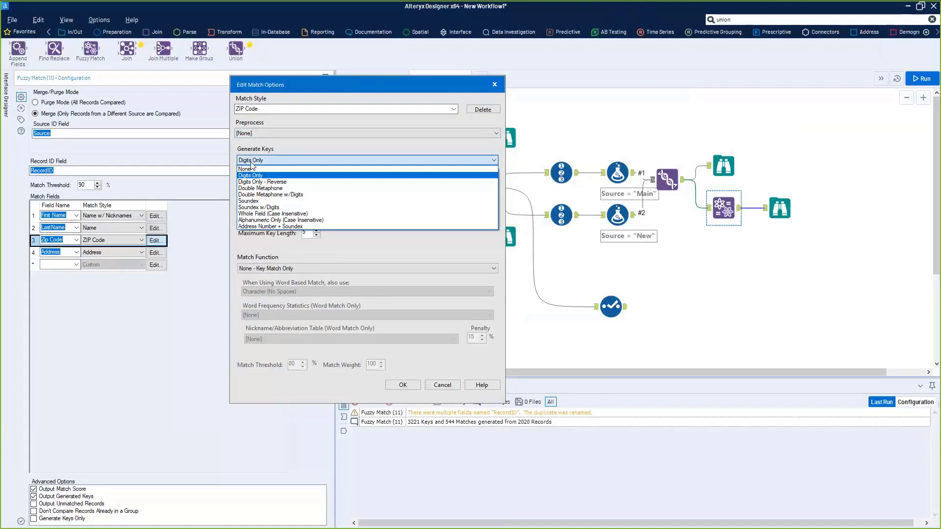
pyautogui.click(297, 156)
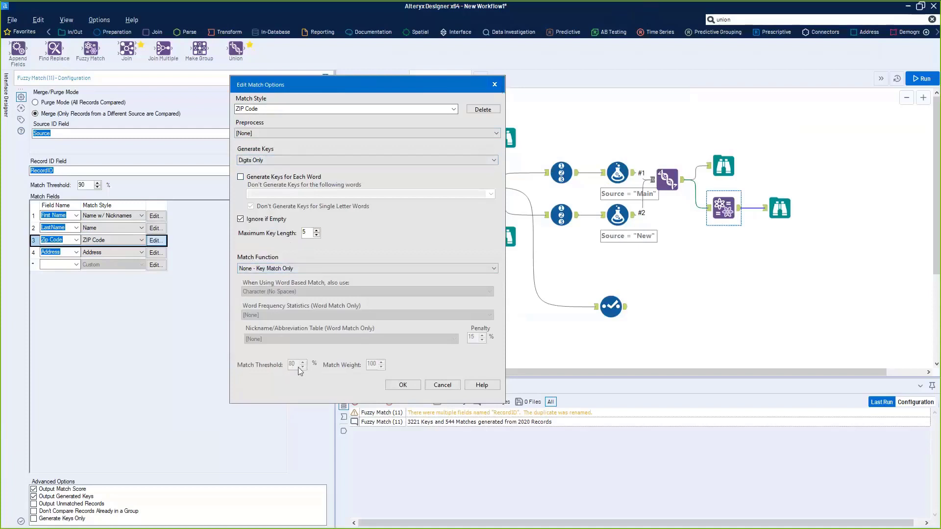
pyautogui.click(495, 84)
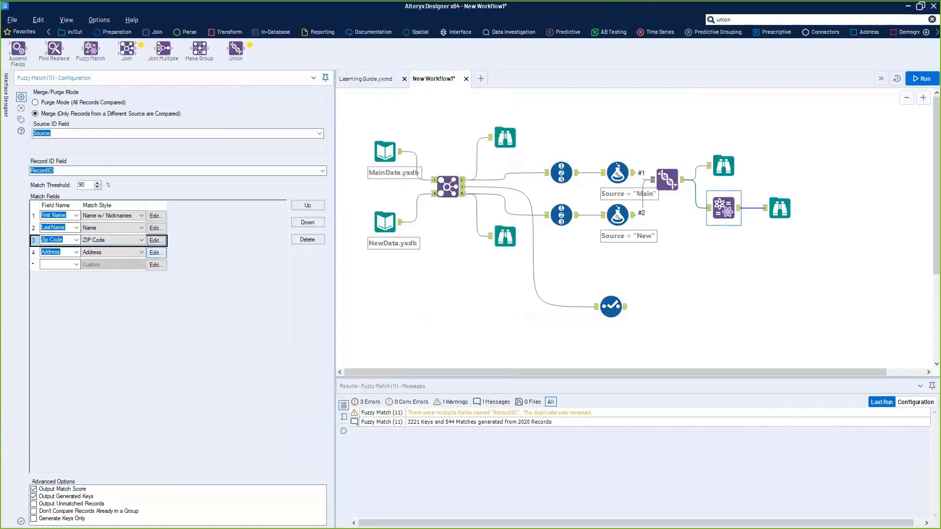
# Examine the Address field's match function, word frequency statistics and match threshold options, and close its match options.
pyautogui.click(155, 252)
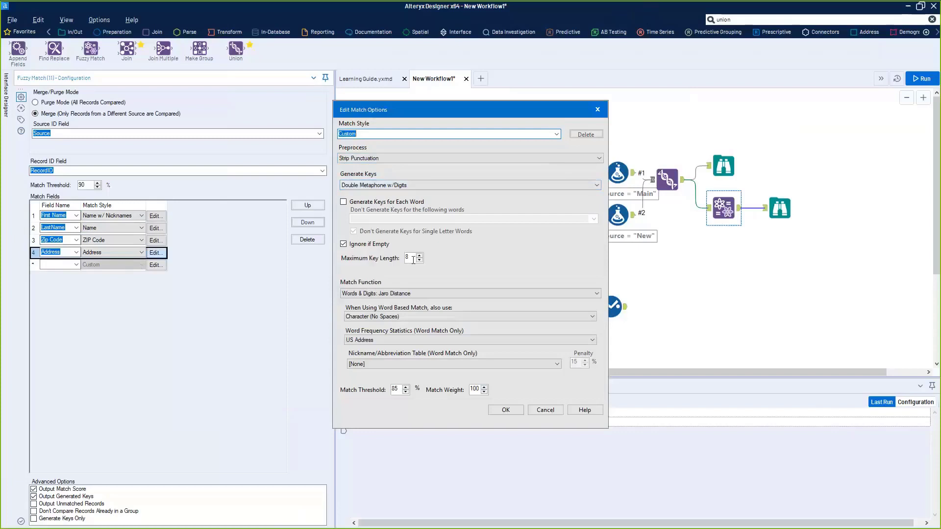
pyautogui.click(364, 296)
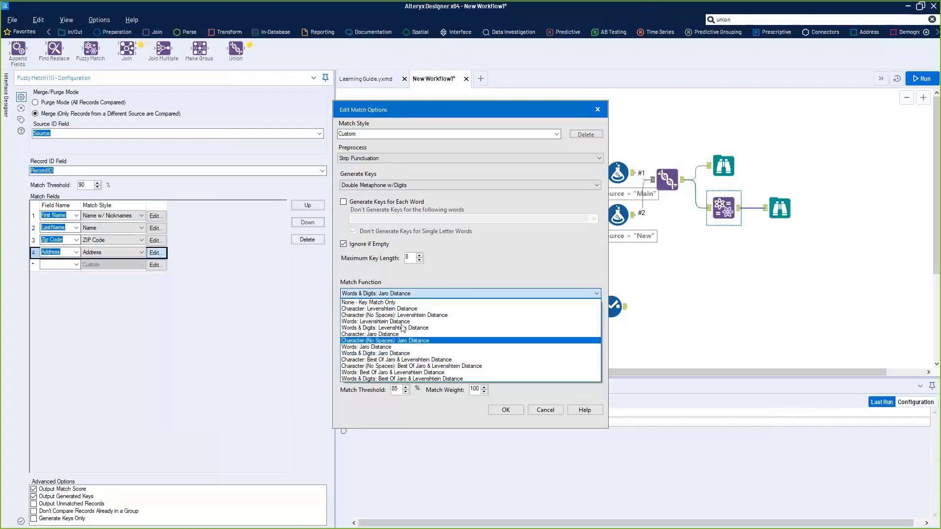
pyautogui.click(392, 293)
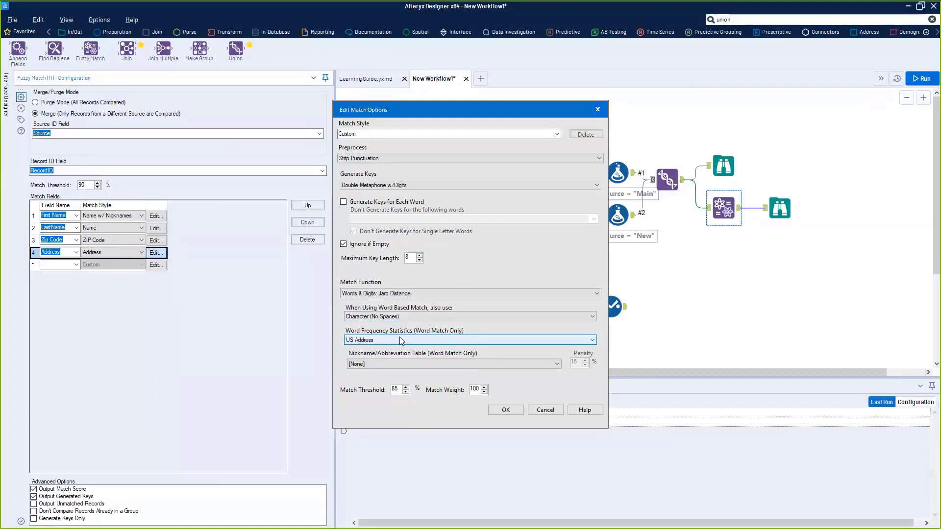
pyautogui.click(399, 339)
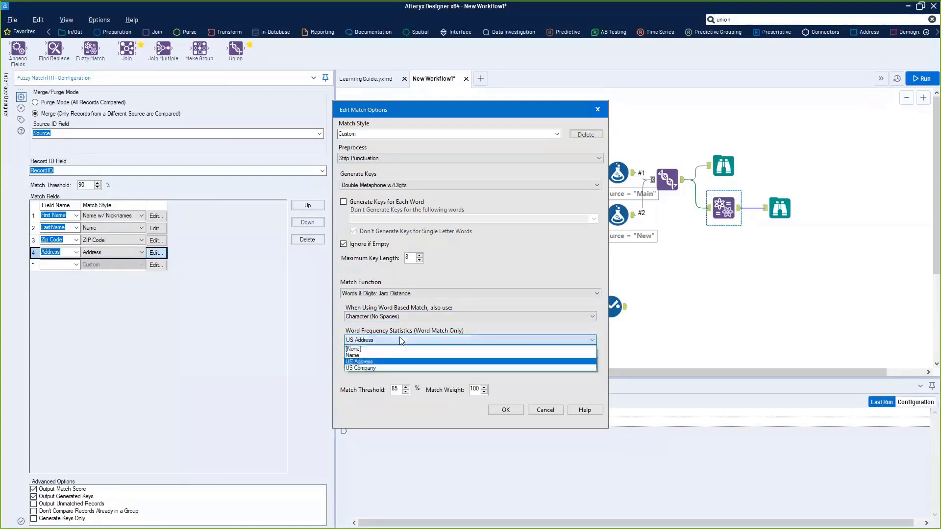
pyautogui.click(395, 366)
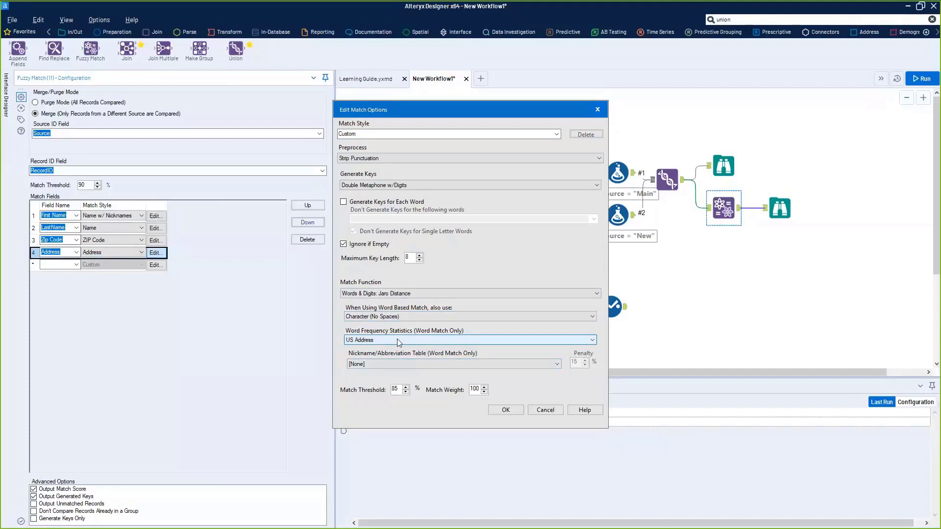
pyautogui.click(397, 391)
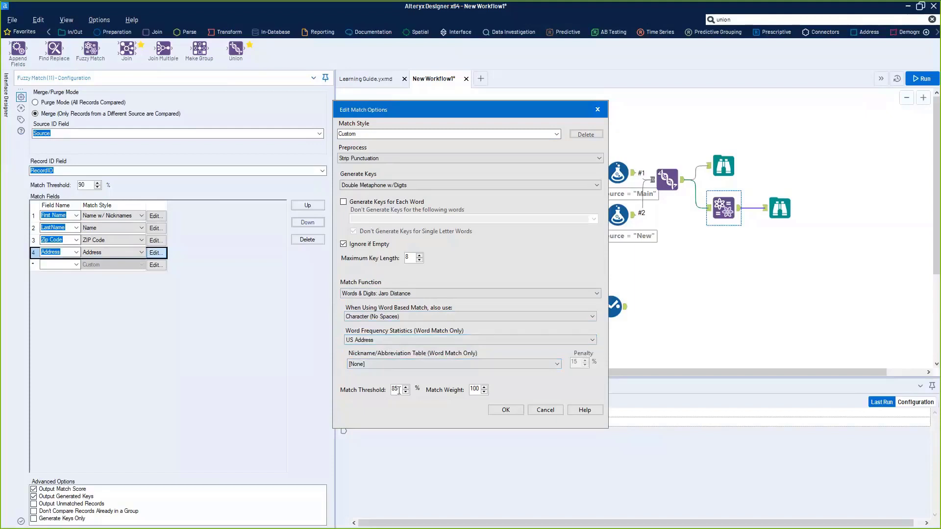
pyautogui.moveTo(399, 391); pyautogui.dragTo(396, 390)
pyautogui.moveTo(381, 428); pyautogui.dragTo(382, 428)
pyautogui.click(505, 412)
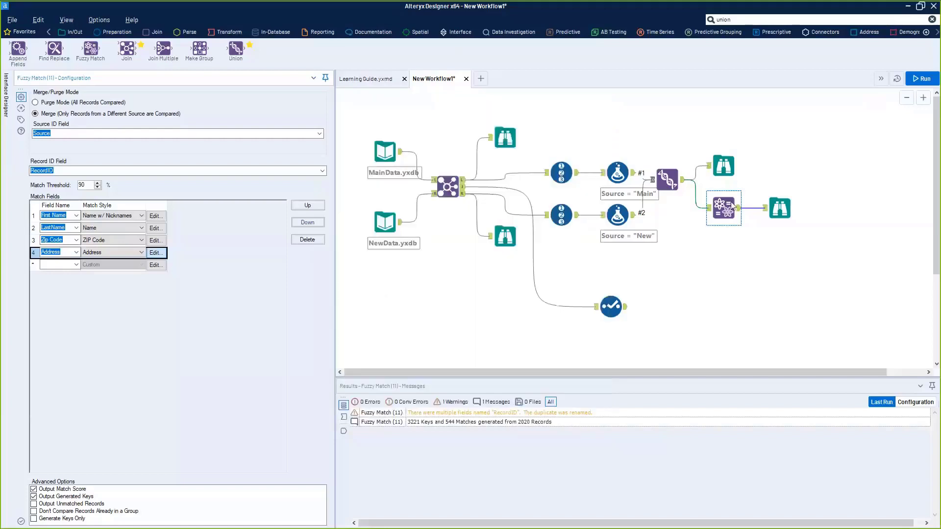
# Review the address, overall, first name and last name match scores in the Browse tool after Fuzzy Match.
pyautogui.click(780, 208)
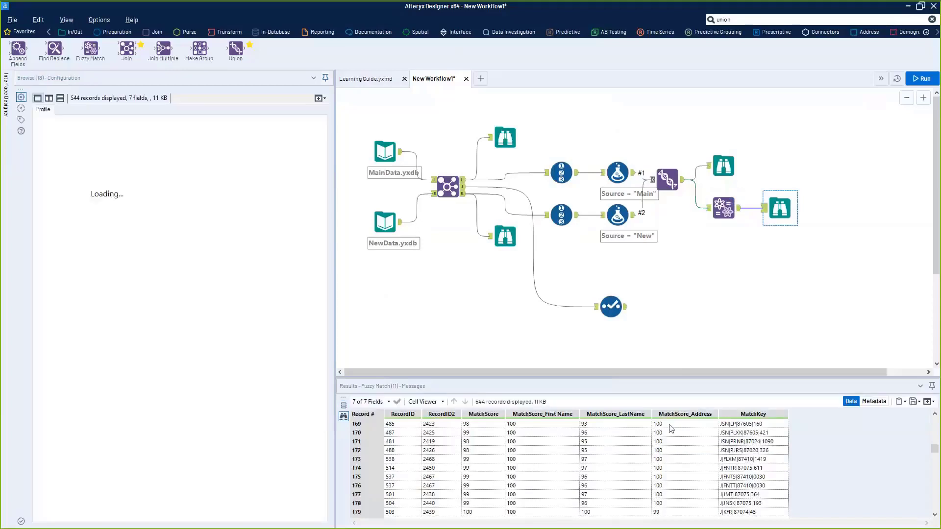
pyautogui.moveTo(670, 425); pyautogui.dragTo(685, 512)
pyautogui.scroll(-8, 685, 467)
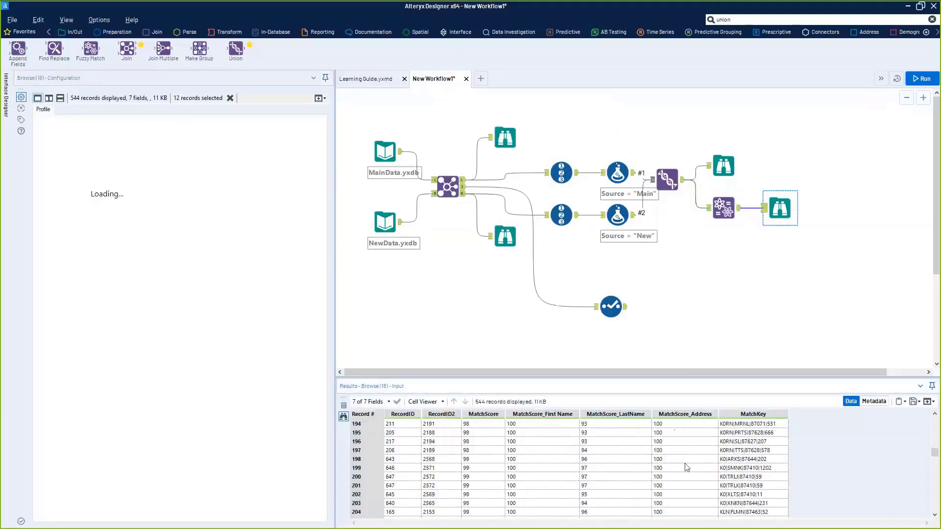
pyautogui.moveTo(685, 424); pyautogui.dragTo(691, 500)
pyautogui.scroll(-5, 698, 455)
pyautogui.scroll(3, 699, 459)
pyautogui.moveTo(685, 450); pyautogui.dragTo(685, 503)
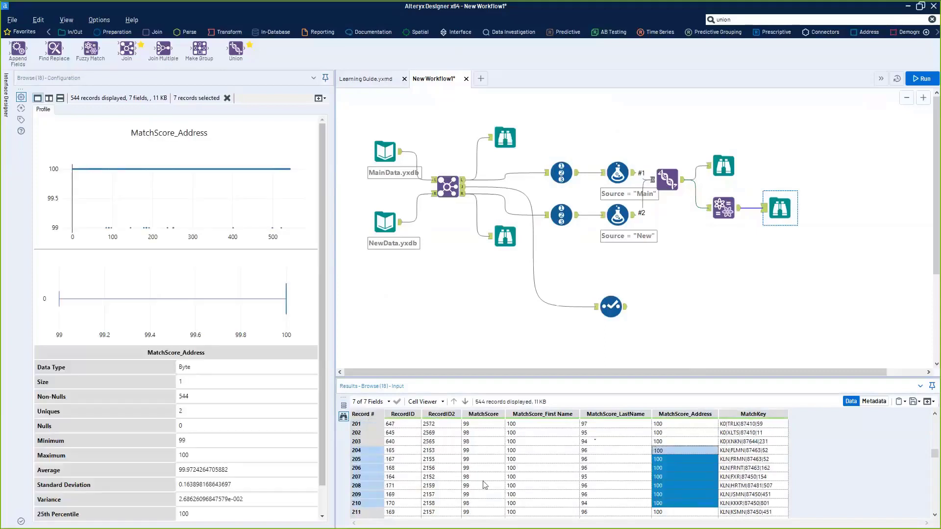
pyautogui.moveTo(483, 433); pyautogui.dragTo(484, 503)
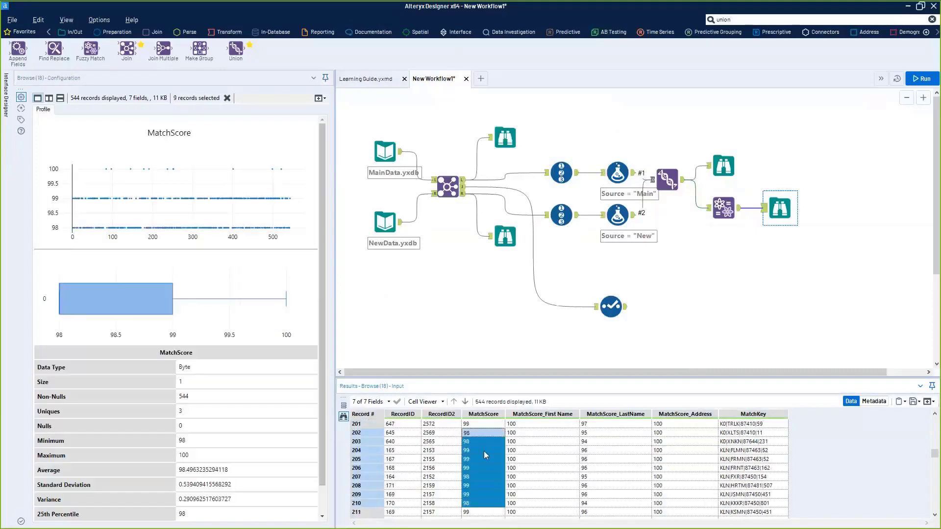
pyautogui.moveTo(615, 459); pyautogui.dragTo(549, 441)
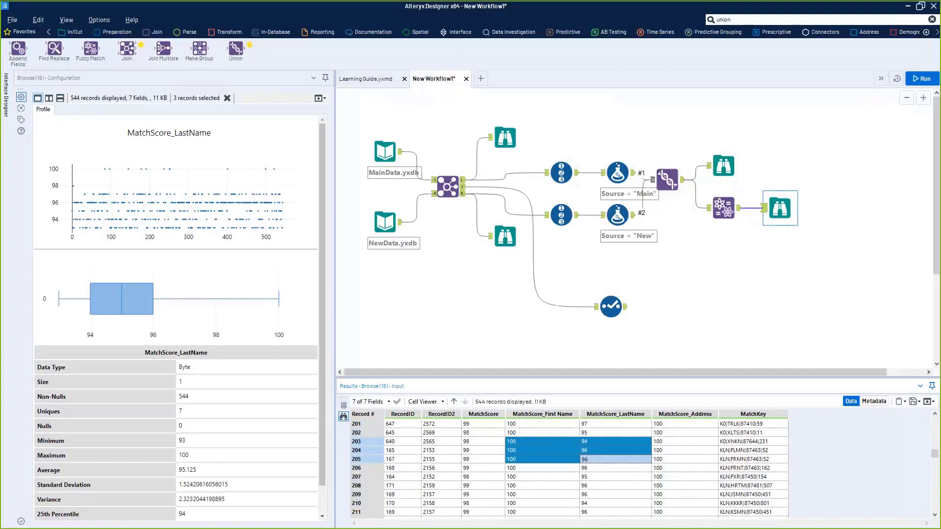
# Delete the two Browse tools attached to the Union and Fuzzy Match tools.
pyautogui.click(731, 172)
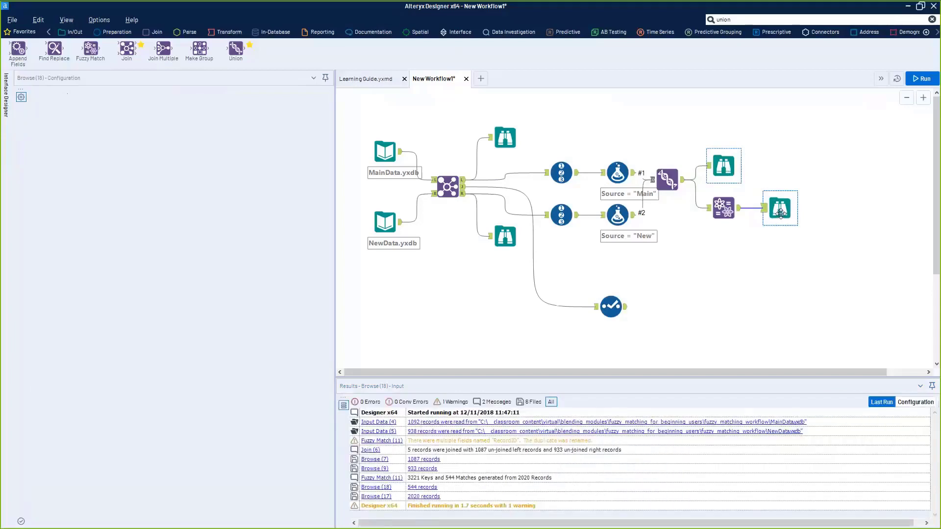
pyautogui.click(782, 214)
pyautogui.press('Delete')
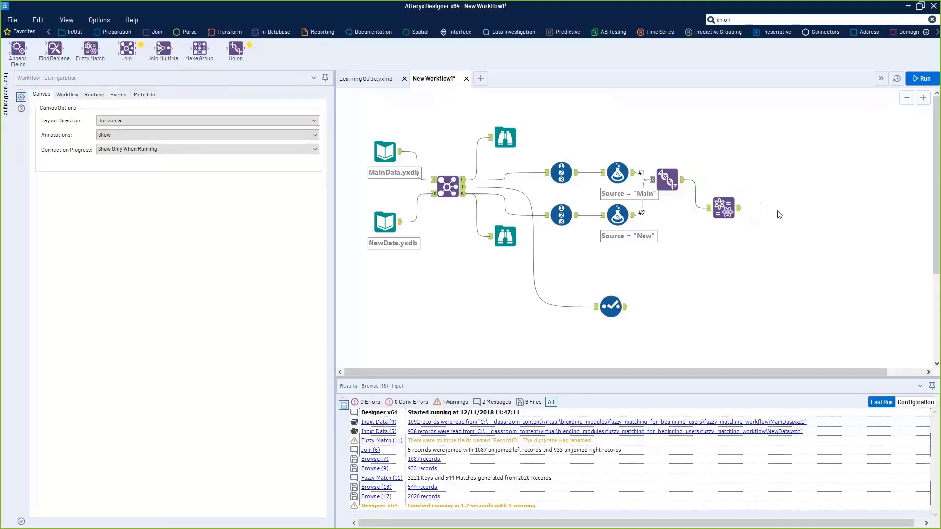
# Add a Join tool with the Source = "Main" Formula output as left and Fuzzy Match output as right, joining on RecordID.
pyautogui.click(763, 16)
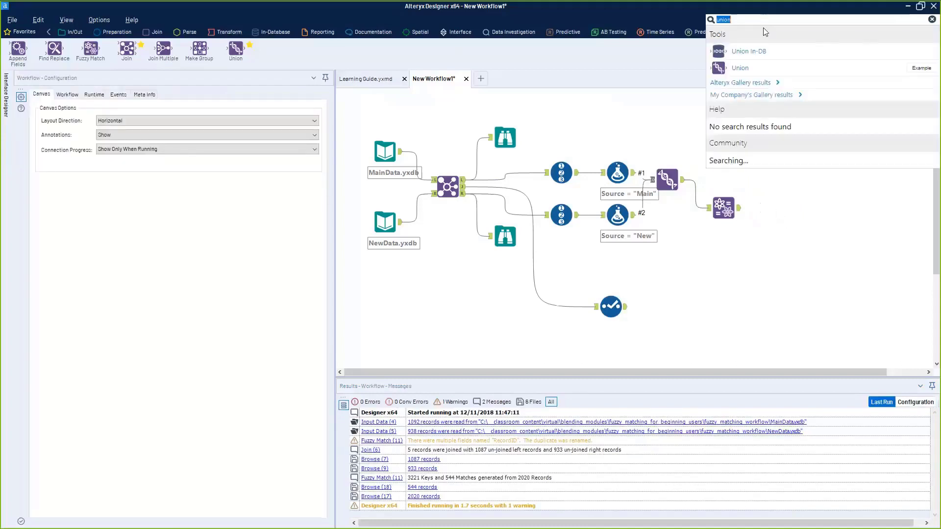
pyautogui.write('join')
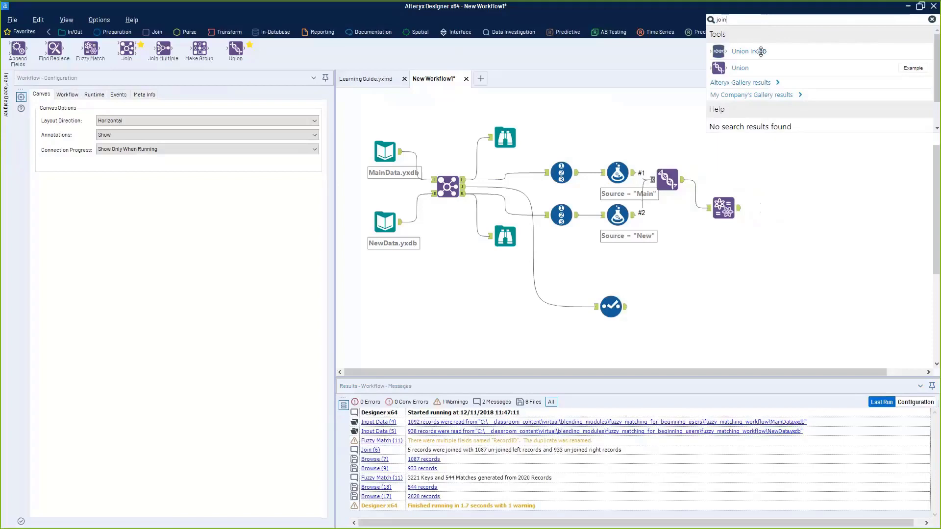
pyautogui.moveTo(719, 51); pyautogui.dragTo(788, 181)
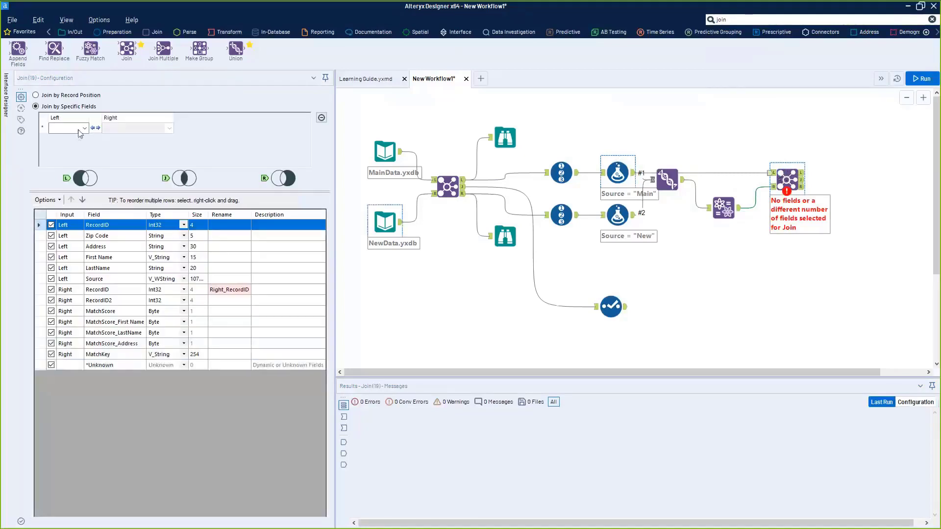
pyautogui.click(81, 133)
pyautogui.click(64, 140)
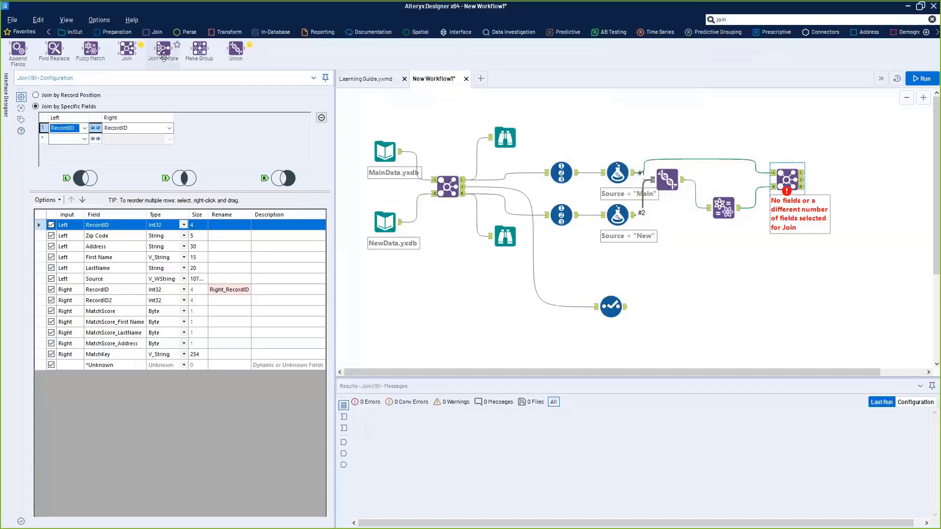
# Add a second Join combining the first Join's joined output with the Source = "New" Formula output, matching RecordID2 to RecordID.
pyautogui.moveTo(127, 51); pyautogui.dragTo(856, 189)
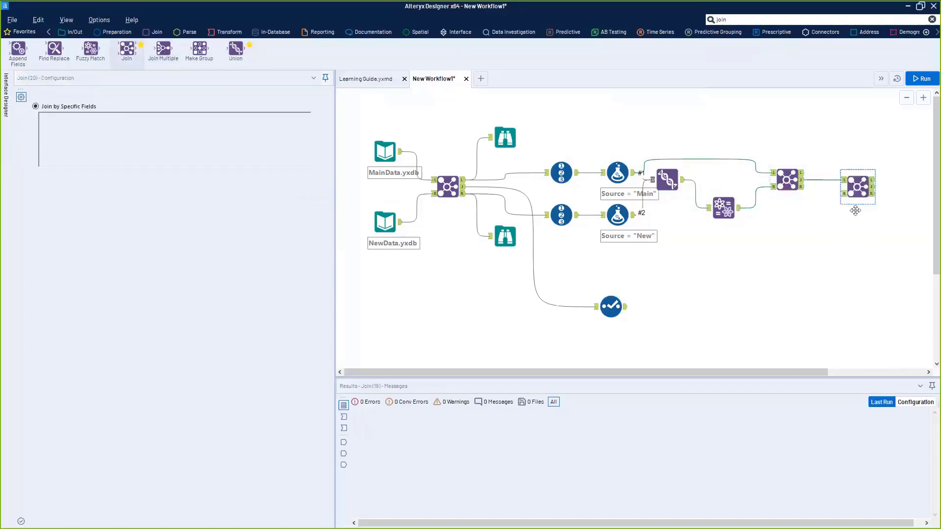
pyautogui.moveTo(635, 215); pyautogui.dragTo(851, 215)
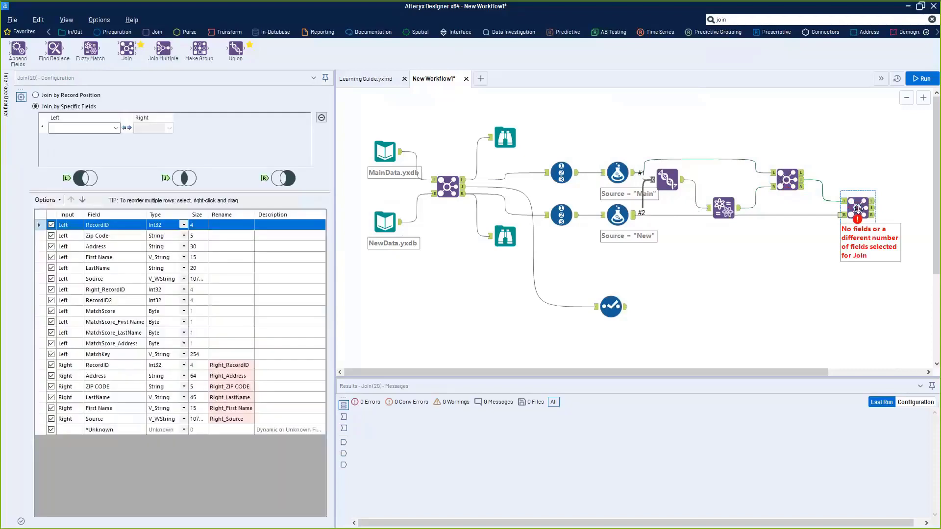
pyautogui.click(107, 128)
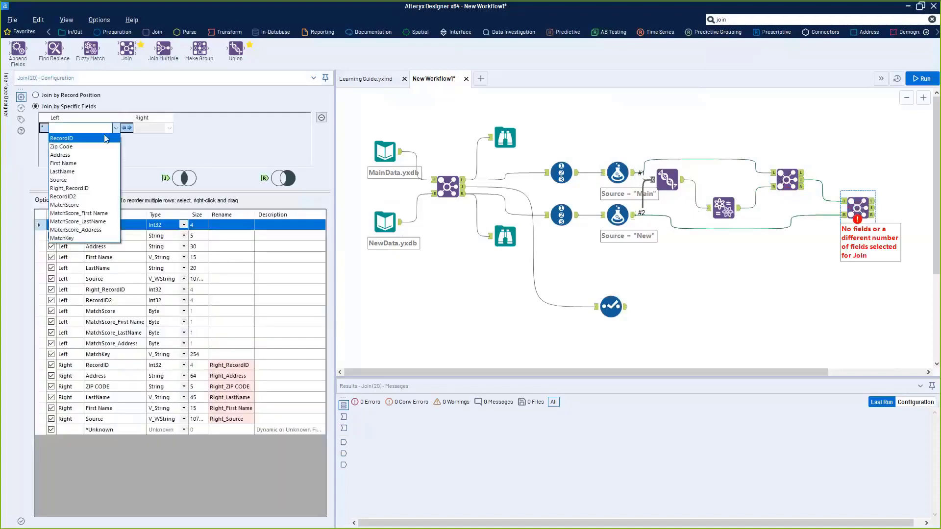
pyautogui.click(74, 197)
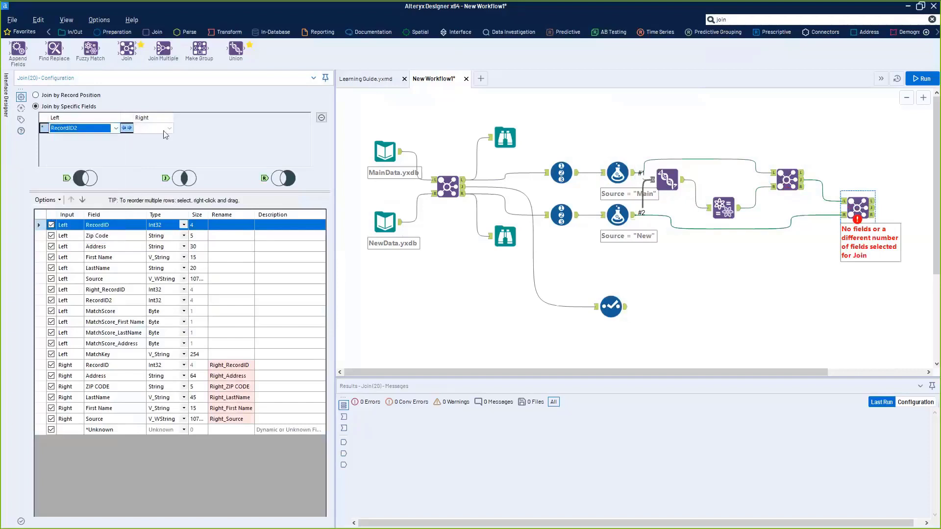
pyautogui.click(165, 129)
pyautogui.click(149, 139)
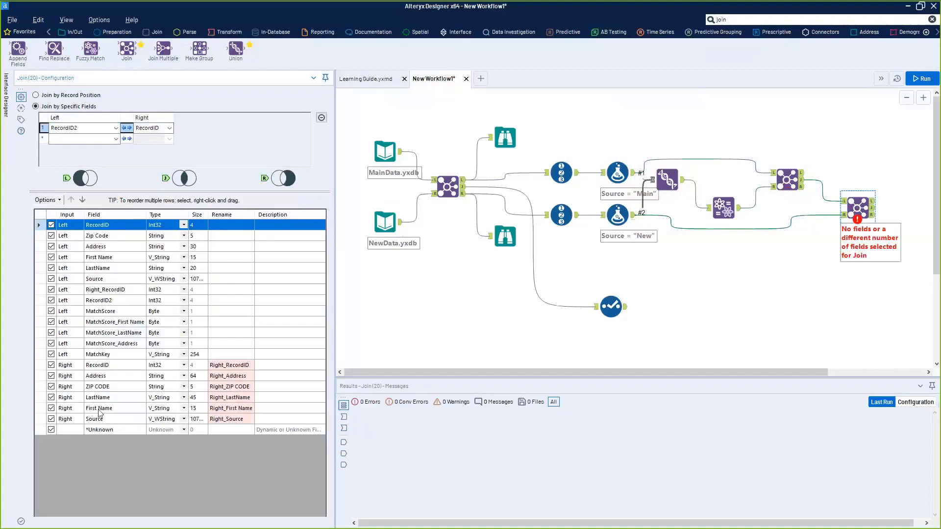
# In the second Join's field list, move the right input's Address, ZIP CODE, LastName and First Name directly below the left Source field.
pyautogui.click(96, 376)
pyautogui.keyDown('shift'); pyautogui.click(98, 409); pyautogui.keyUp('shift')
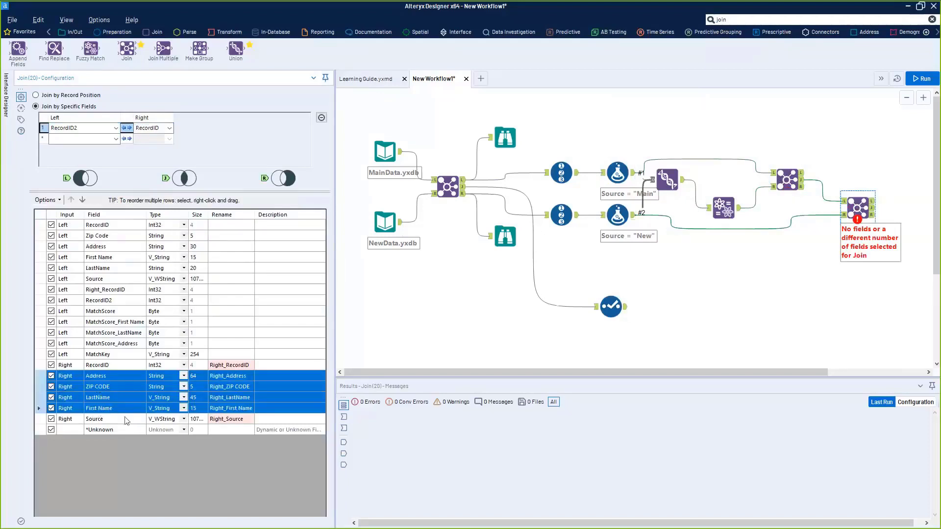
pyautogui.click(72, 200)
pyautogui.click(71, 201)
pyautogui.click(71, 200)
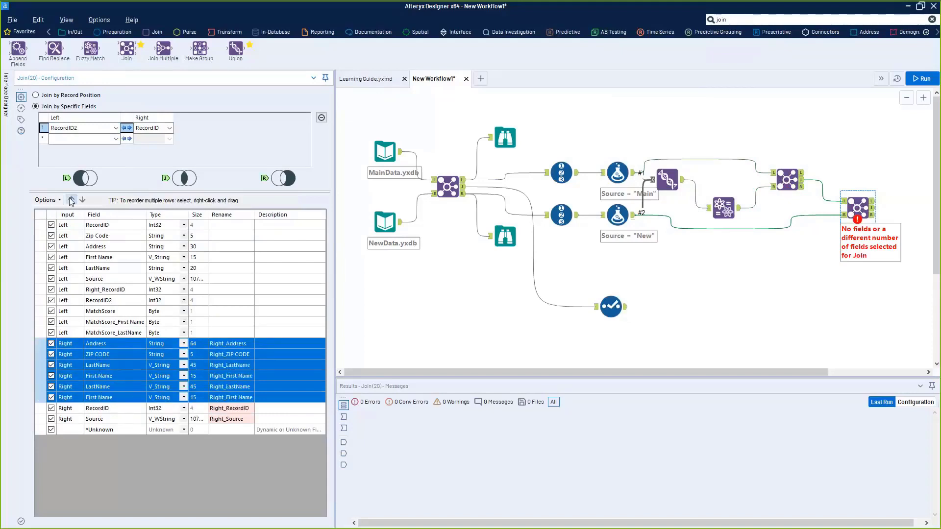
pyautogui.click(71, 200)
pyautogui.click(72, 200)
pyautogui.click(72, 200)
pyautogui.click(71, 200)
pyautogui.click(72, 200)
pyautogui.click(71, 200)
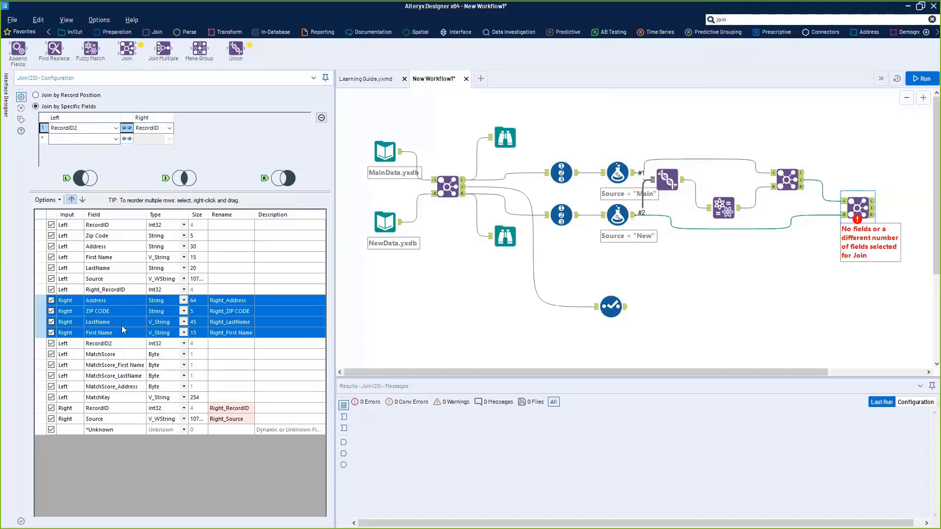
pyautogui.click(82, 201)
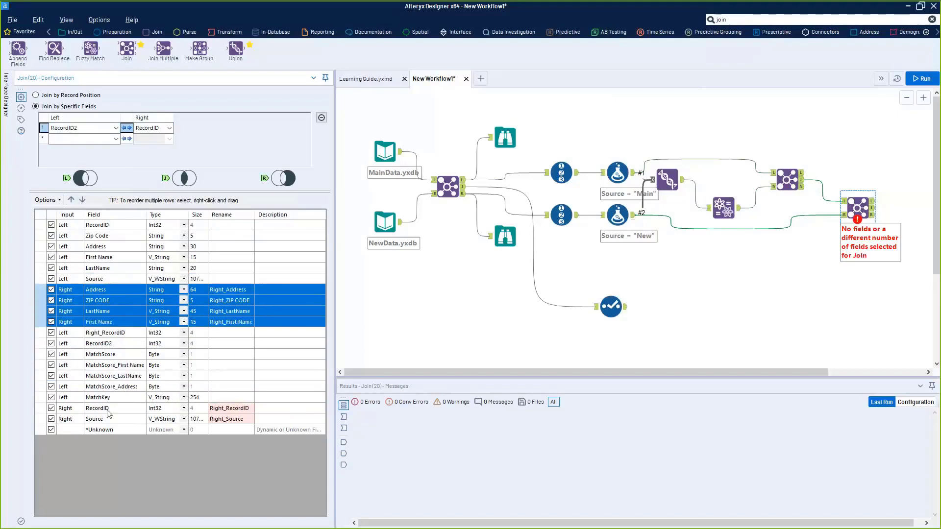
# Move the MatchScore field directly below the right input's First Name in the Join's field order.
pyautogui.click(108, 359)
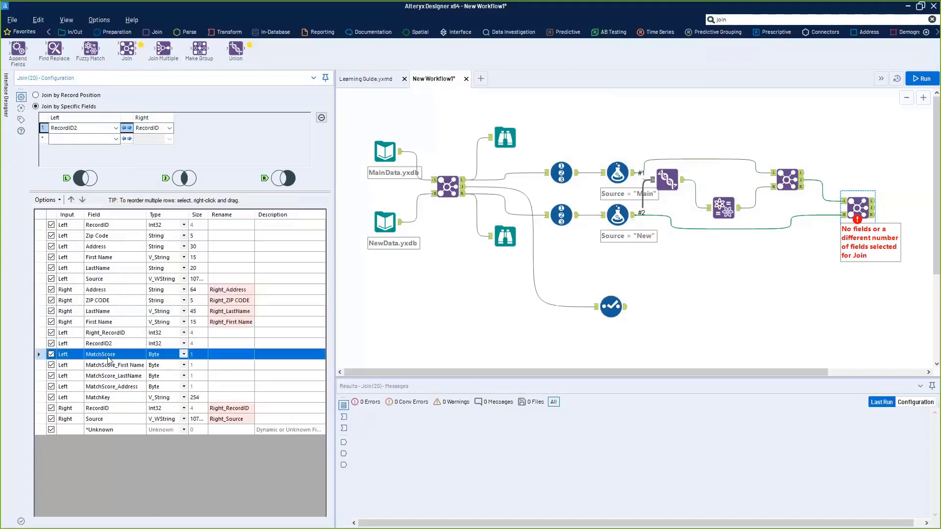
pyautogui.keyDown('shift'); pyautogui.click(114, 331); pyautogui.keyUp('shift')
pyautogui.click(113, 353)
pyautogui.moveTo(107, 326); pyautogui.dragTo(107, 327)
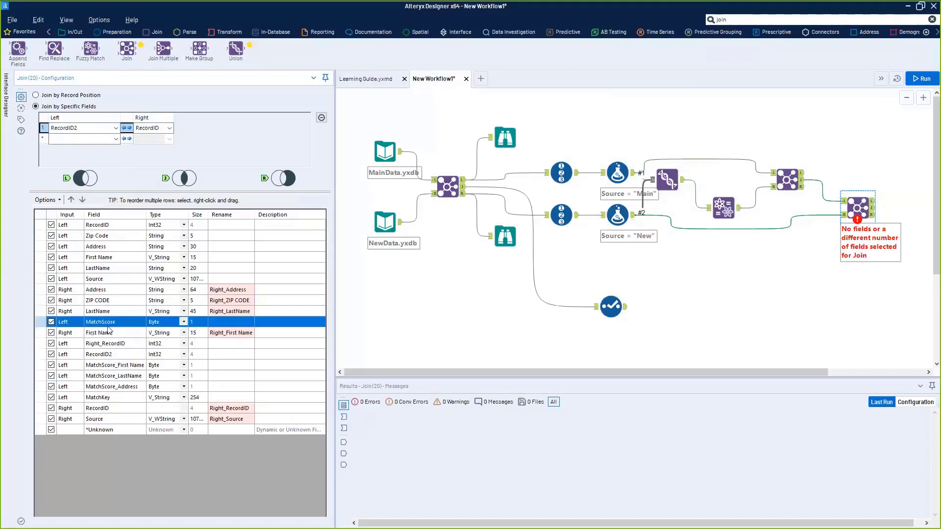
pyautogui.click(82, 200)
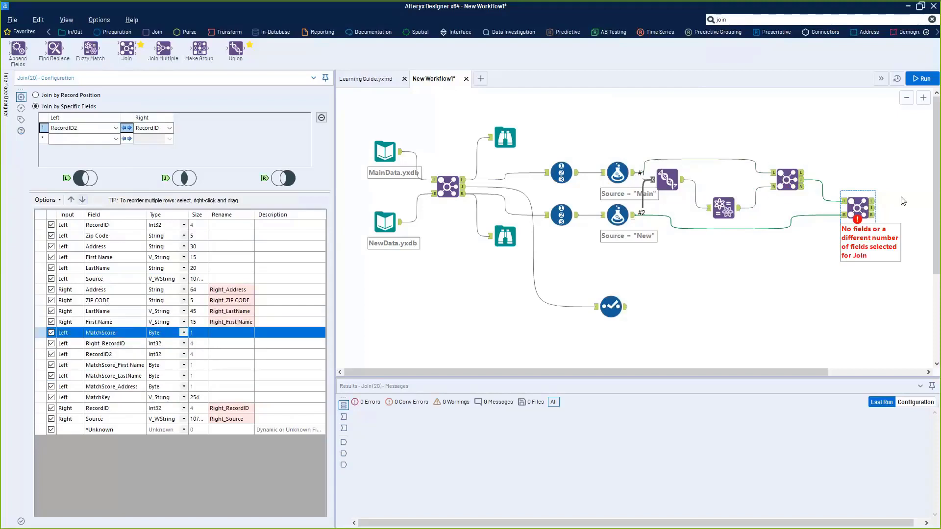
# Attach a Browse tool to the second Join's joined output and run the workflow.
pyautogui.click(62, 30)
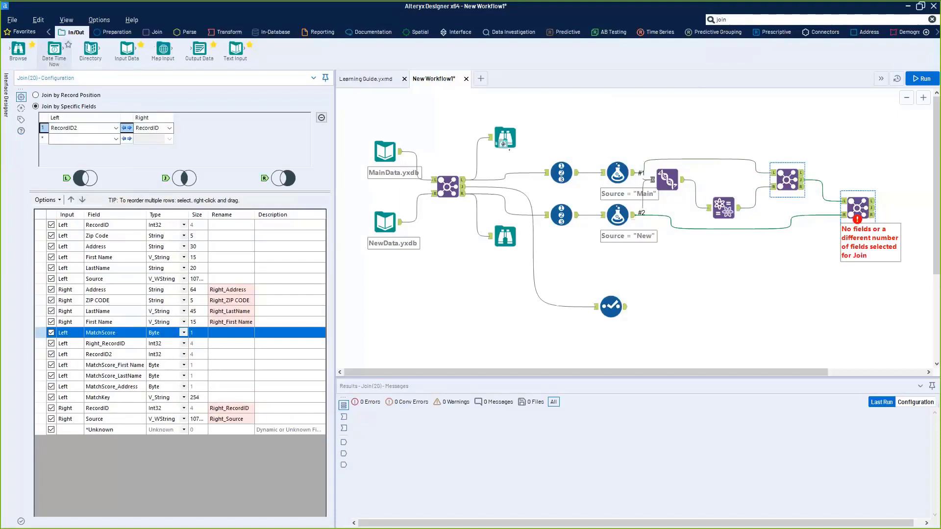
pyautogui.moveTo(503, 144); pyautogui.dragTo(914, 209)
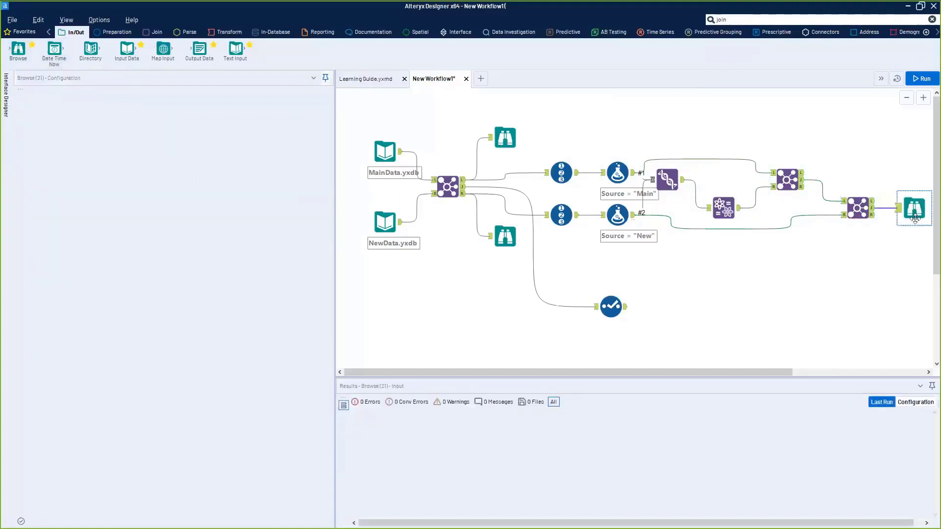
pyautogui.hotkey('ctrl', 'r')
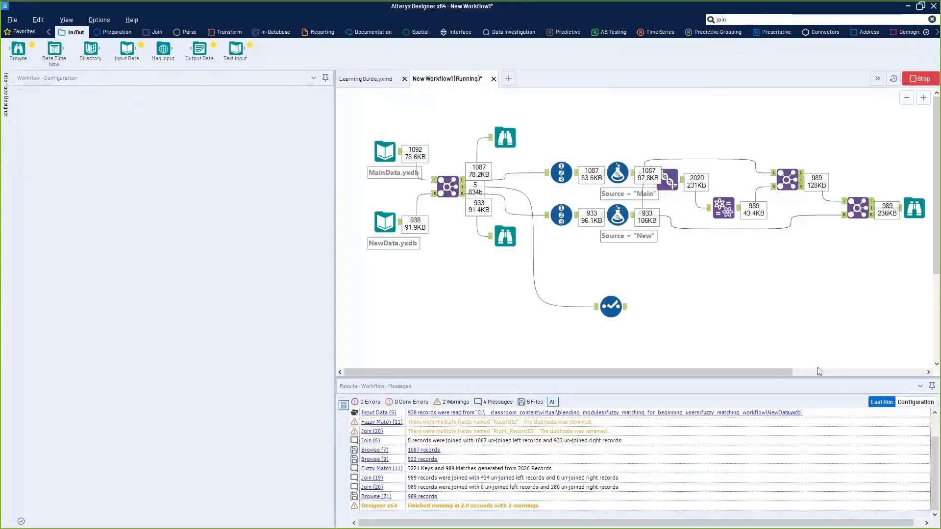
pyautogui.moveTo(679, 372); pyautogui.dragTo(759, 361)
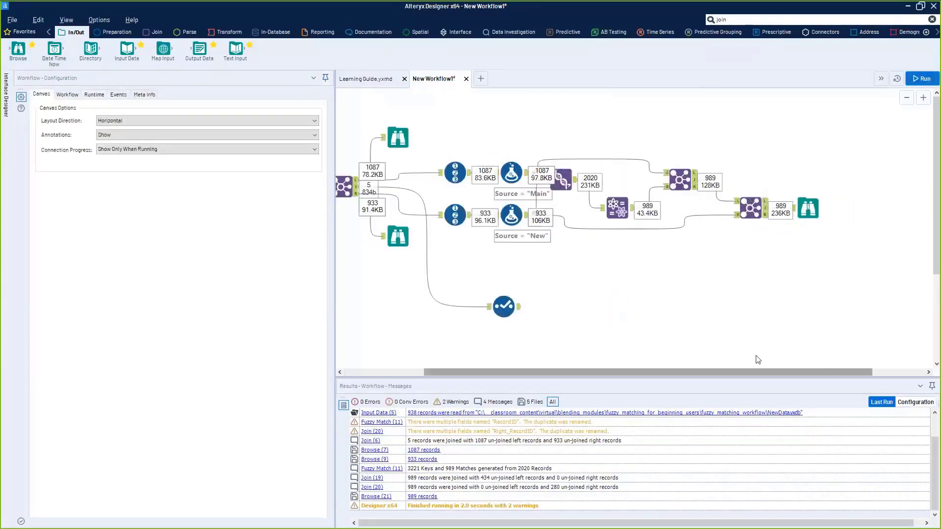
# Compare the Main and New address, ZIP code, first name, last name and MatchScore values of the first joined record in the Browse results.
pyautogui.click(801, 216)
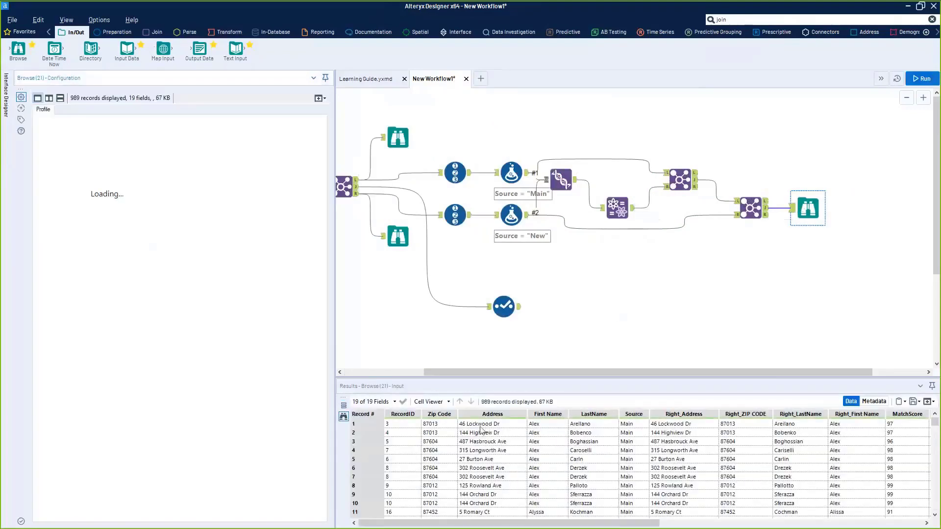
pyautogui.click(429, 432)
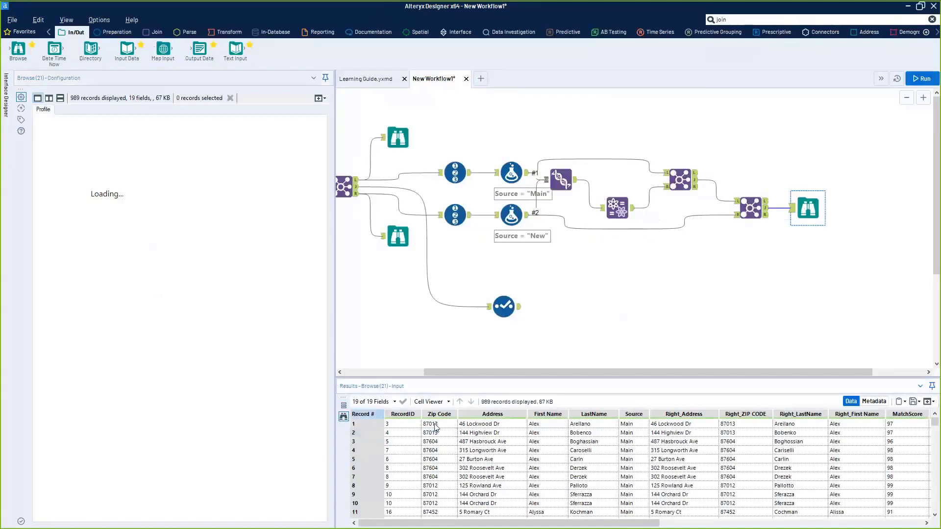
pyautogui.moveTo(438, 424); pyautogui.dragTo(629, 429)
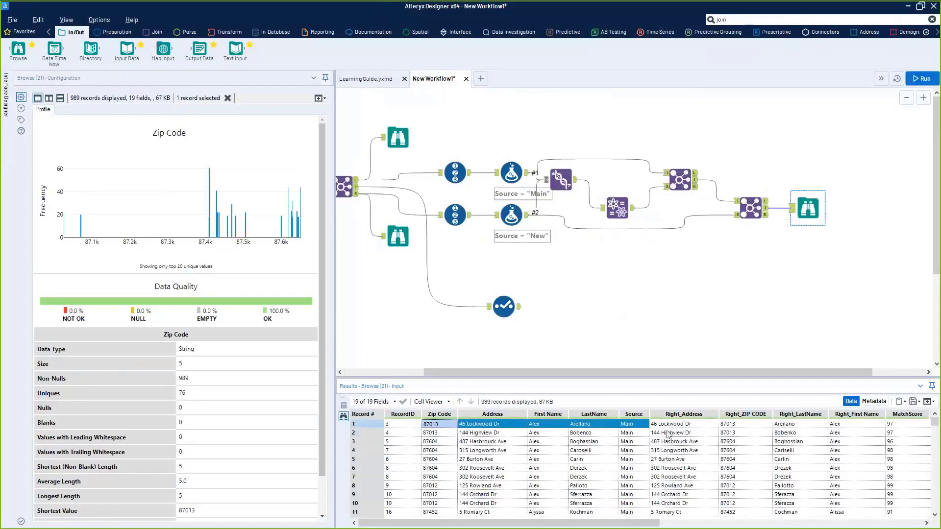
pyautogui.click(669, 425)
pyautogui.moveTo(739, 426); pyautogui.dragTo(858, 426)
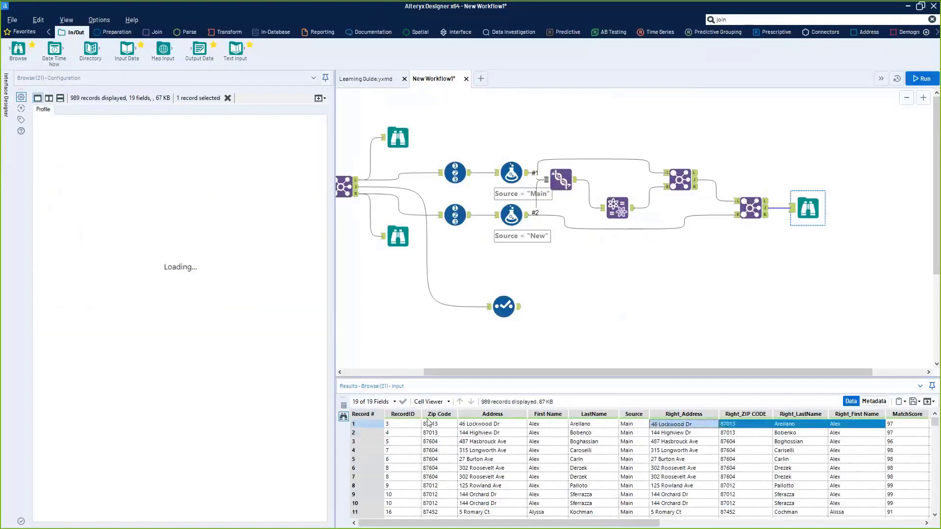
pyautogui.click(492, 426)
pyautogui.click(679, 426)
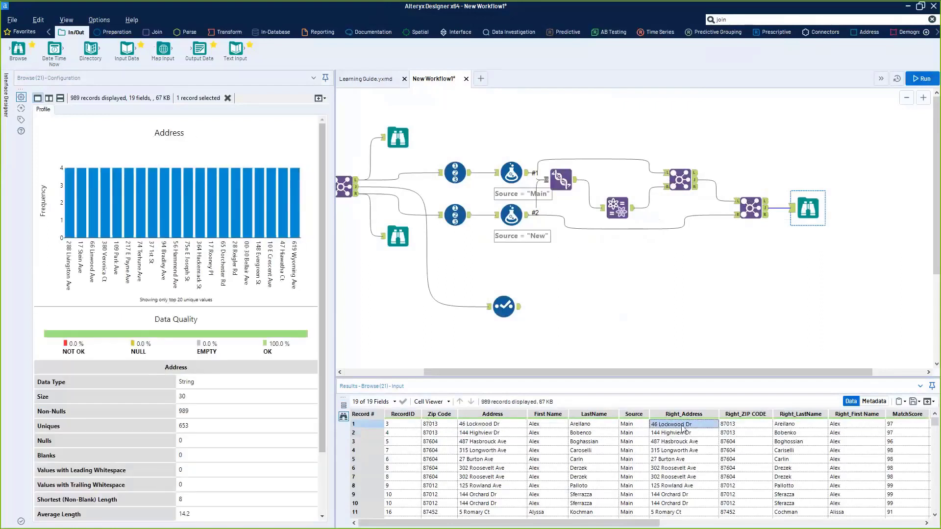
pyautogui.click(441, 425)
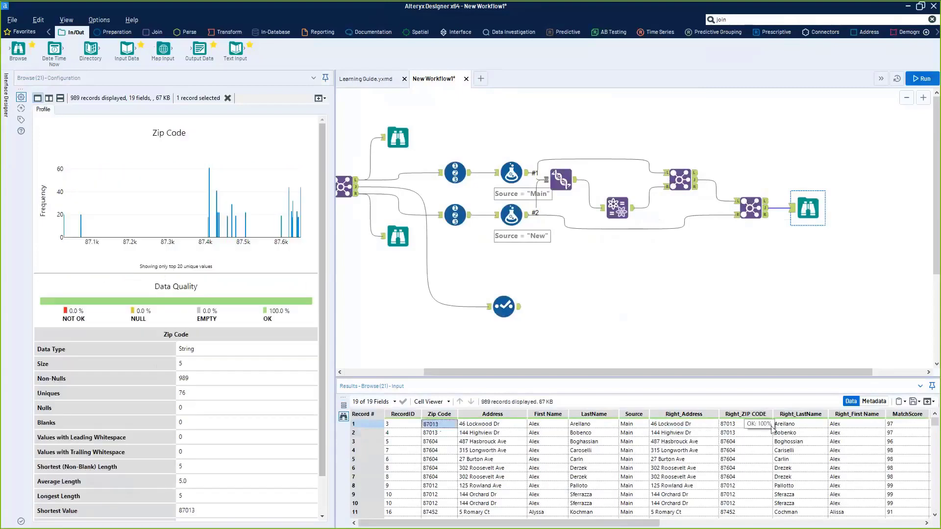
pyautogui.click(767, 425)
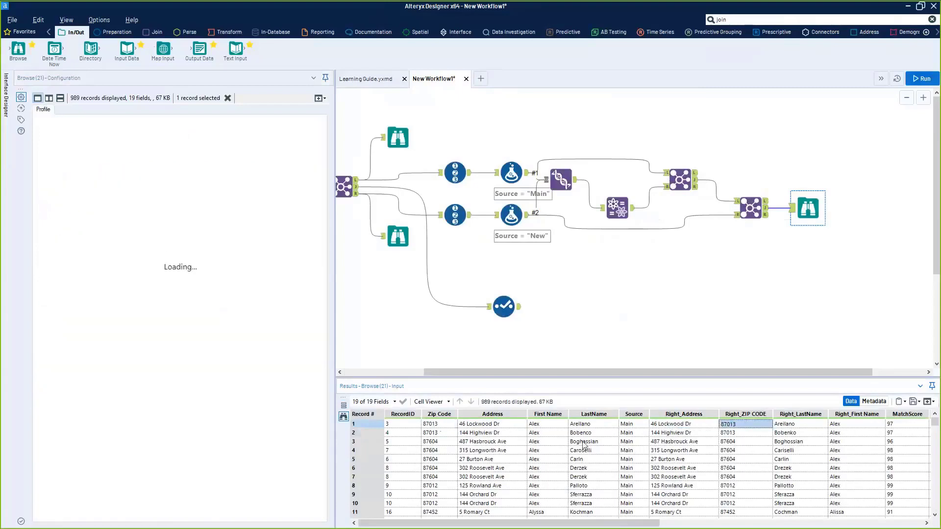
pyautogui.click(549, 425)
pyautogui.click(833, 427)
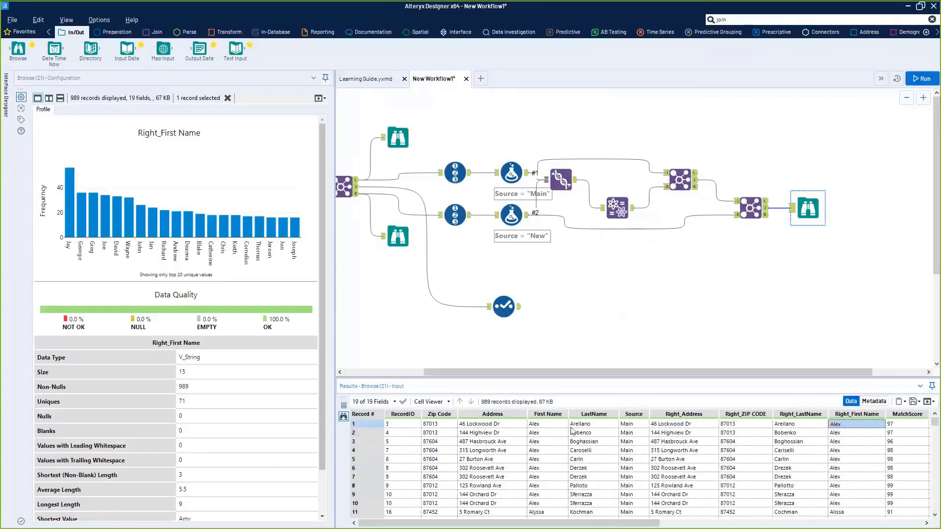
pyautogui.click(573, 425)
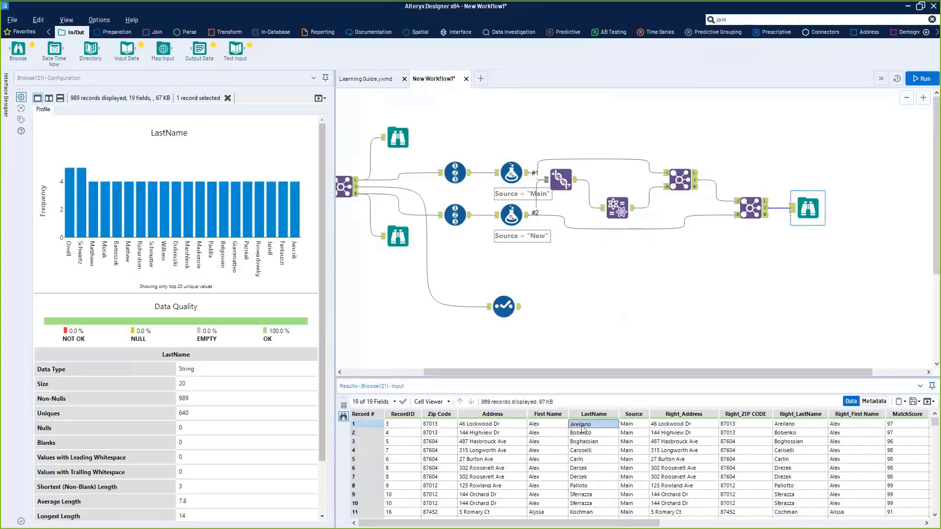
pyautogui.click(795, 430)
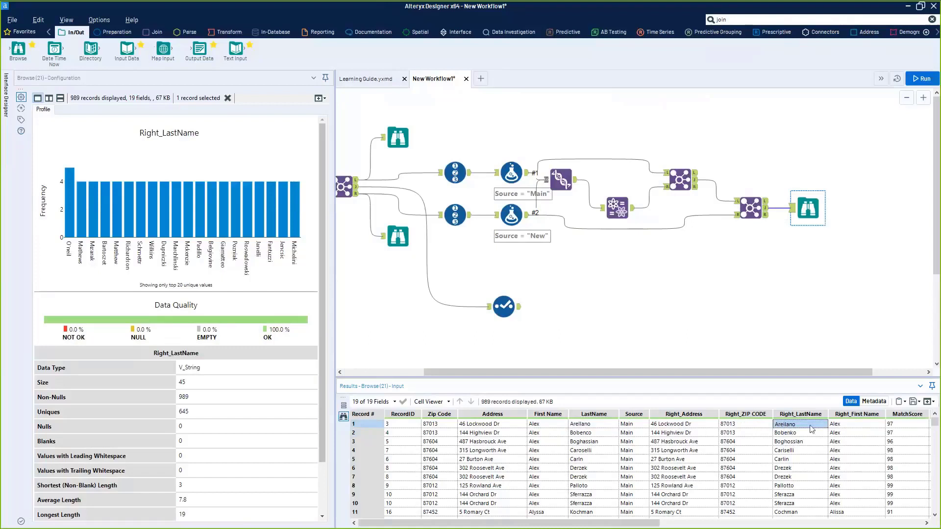
pyautogui.click(905, 425)
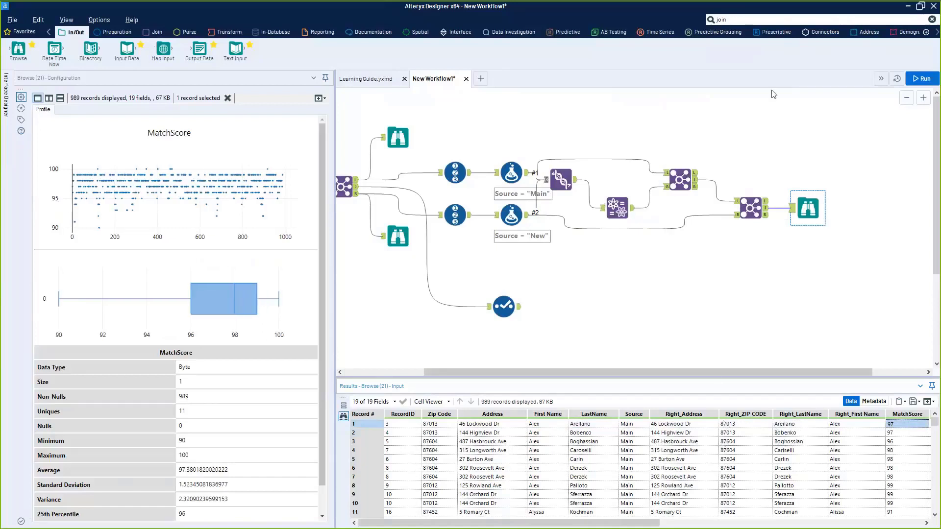
# Find the Unique tool and insert it on the connection between Fuzzy Match and the first Join.
pyautogui.click(763, 20)
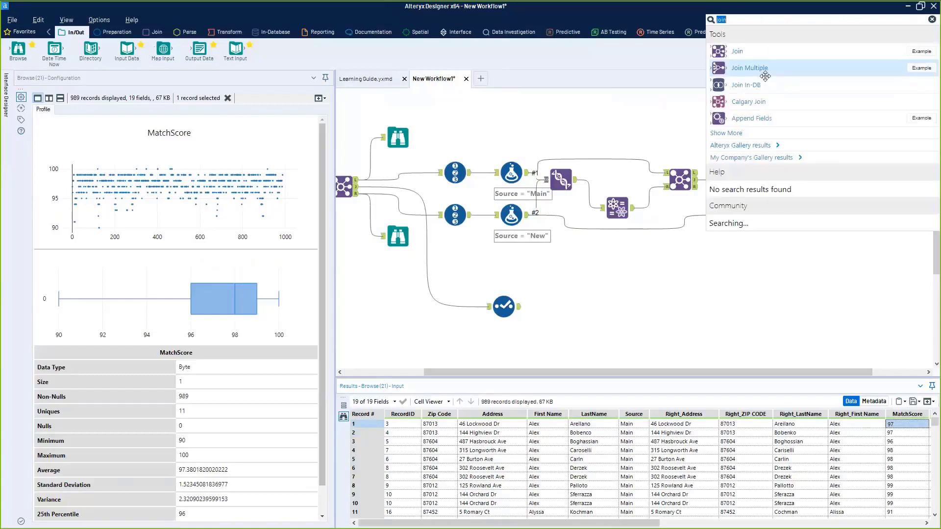
pyautogui.write('unqi')
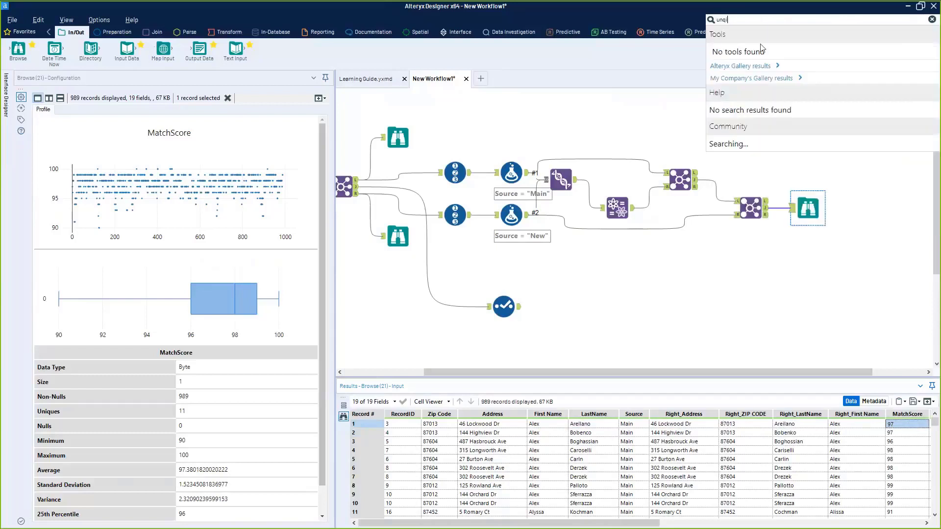
pyautogui.press('BackSpace')
pyautogui.press('BackSpace')
pyautogui.write('iq')
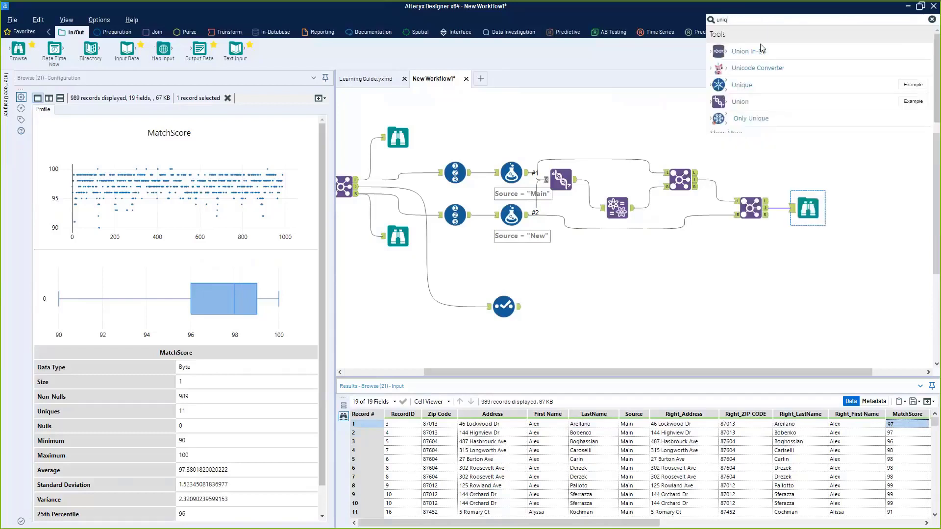
pyautogui.moveTo(745, 52); pyautogui.dragTo(643, 294)
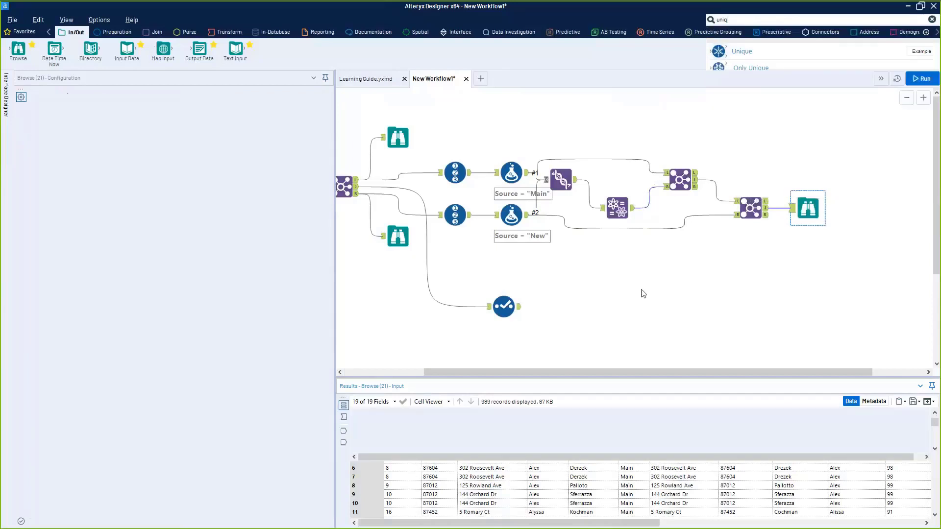
# Examine the Fuzzy Match output for repeated record pairs and their address match scores.
pyautogui.click(632, 211)
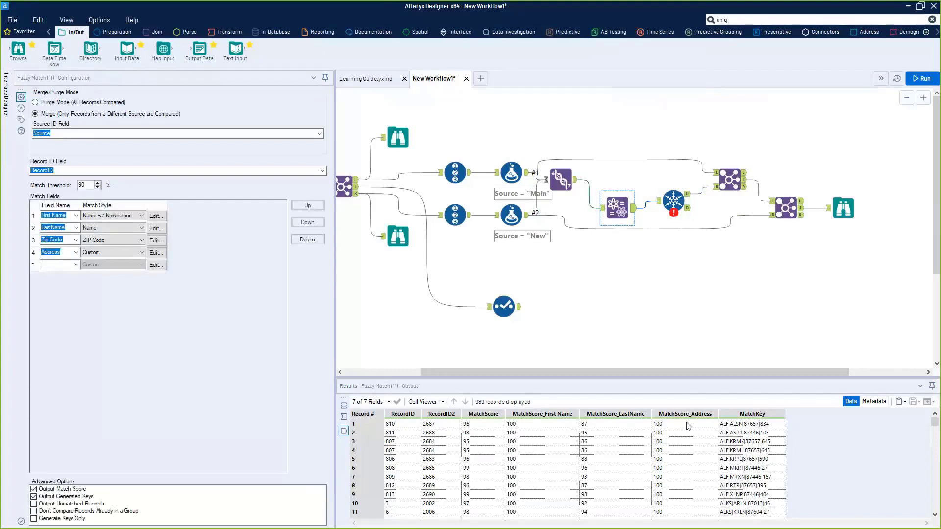
pyautogui.moveTo(688, 424); pyautogui.dragTo(690, 454)
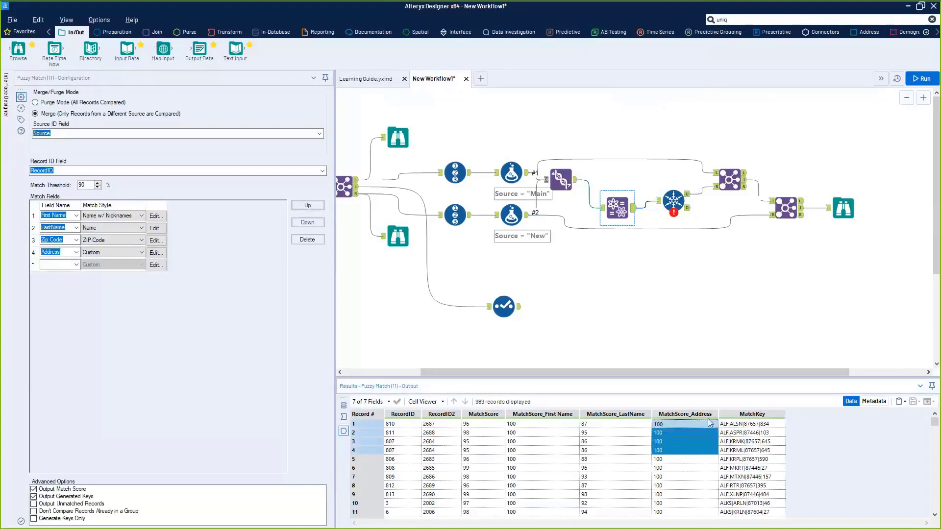
pyautogui.click(710, 423)
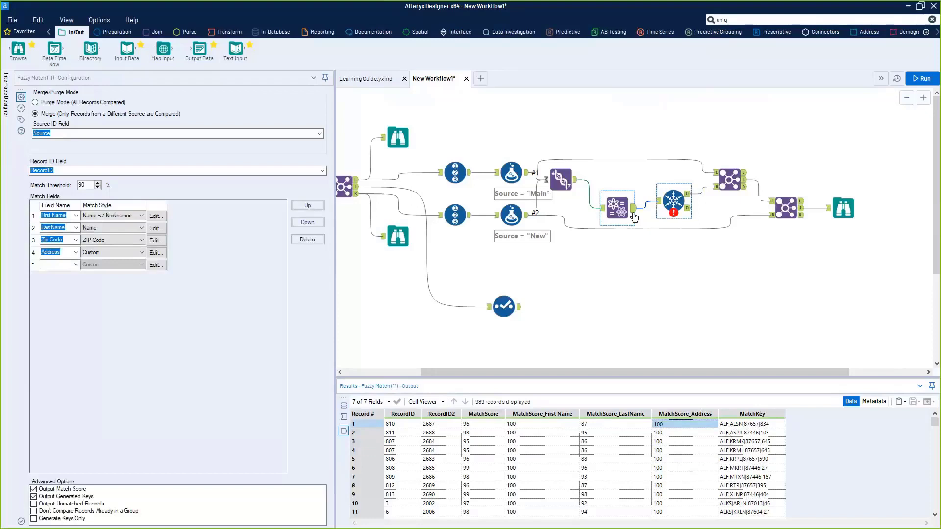
# Configure the Unique tool to deduplicate on RecordID and RecordID2.
pyautogui.click(674, 201)
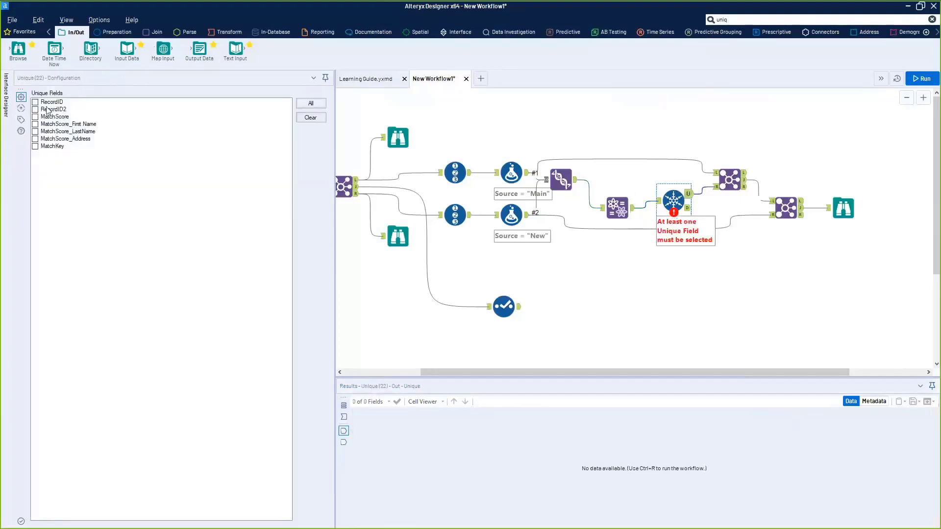
pyautogui.click(37, 102)
pyautogui.click(39, 111)
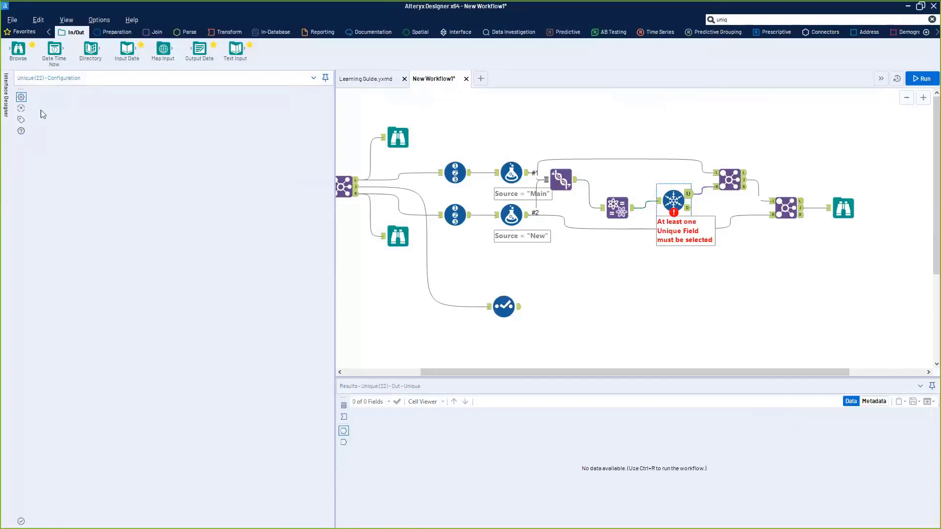
# Run the workflow and compare the deduplicated Main and New records in the final Browse tool.
pyautogui.hotkey('ctrl', 'r')
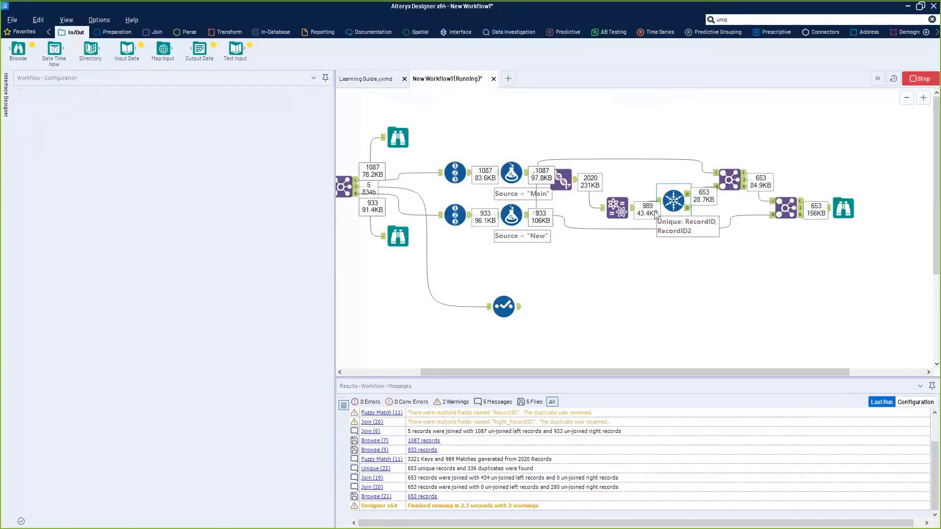
pyautogui.click(841, 207)
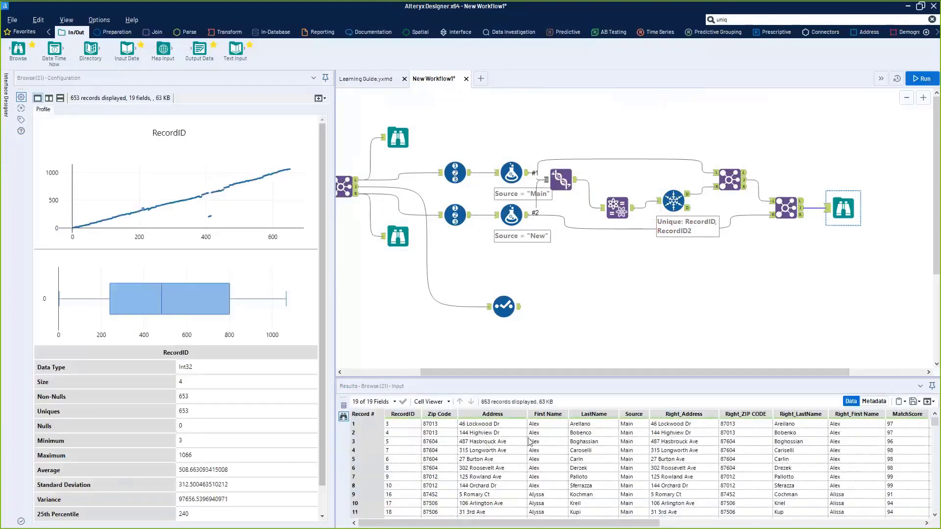
pyautogui.moveTo(535, 433); pyautogui.dragTo(784, 436)
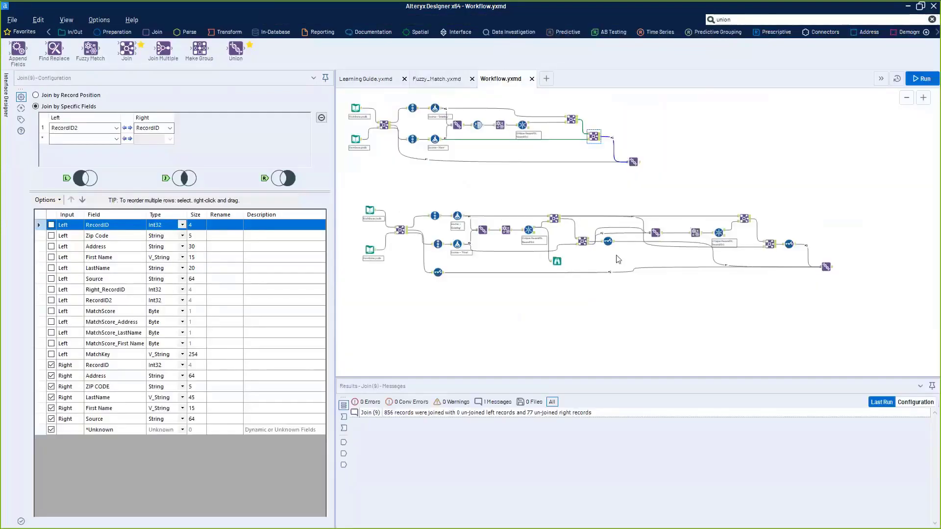
# Examine the joined output and field configuration of the second Join in the lower workflow's first matching pass.
pyautogui.scroll(2, 619, 260)
pyautogui.click(576, 246)
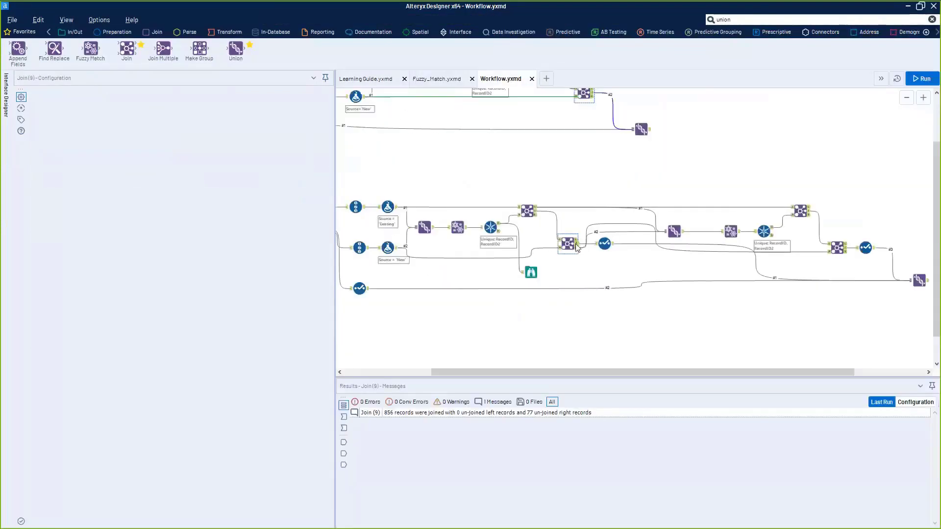
pyautogui.click(578, 245)
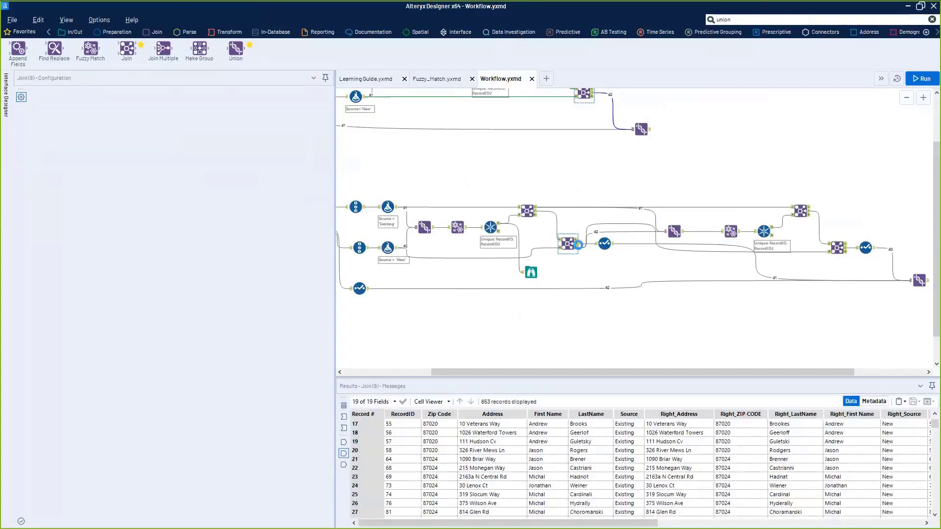
pyautogui.click(560, 244)
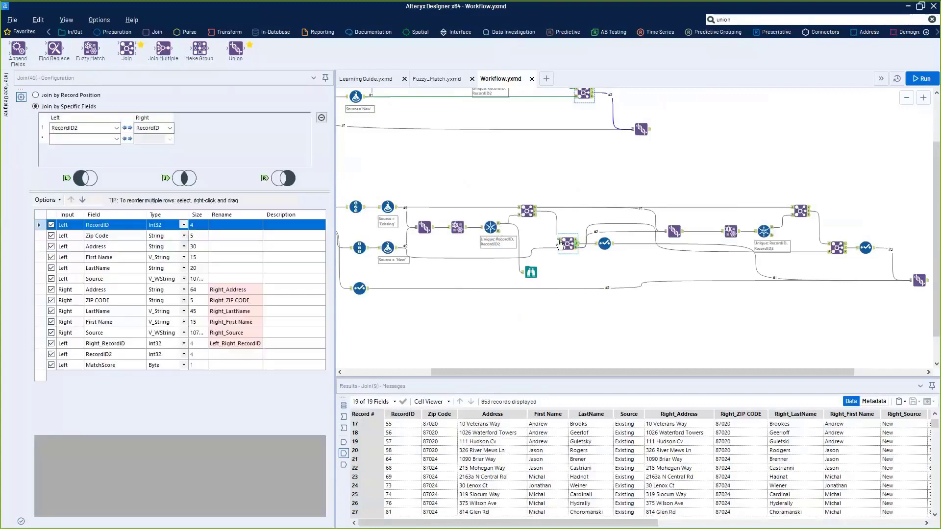
pyautogui.scroll(-1, 595, 253)
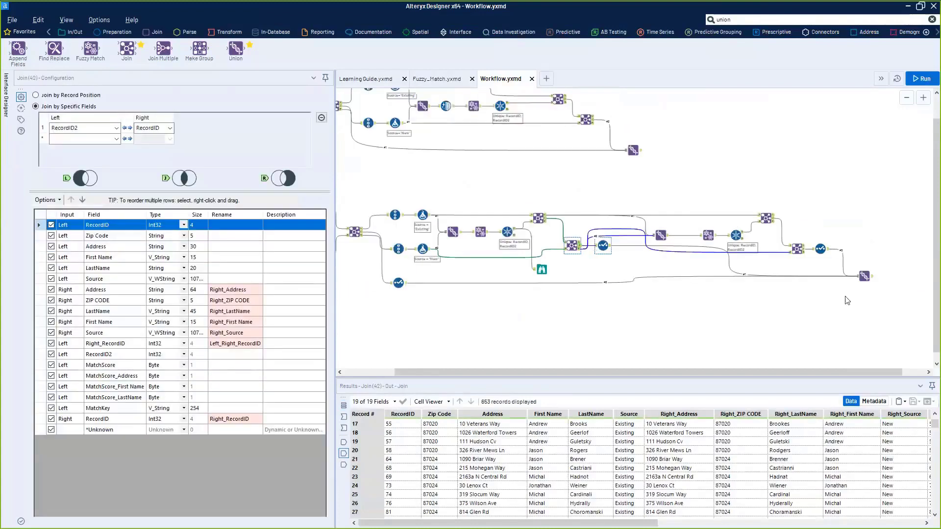
# Move the lower workflow's final Union tool to just below the Union that starts the second matching pass.
pyautogui.click(864, 277)
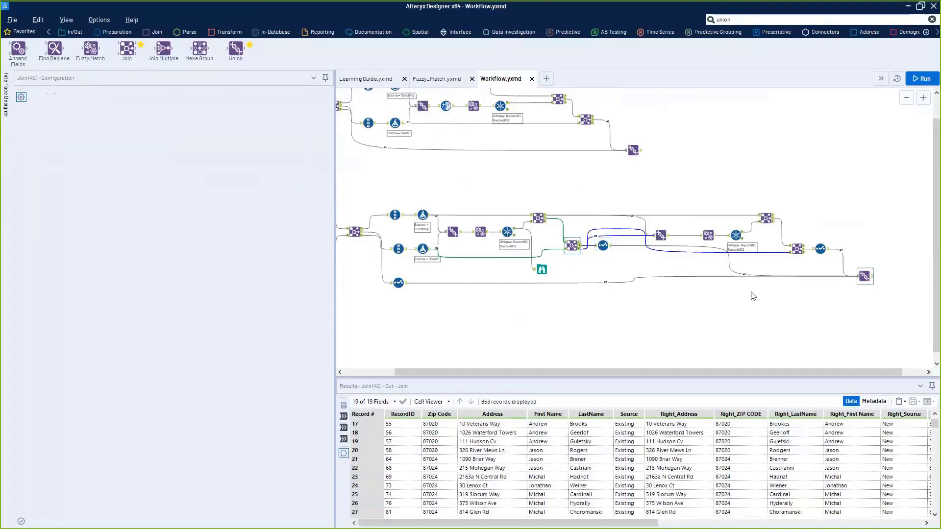
pyautogui.moveTo(865, 277); pyautogui.dragTo(678, 304)
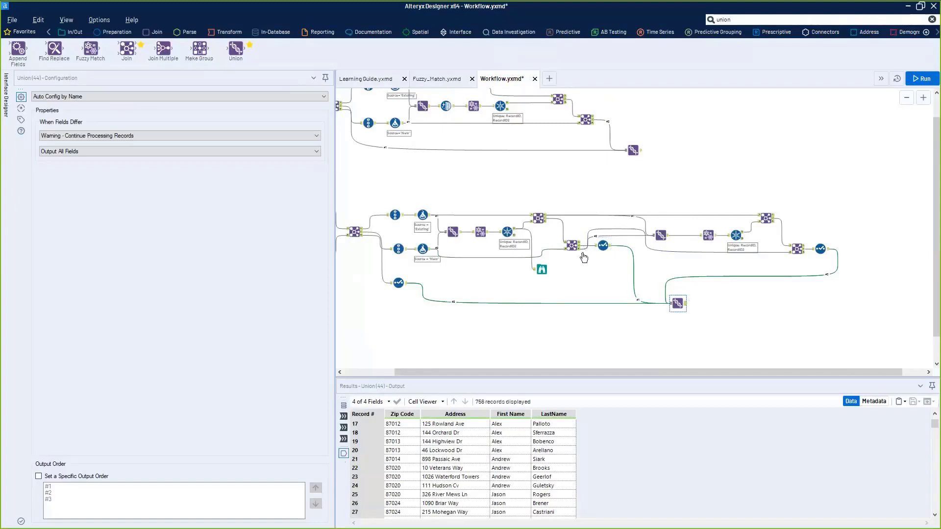
# Review the output of the second pass's last Select tool, and move the final Union tool beneath that Select.
pyautogui.scroll(1, 583, 259)
pyautogui.scroll(1, 582, 259)
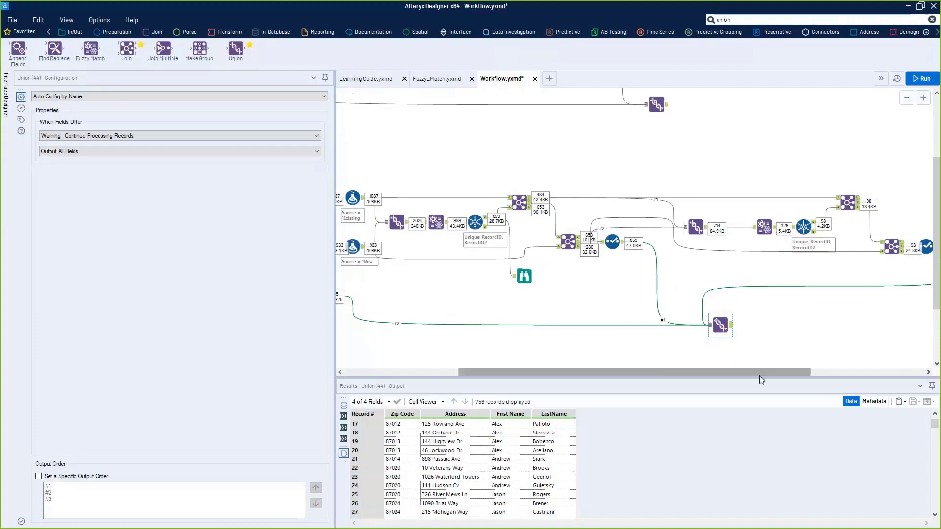
pyautogui.moveTo(756, 372); pyautogui.dragTo(796, 368)
pyautogui.click(860, 248)
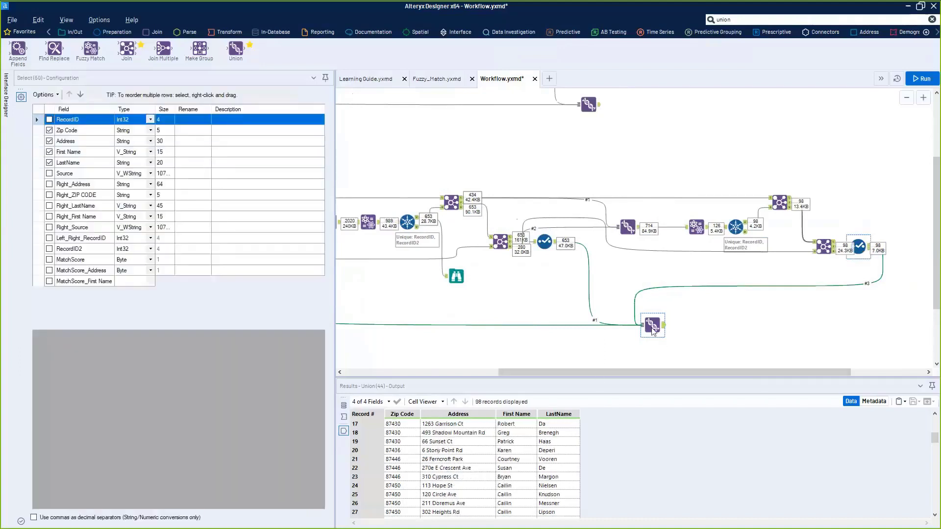
pyautogui.moveTo(652, 326); pyautogui.dragTo(882, 312)
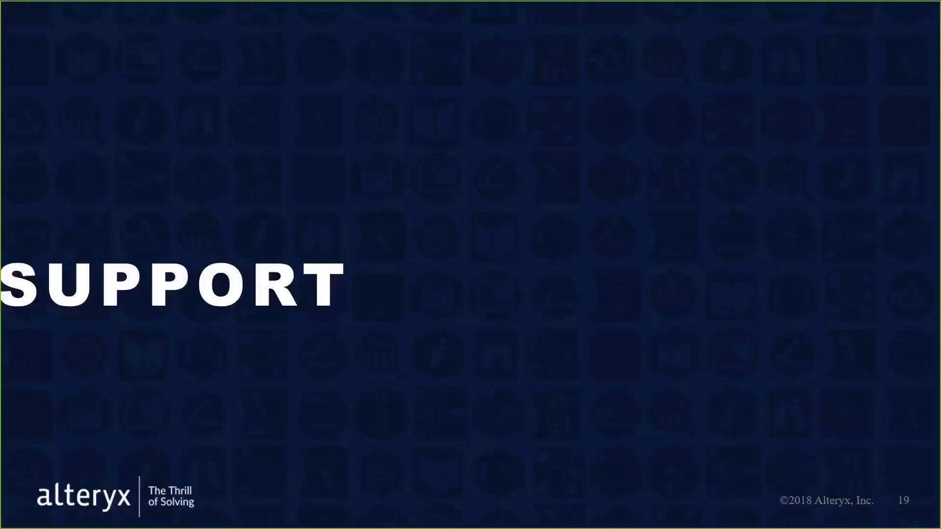
pyautogui.press('Right')
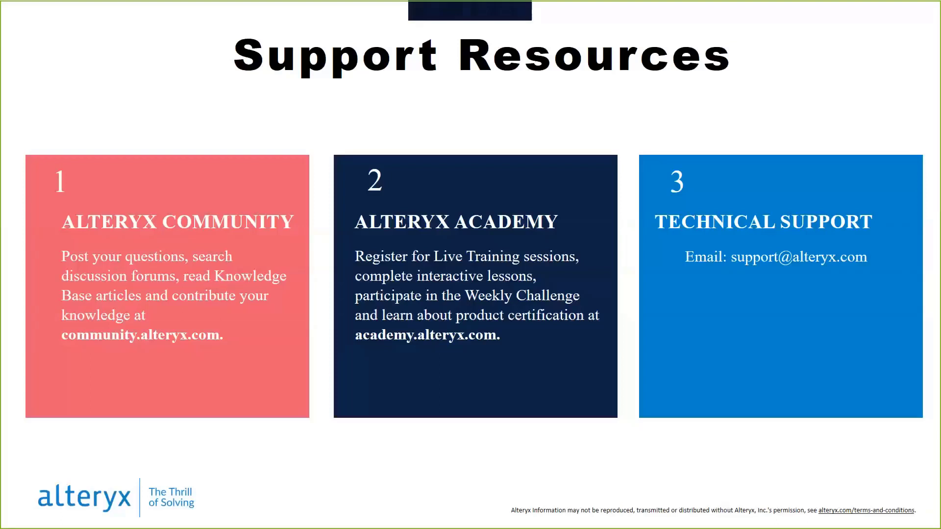